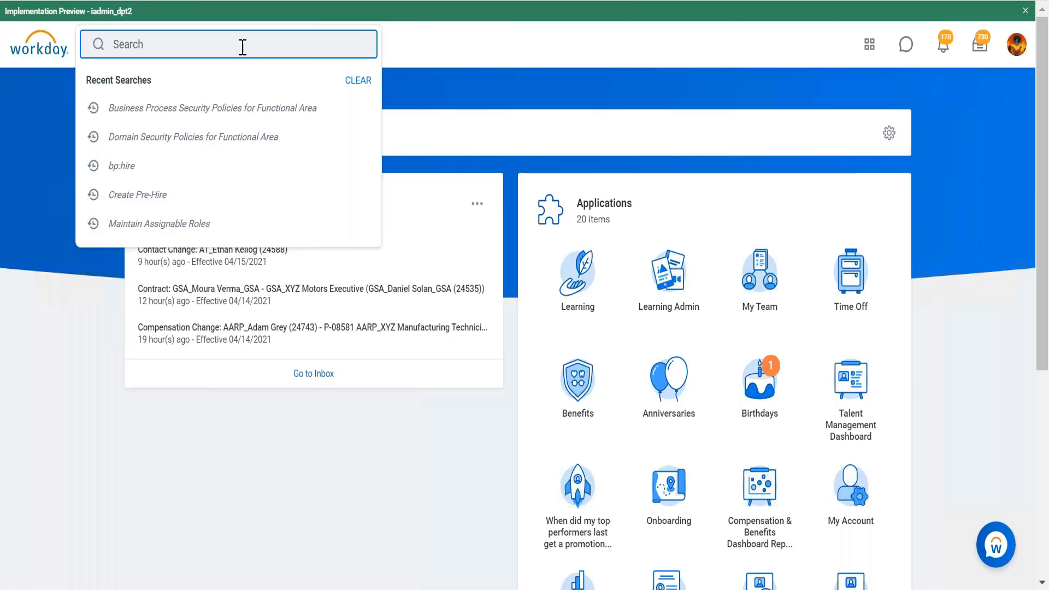
- Search for data source and open the Data Sources report
text(data source)
key(Return)
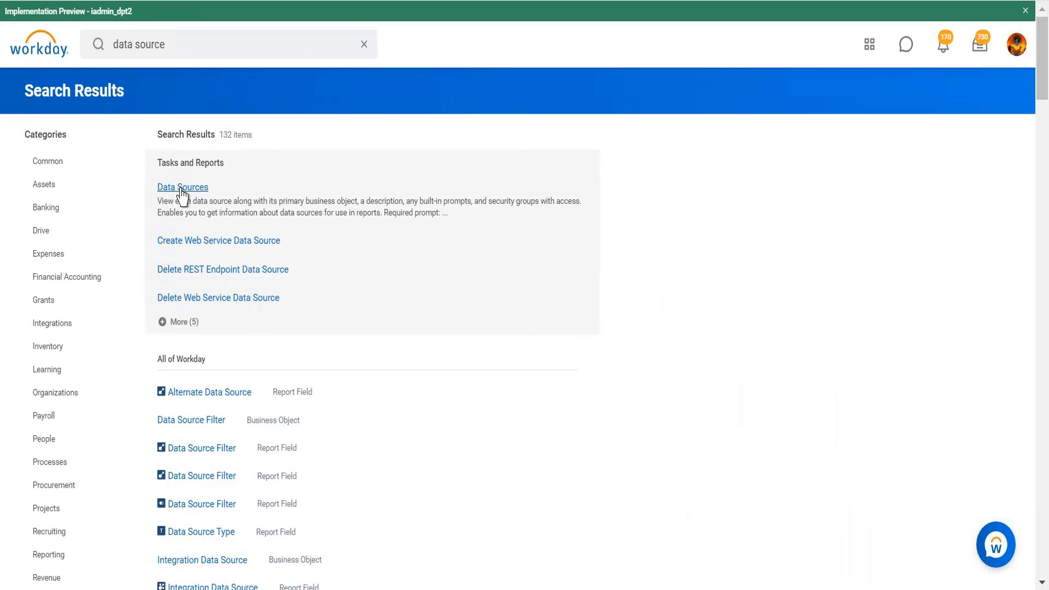
click(181, 189)
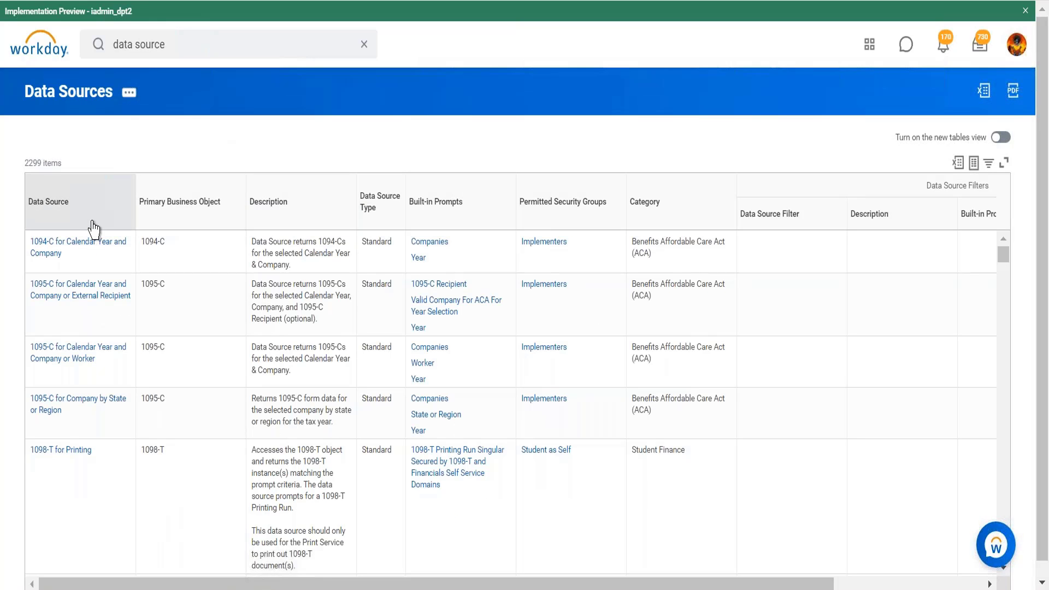
- Open the Data Source column filter, search its values for expense, and deselect Employer Paid Expense Costing Allocation Defaults
click(96, 224)
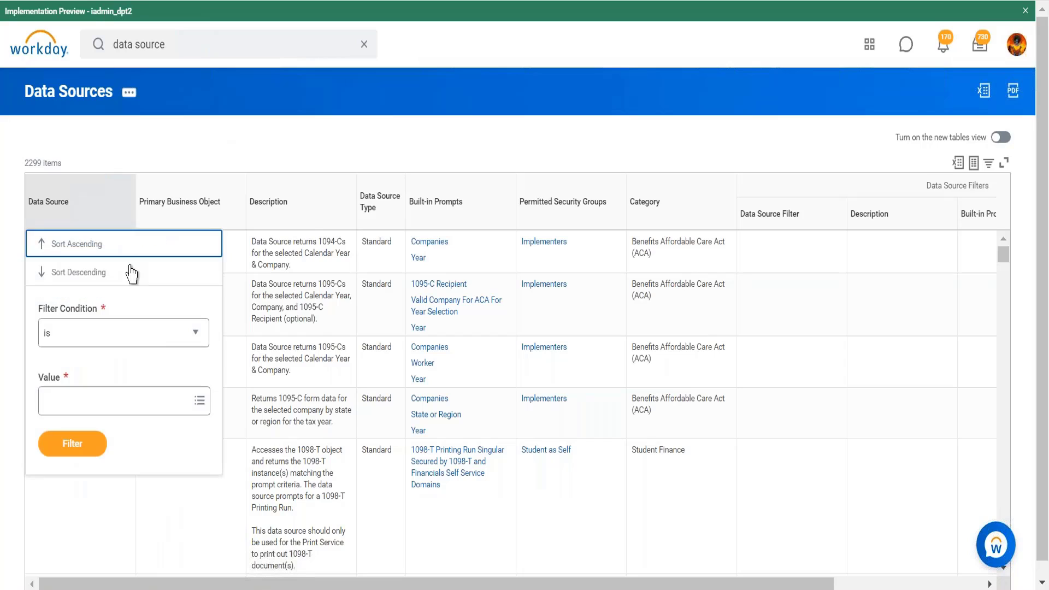
click(130, 405)
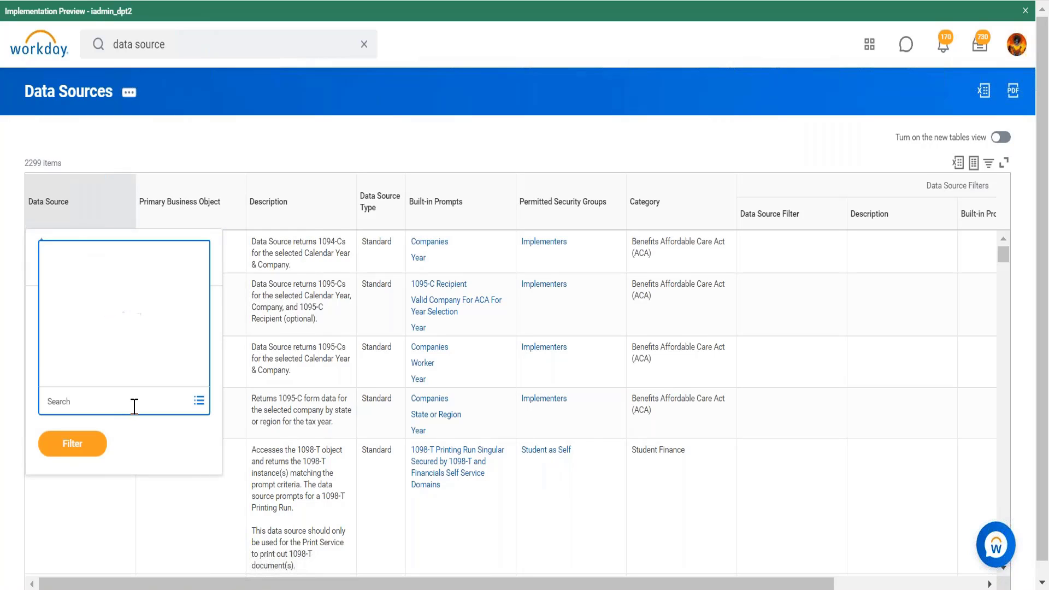
text(expense)
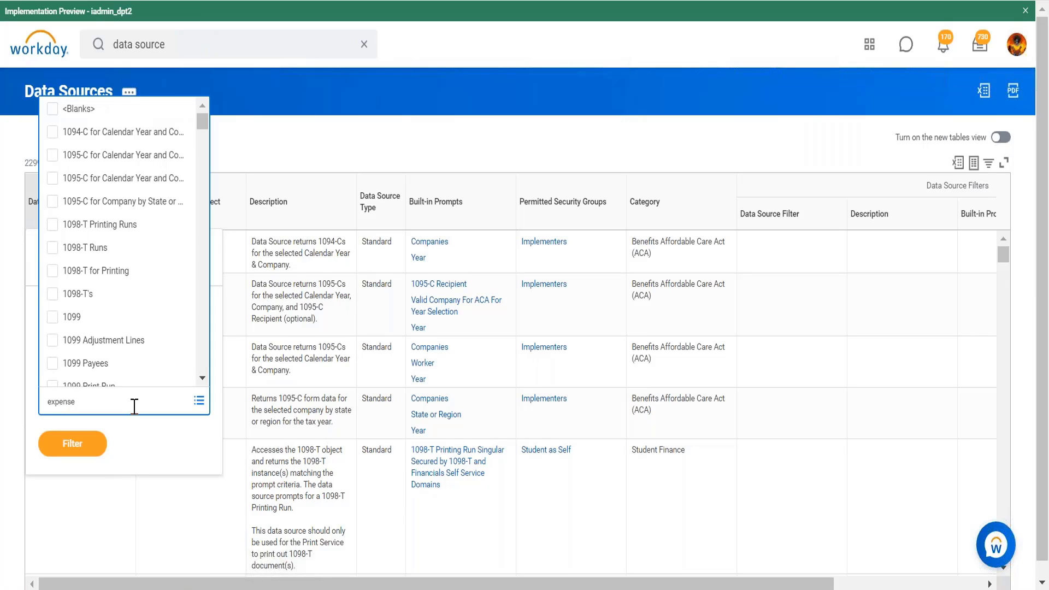
key(Return)
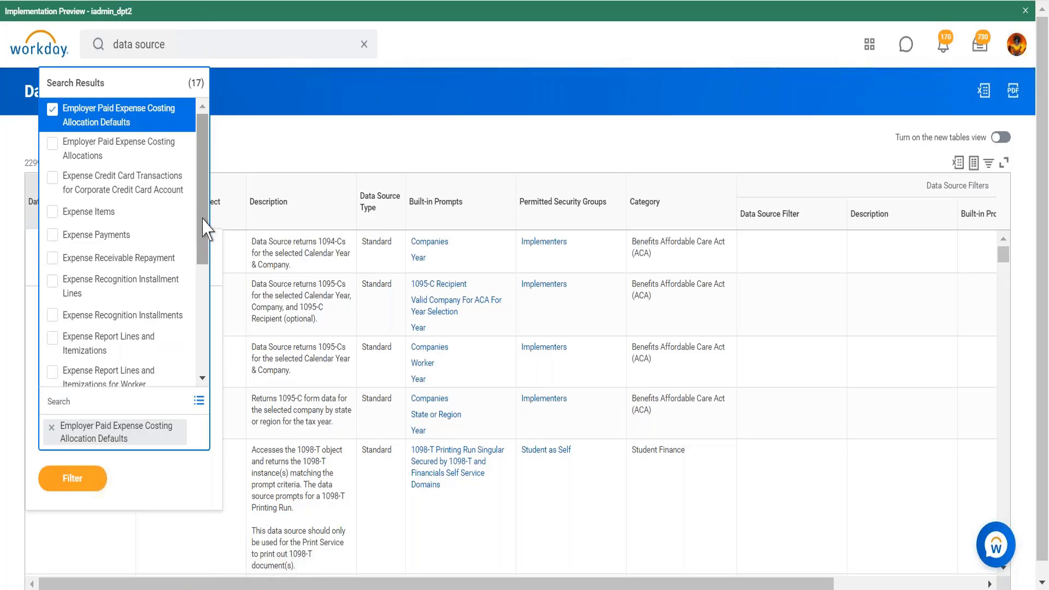
scroll(204, 229, down, 1)
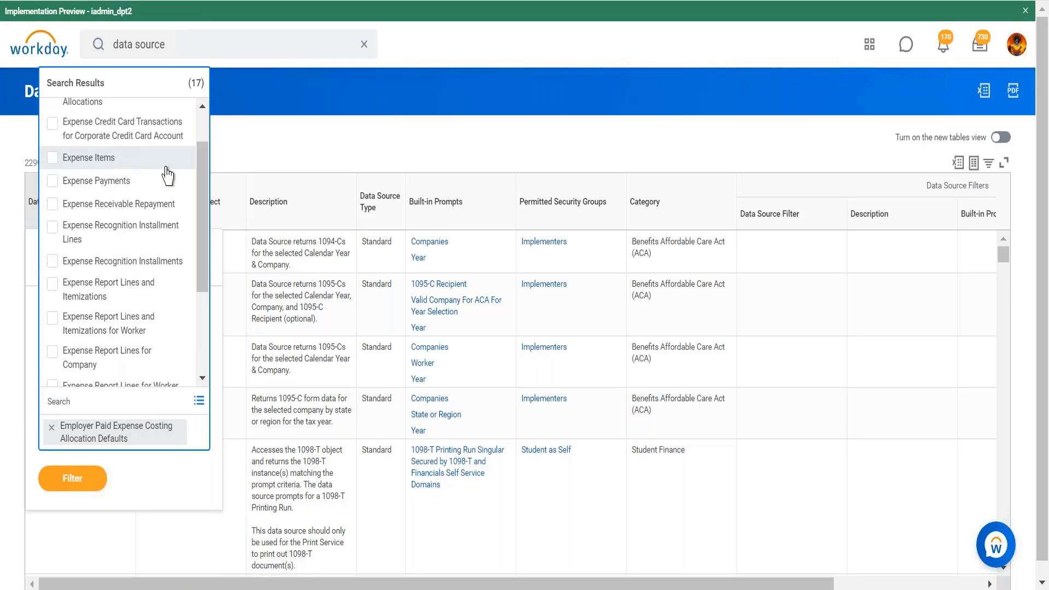
scroll(203, 163, up, 1)
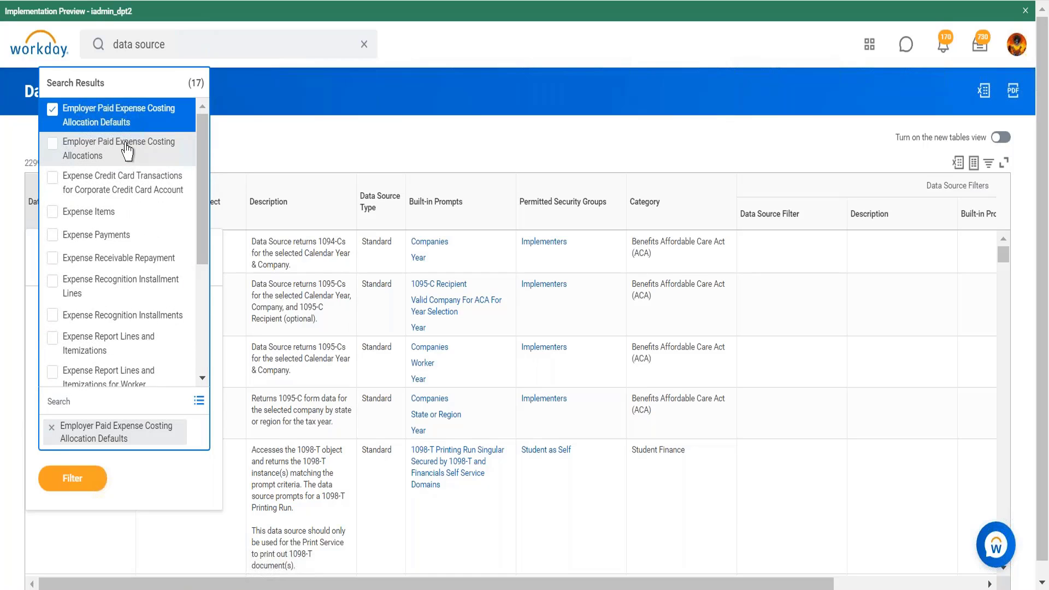
click(116, 128)
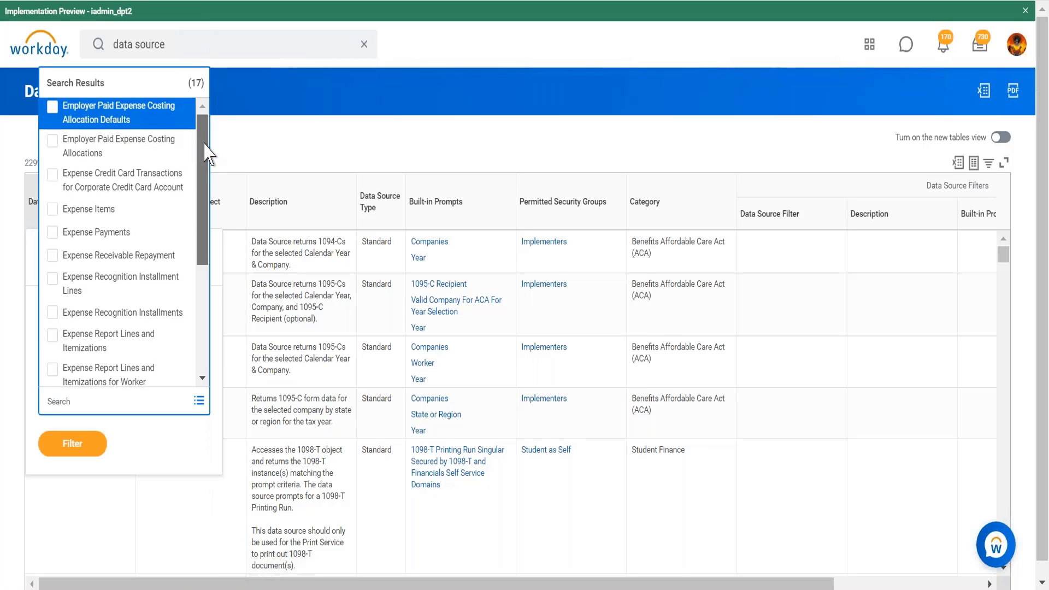
- Select Expense Items and Expense Payments as filter values
drag(205, 146, 207, 174)
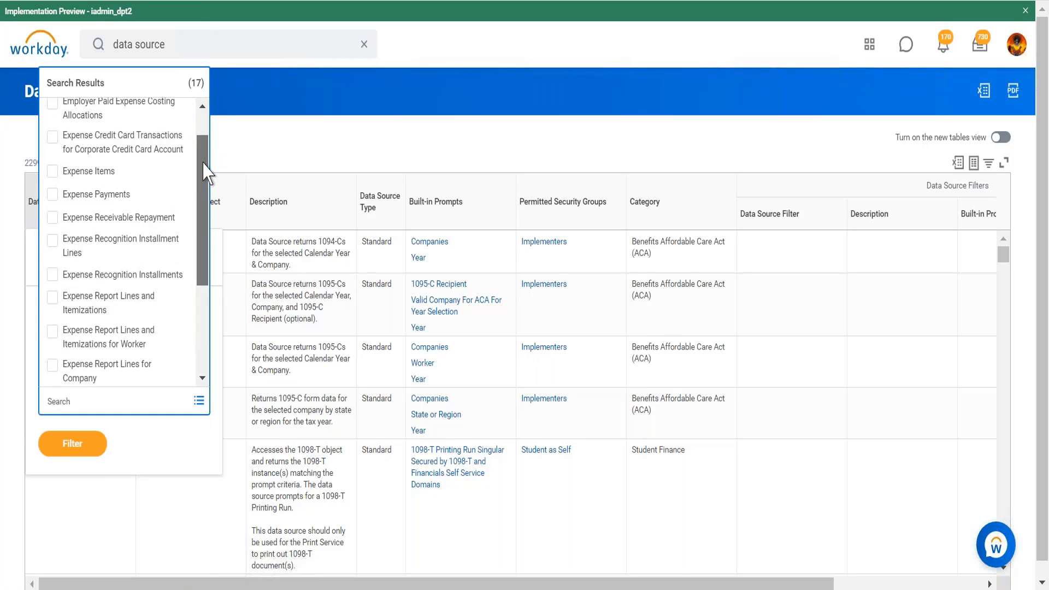
click(104, 172)
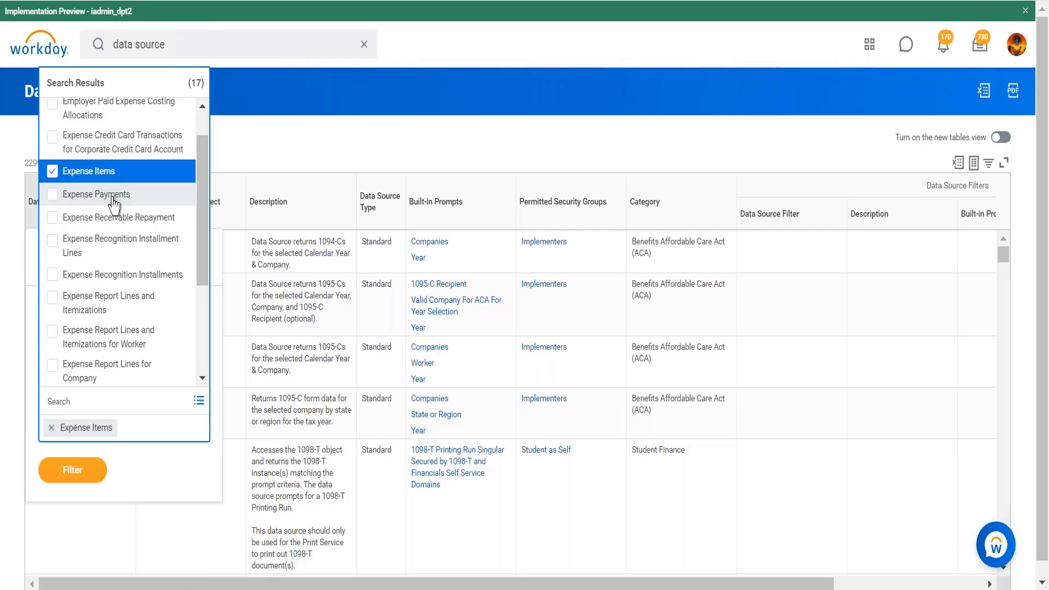
click(112, 196)
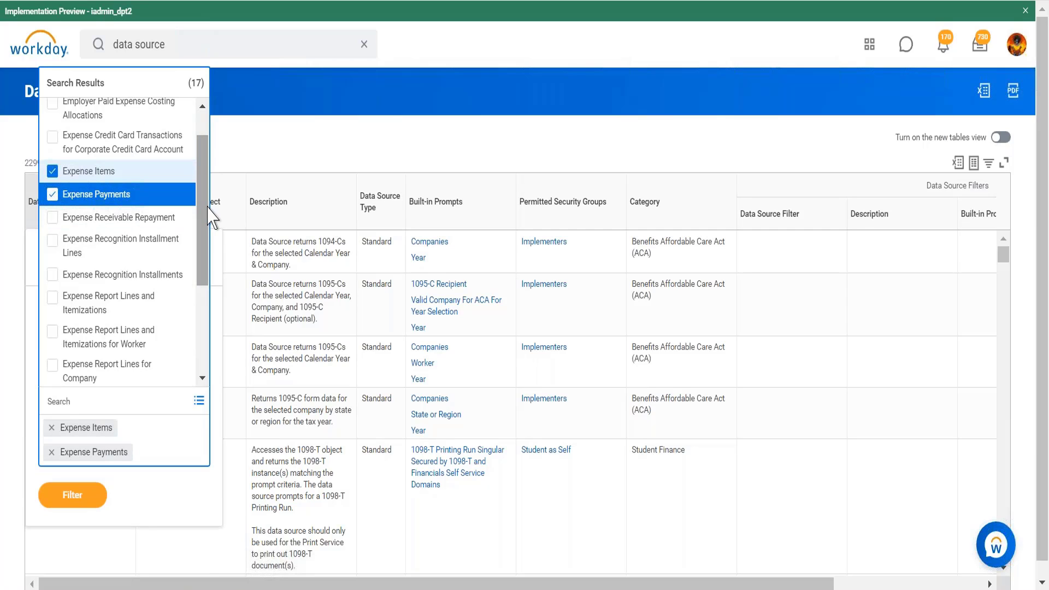
- Select Expense Report Lines and Itemizations, its for Worker variant, Expense Report Lines for Company, and Expense Report Lines for Worker
drag(207, 211, 208, 249)
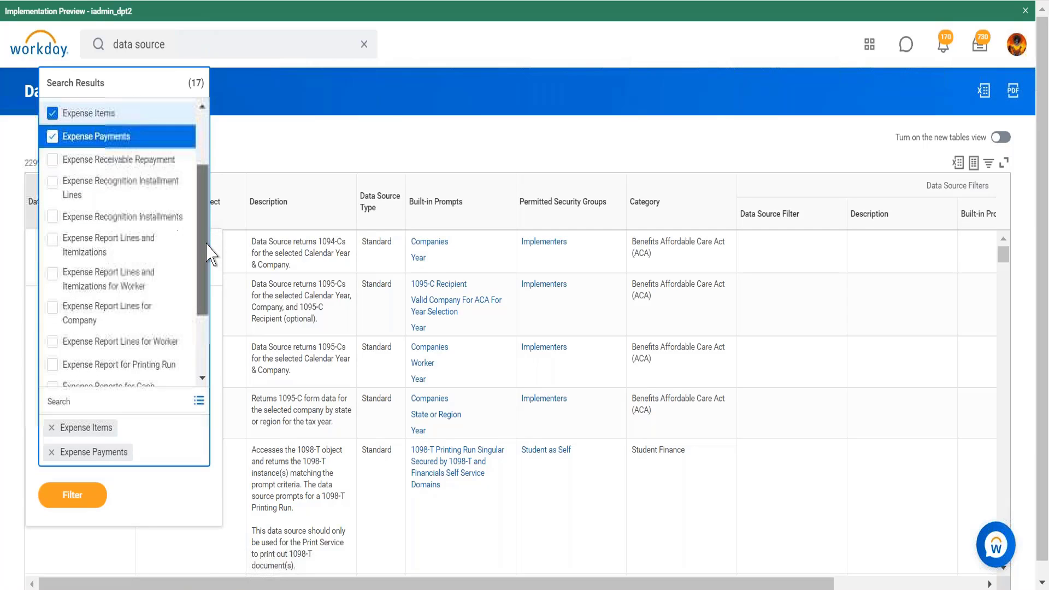
click(82, 242)
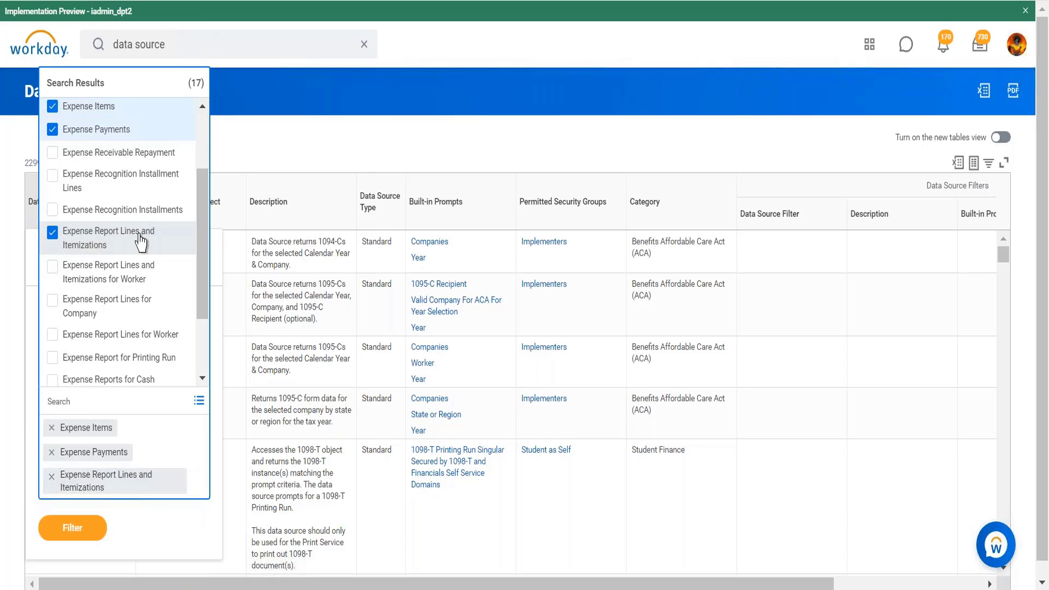
click(136, 276)
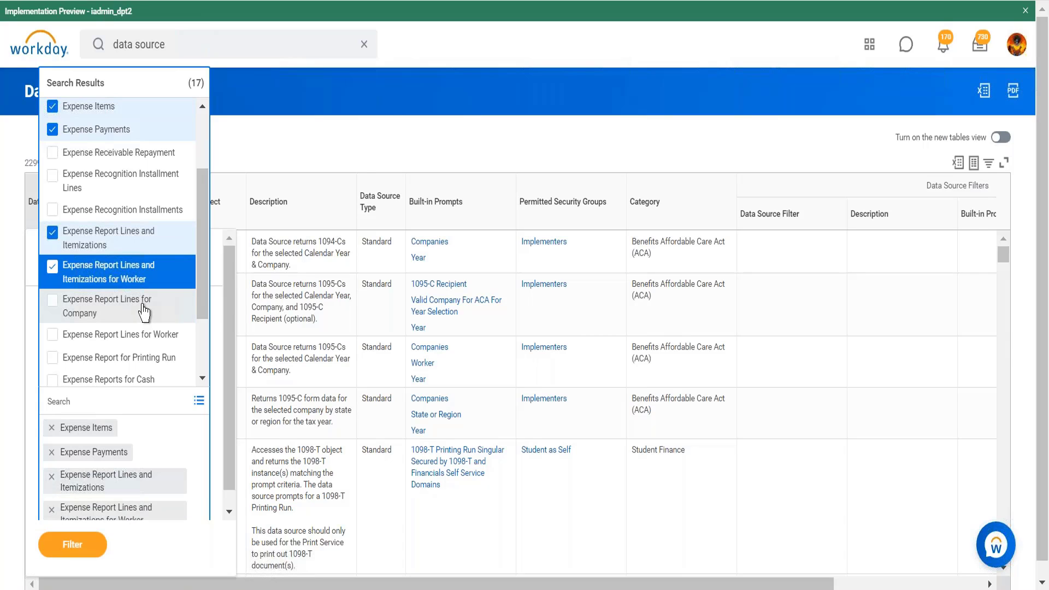
click(190, 304)
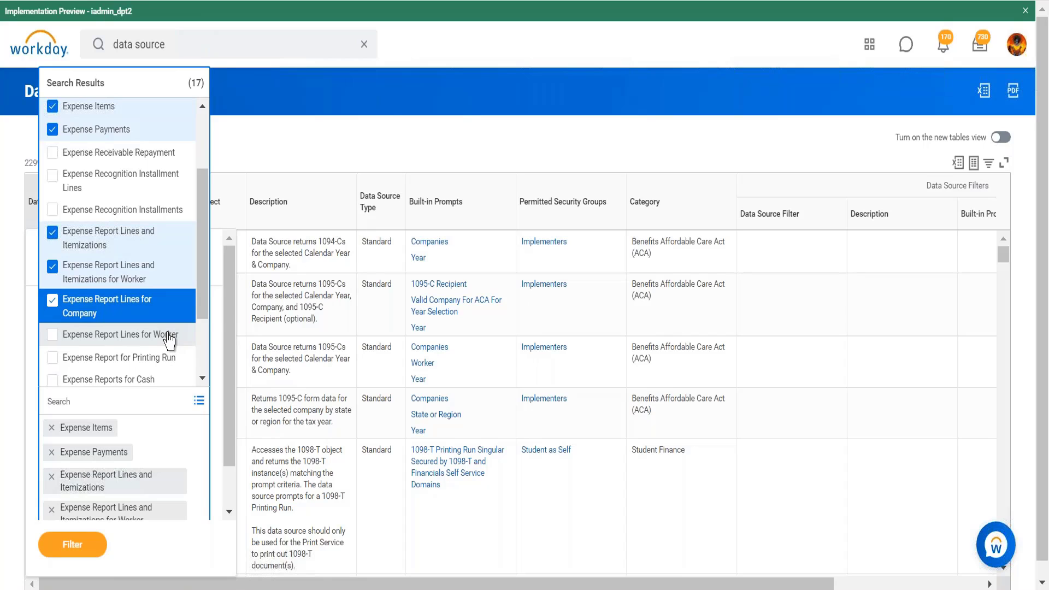
click(169, 339)
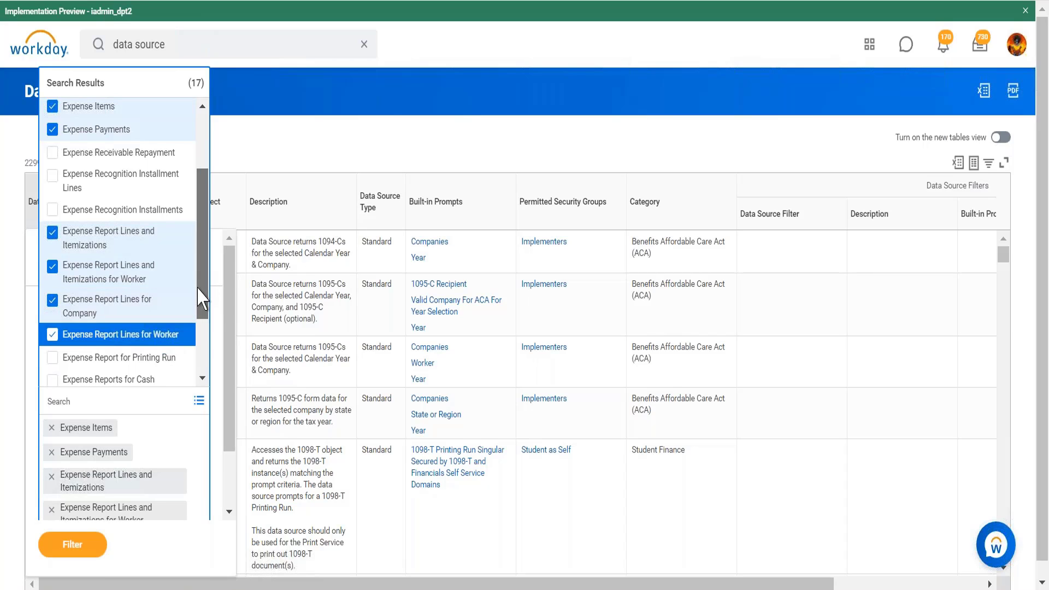
- Select Expense Reports for Worker and apply the filter
drag(201, 297, 199, 352)
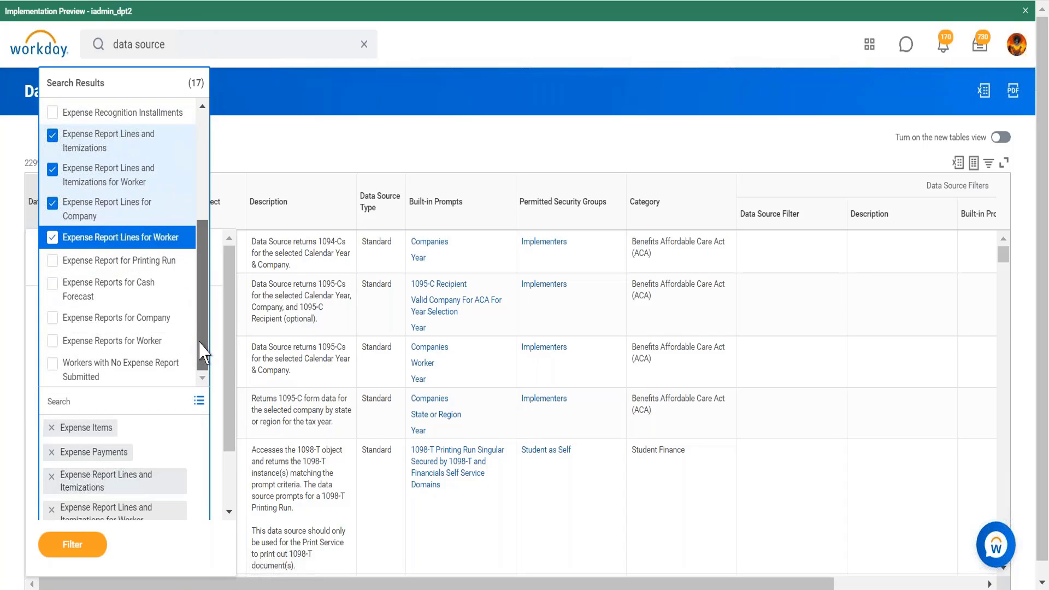
click(154, 344)
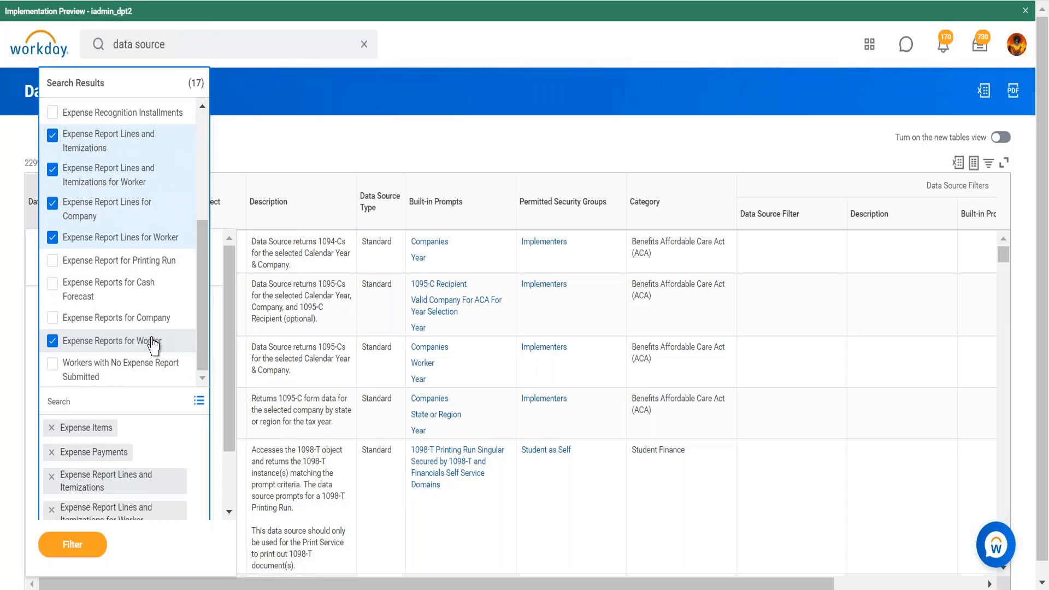
click(84, 549)
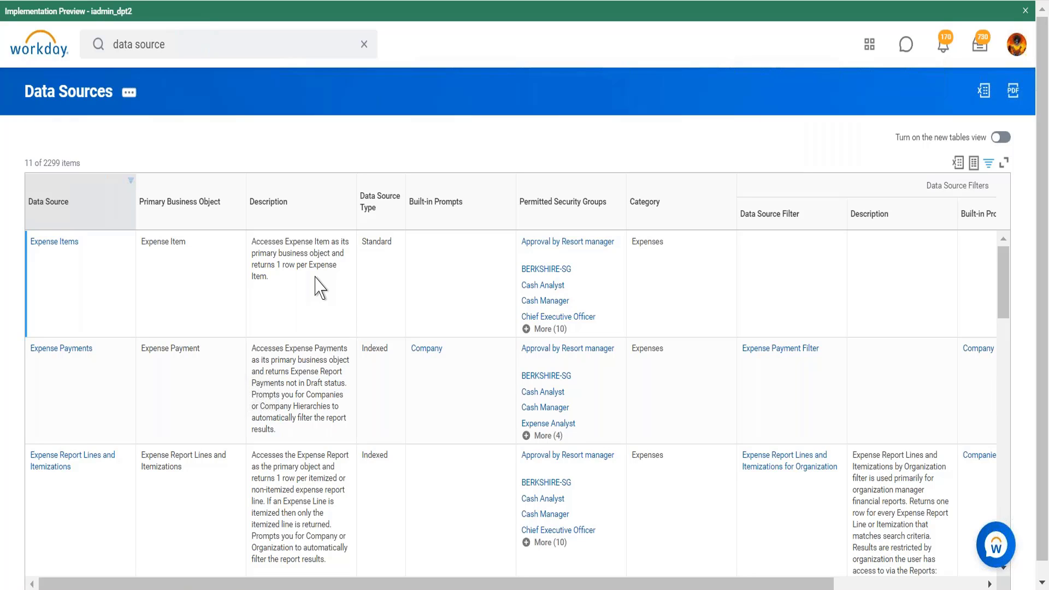
- Scroll through the filtered data sources to review their descriptions, prompts and data source filters
scroll(319, 286, down, 2)
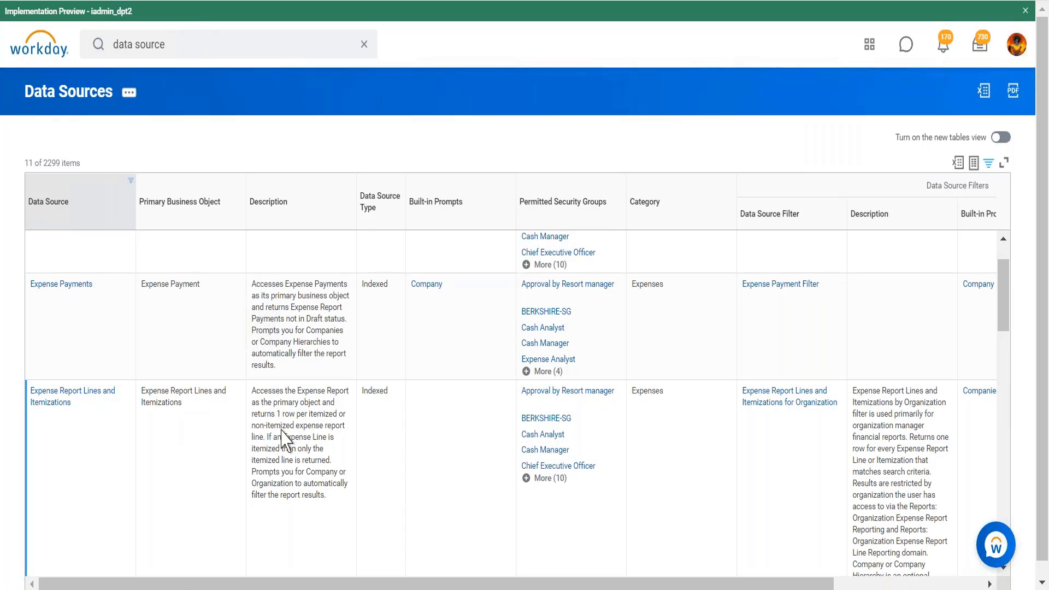
key(ctrl+minus)
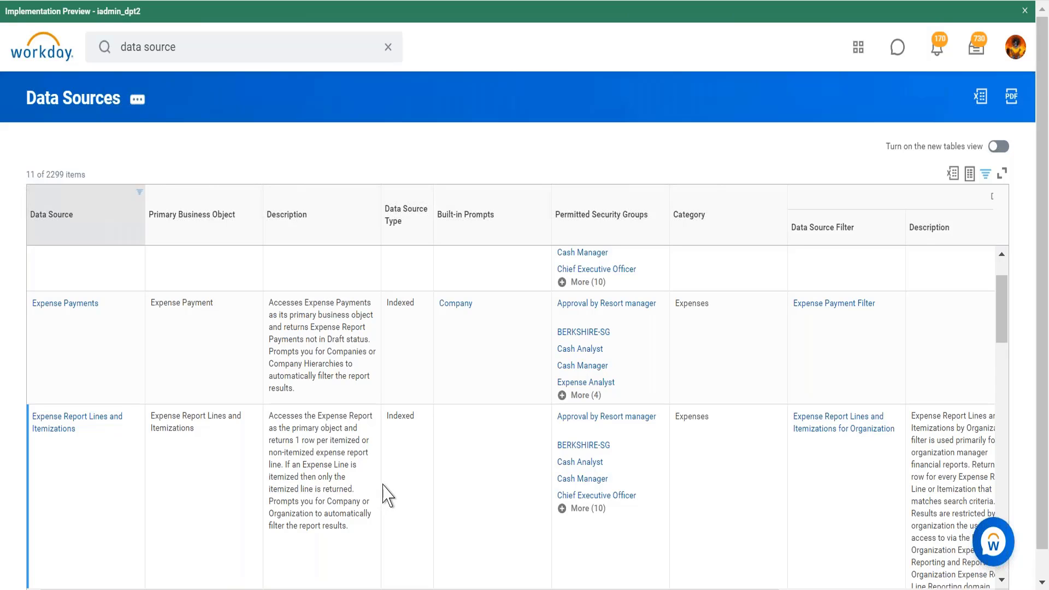
scroll(385, 494, down, 10)
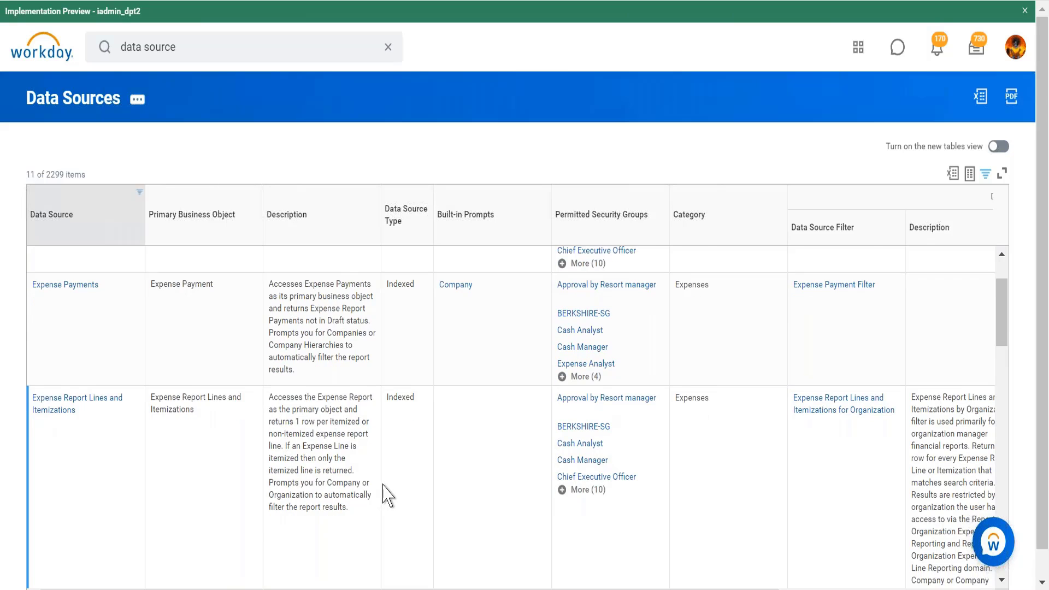
scroll(385, 494, down, 3)
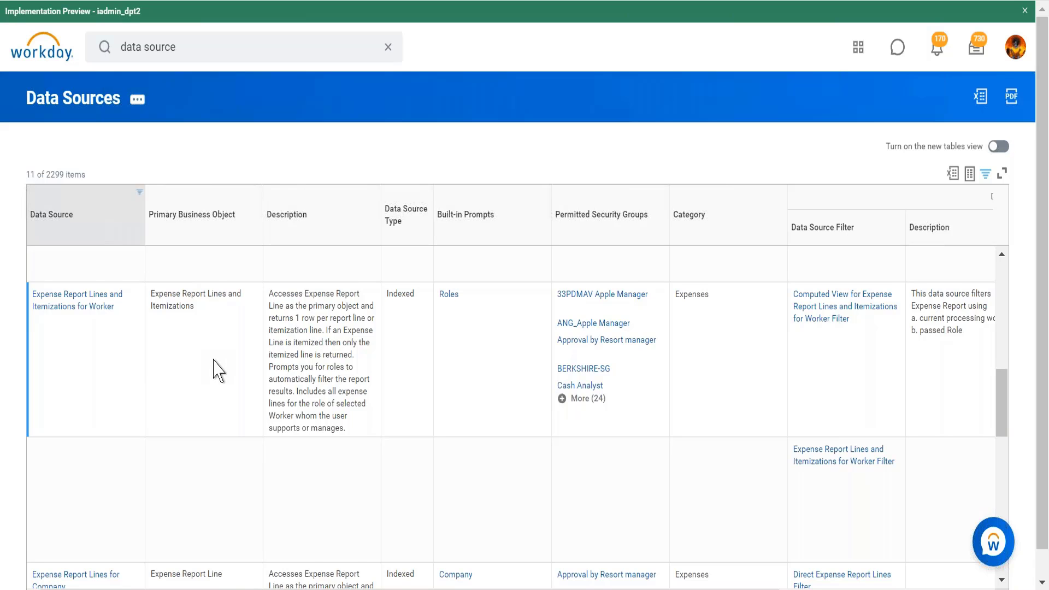
scroll(218, 371, down, 3)
scroll(219, 371, down, 5)
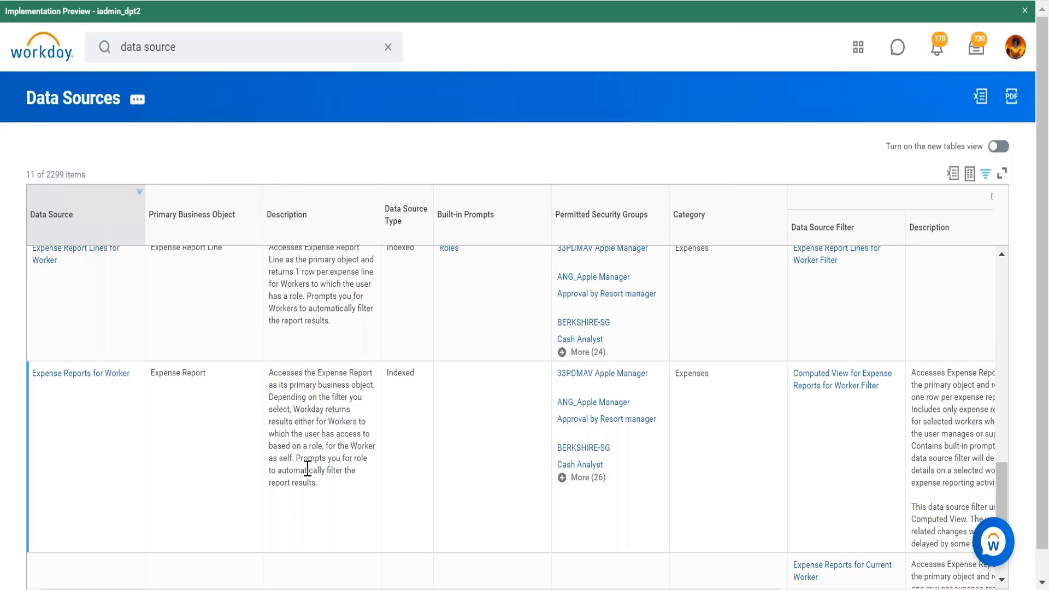
scroll(308, 468, down, 4)
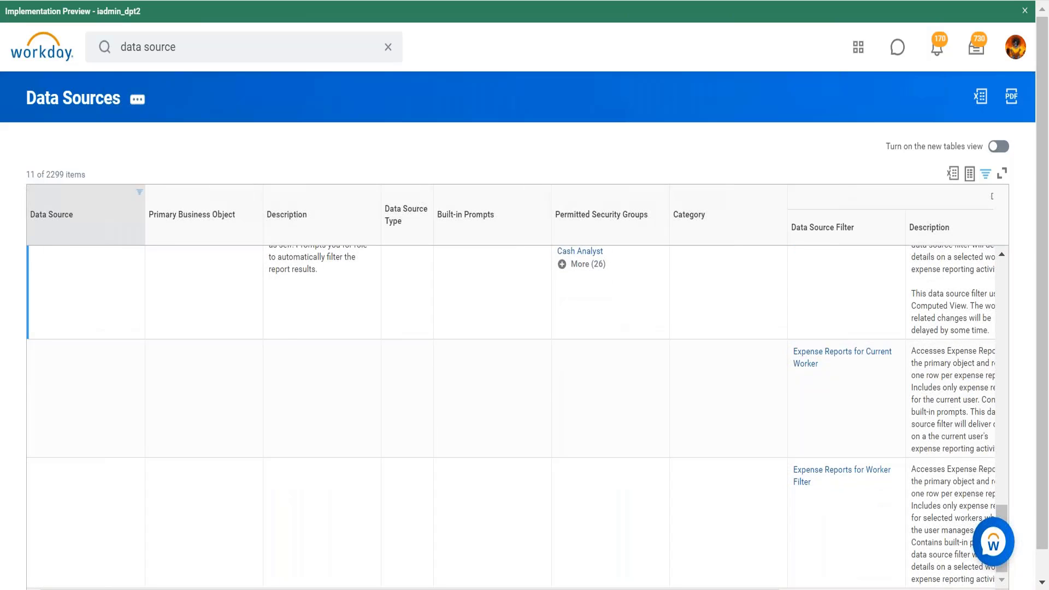
scroll(511, 416, up, 5)
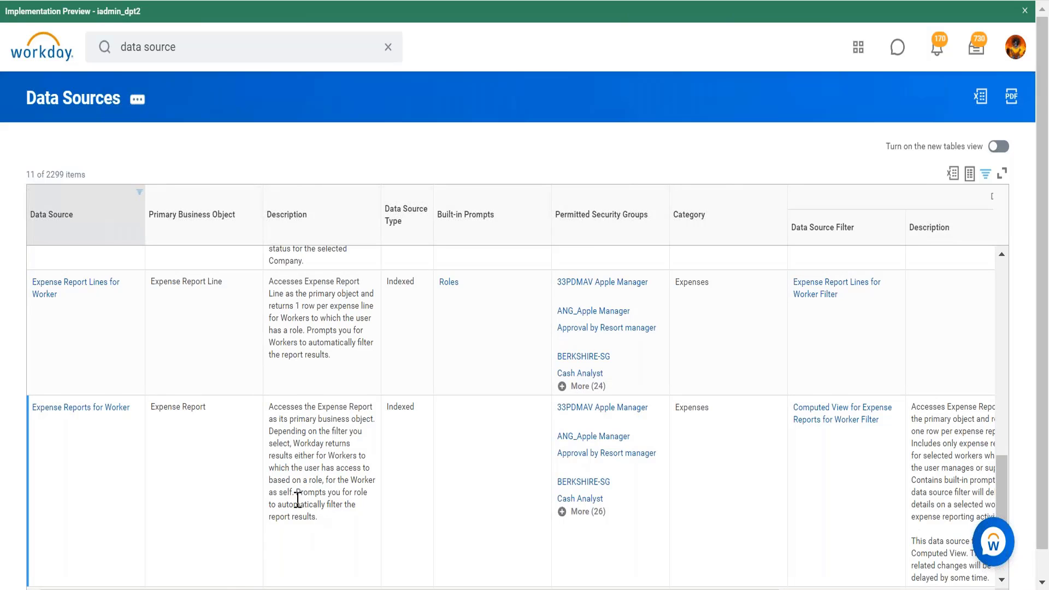
- Reopen the Data Source column filter and remove all selected expense values
click(99, 206)
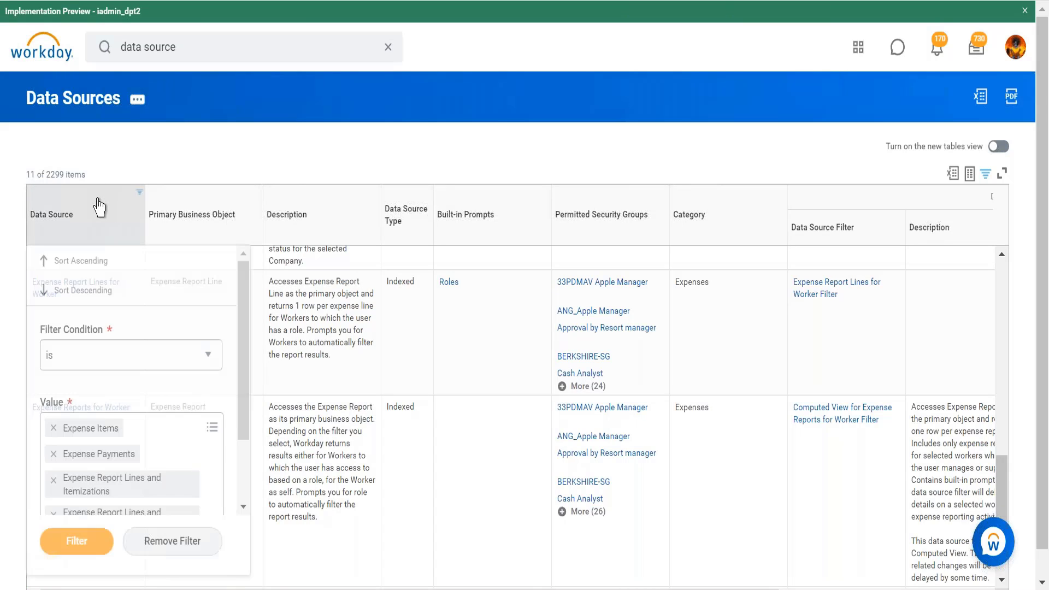
click(54, 429)
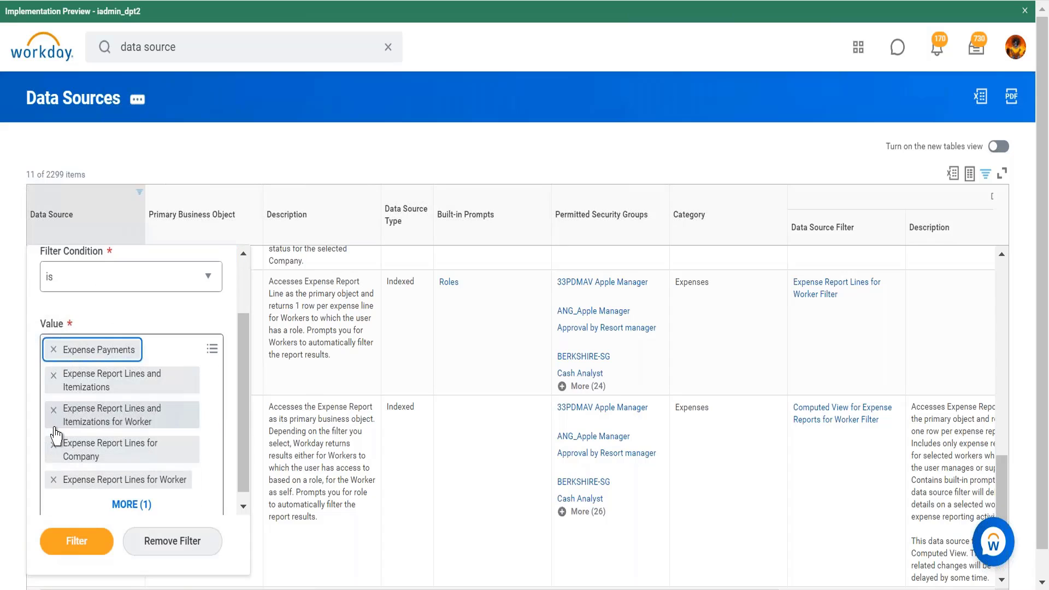
click(54, 351)
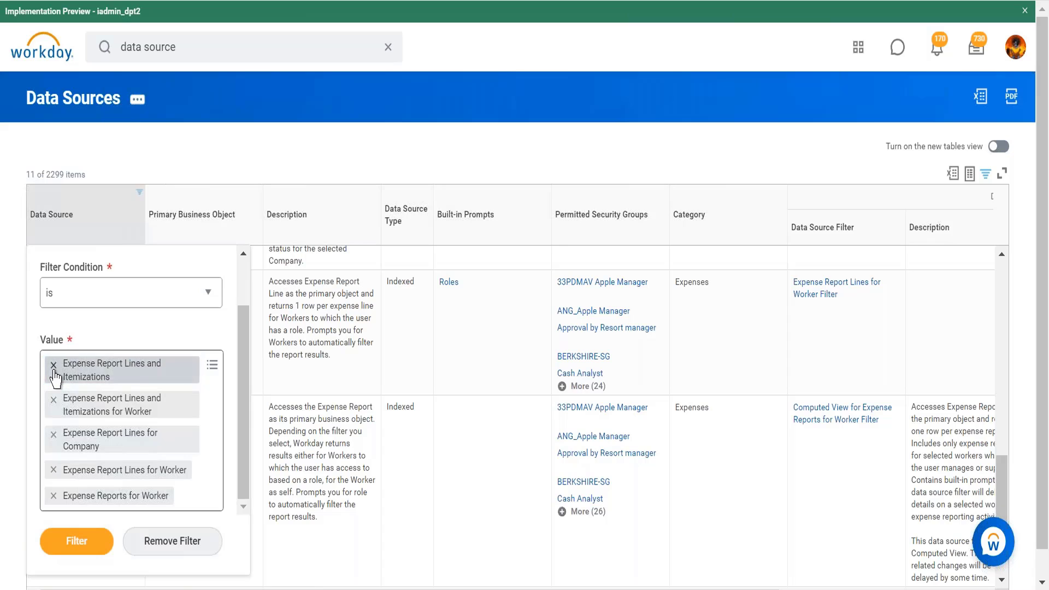
click(52, 368)
click(53, 403)
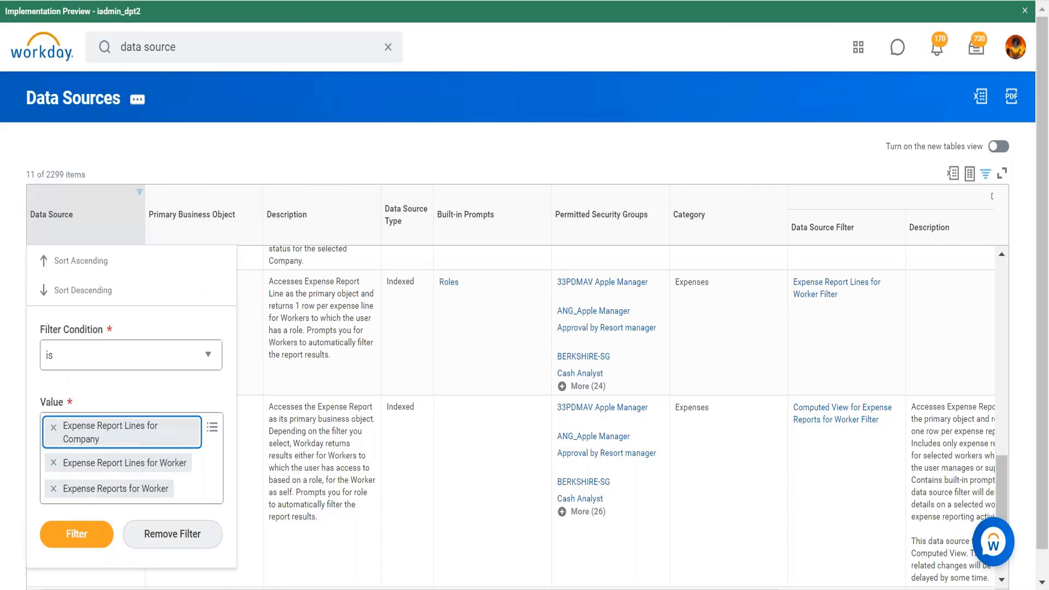
click(54, 427)
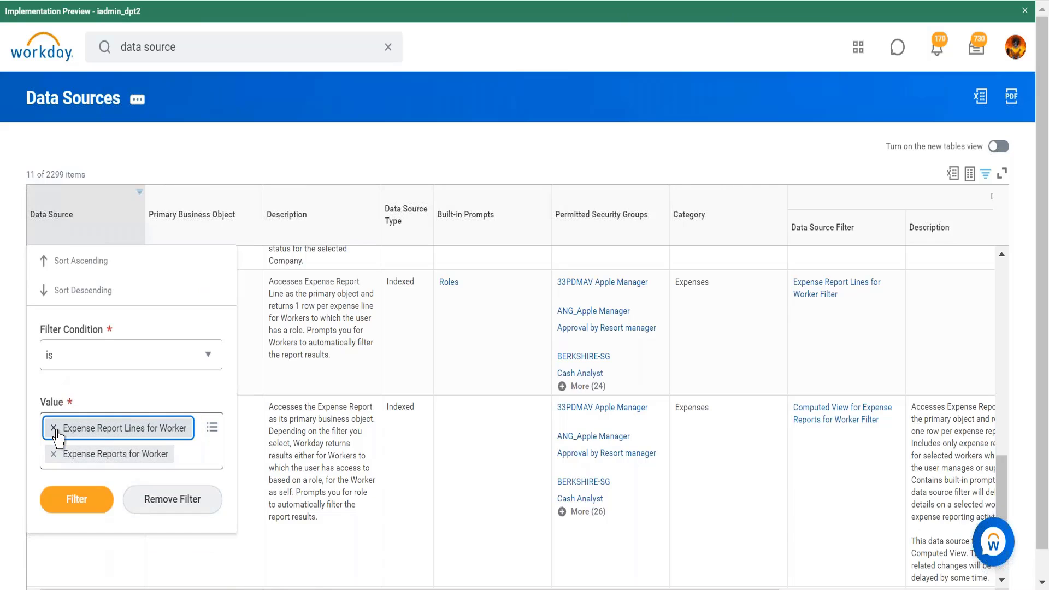
click(53, 427)
click(54, 428)
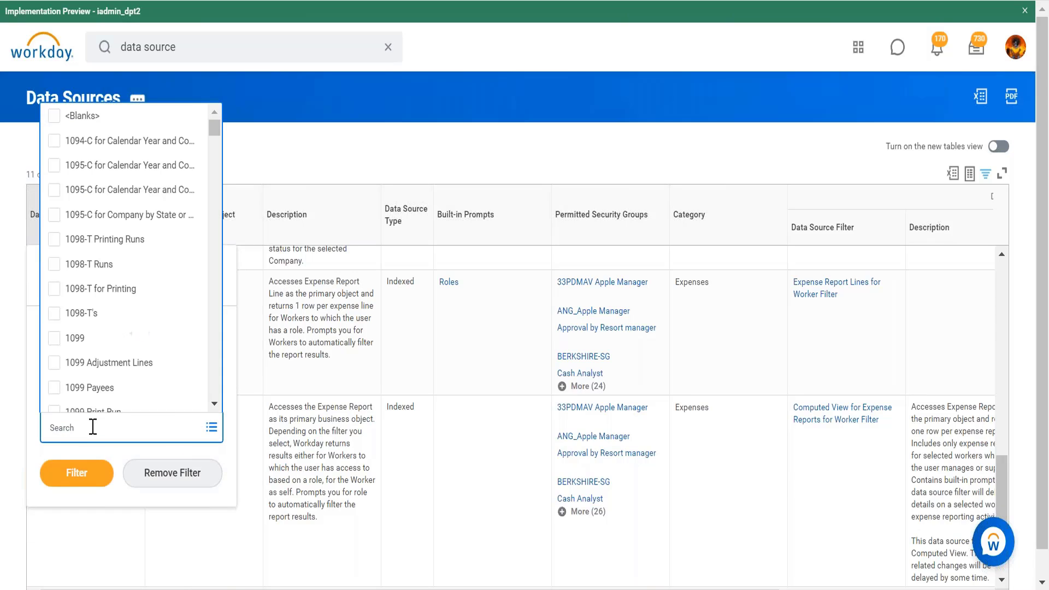
- Filter the Data Source column to All Workers and All Active and Terminated Workers, then review their descriptions
text(worker)
key(Return)
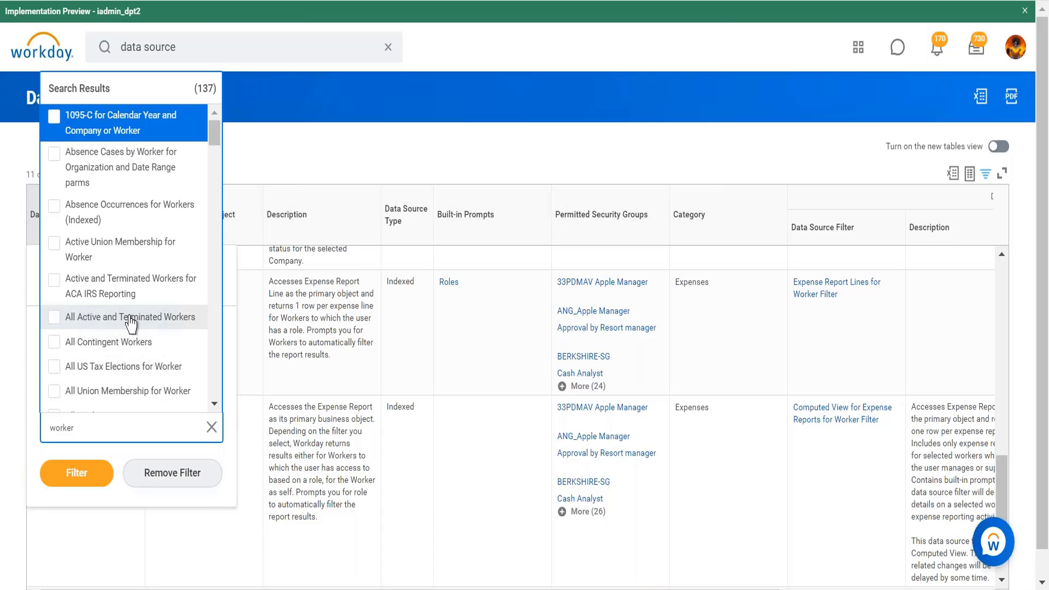
click(214, 405)
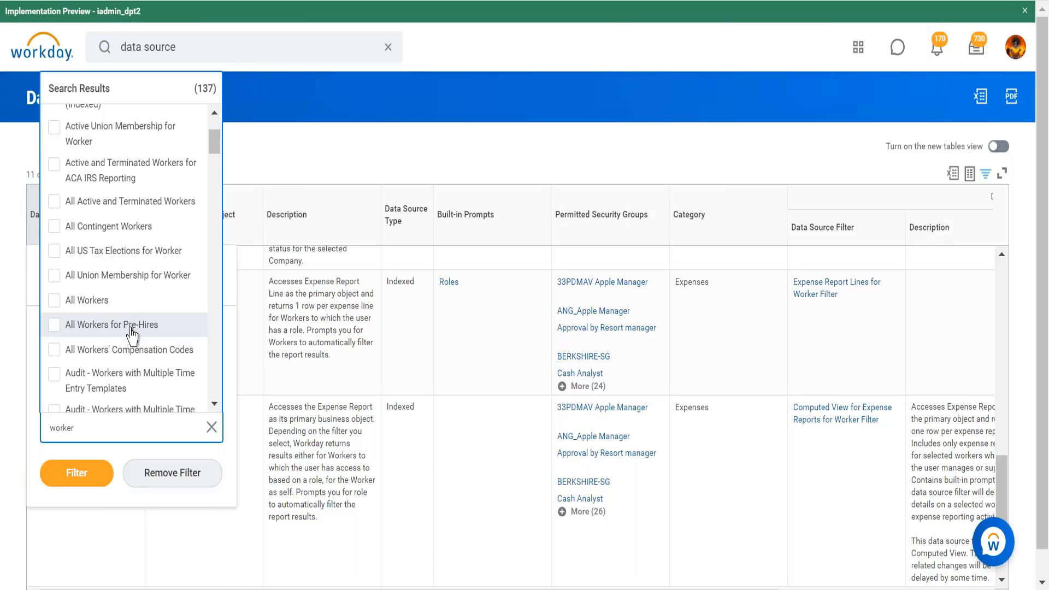
click(214, 404)
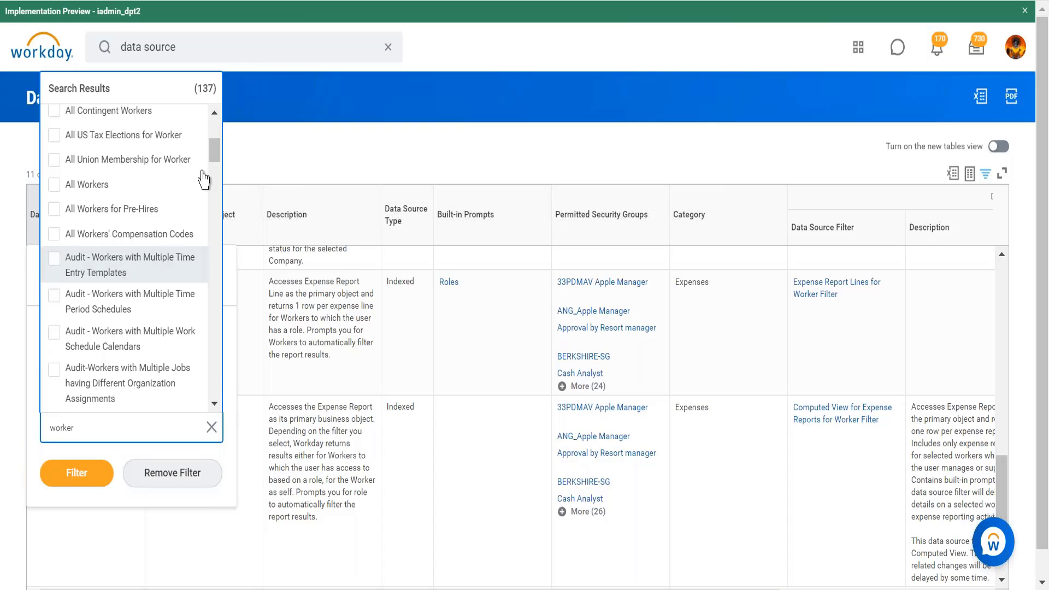
click(214, 111)
click(214, 111)
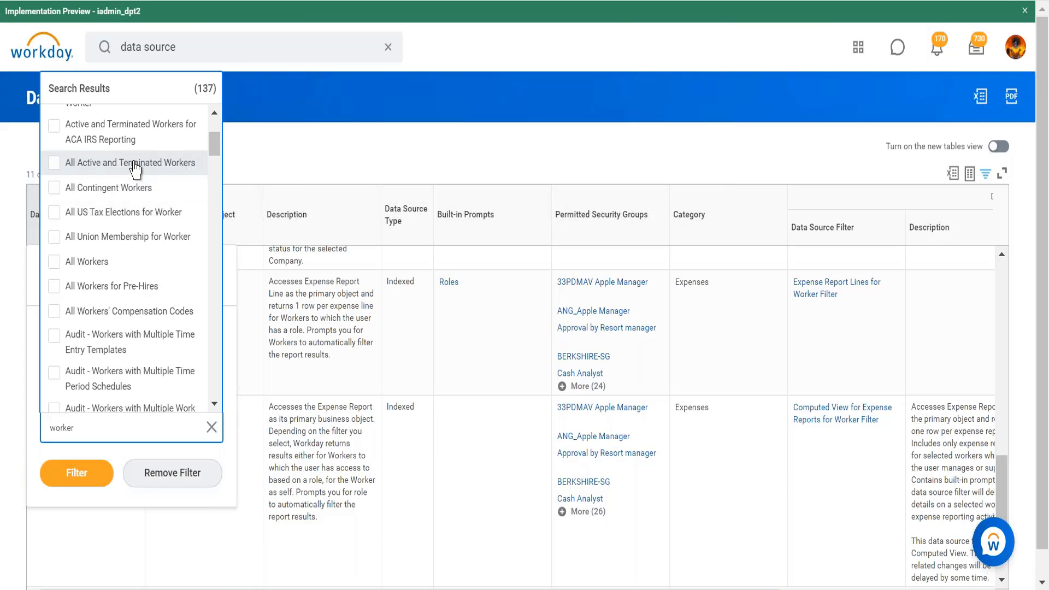
click(110, 264)
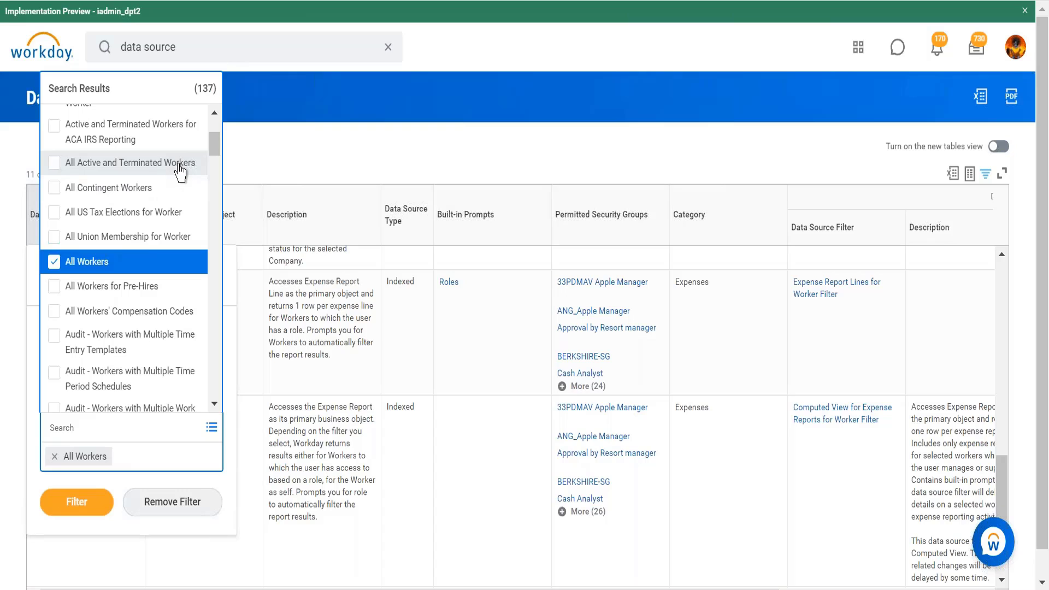
click(180, 167)
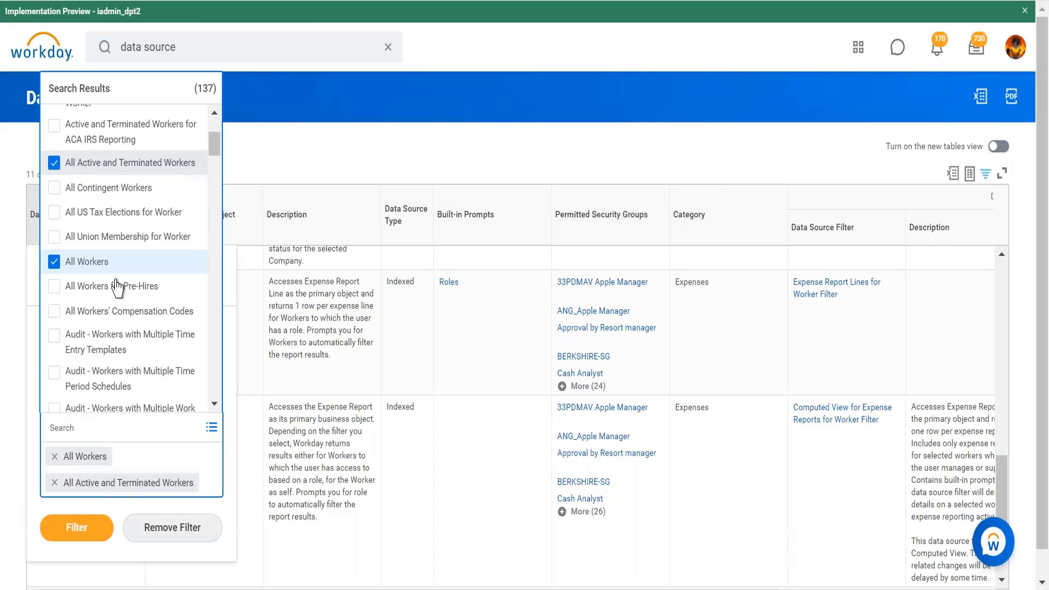
click(96, 530)
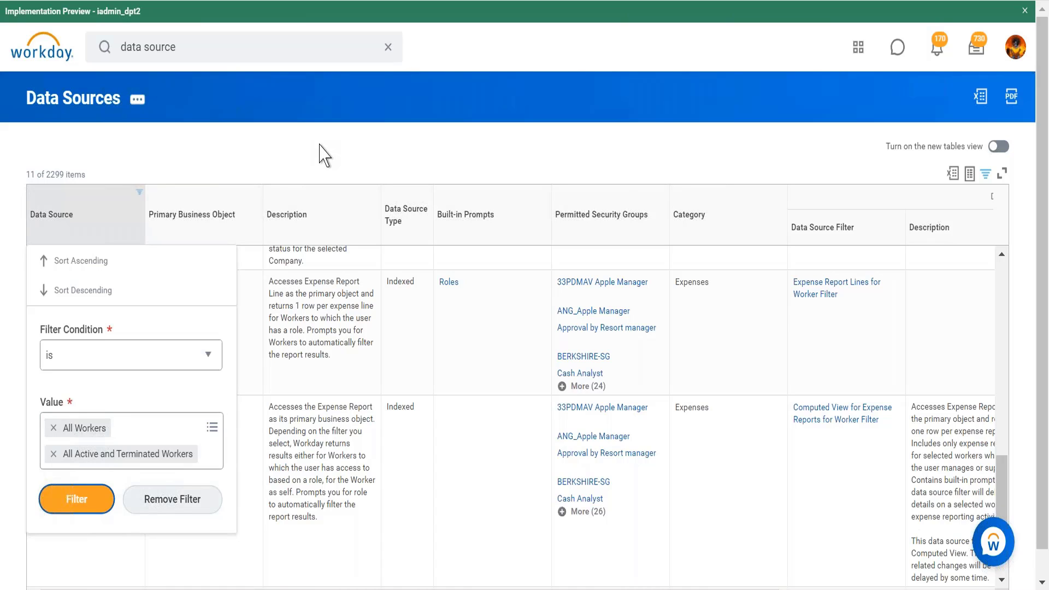
click(80, 508)
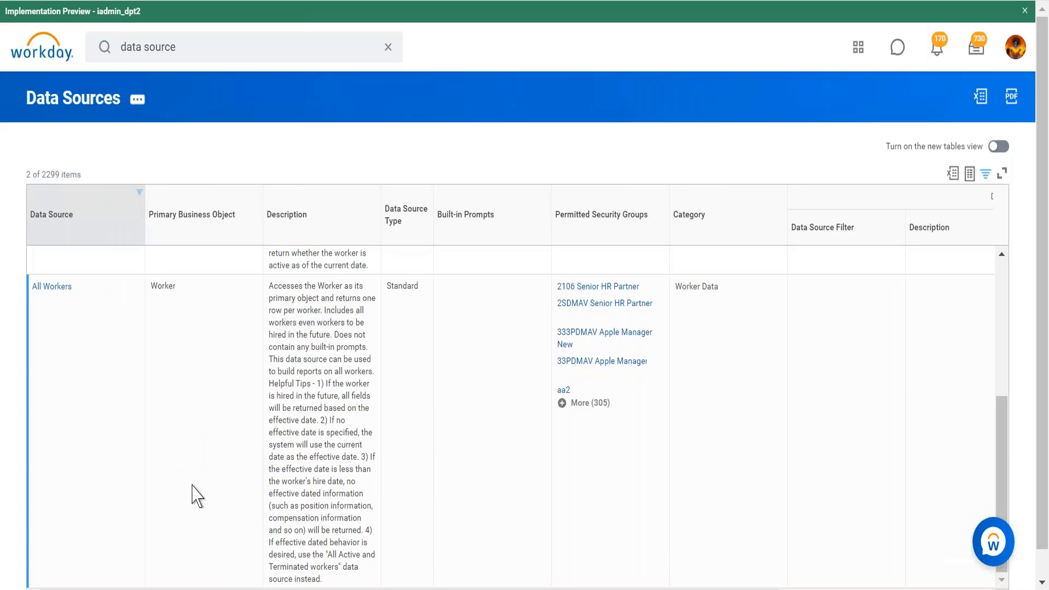
scroll(224, 430, up, 5)
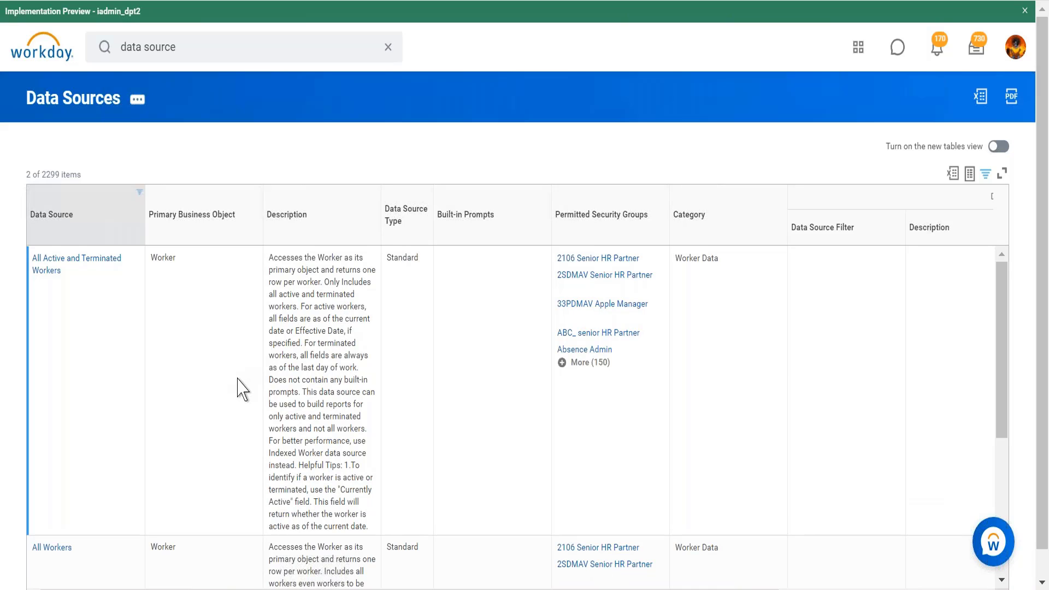
scroll(239, 389, down, 1)
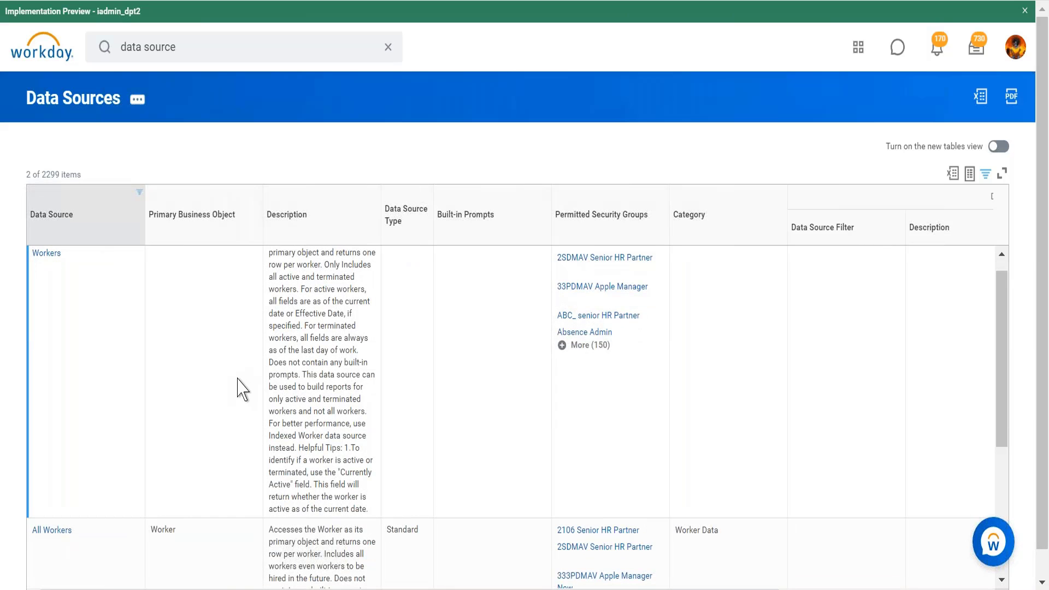
scroll(238, 389, down, 2)
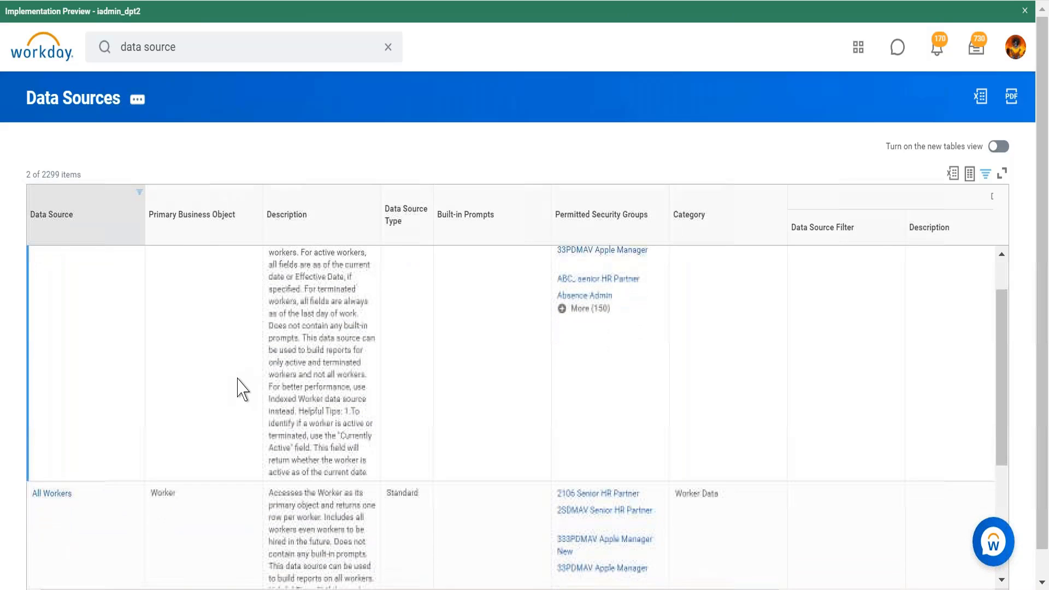
scroll(239, 389, down, 10)
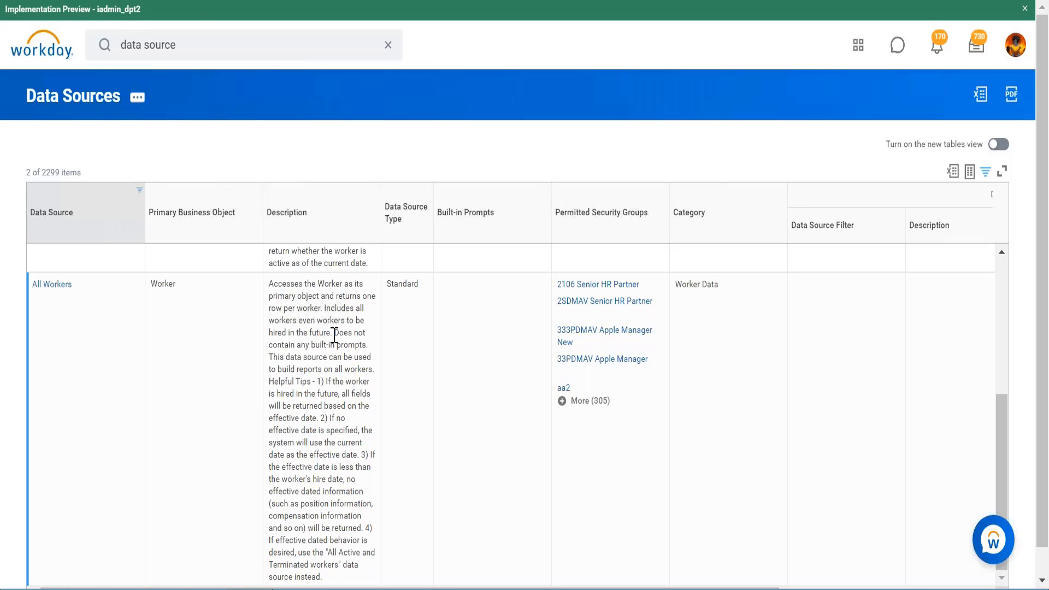
- Reopen the Data Source column filter, remove the selected worker values and search its values for all employees
click(111, 216)
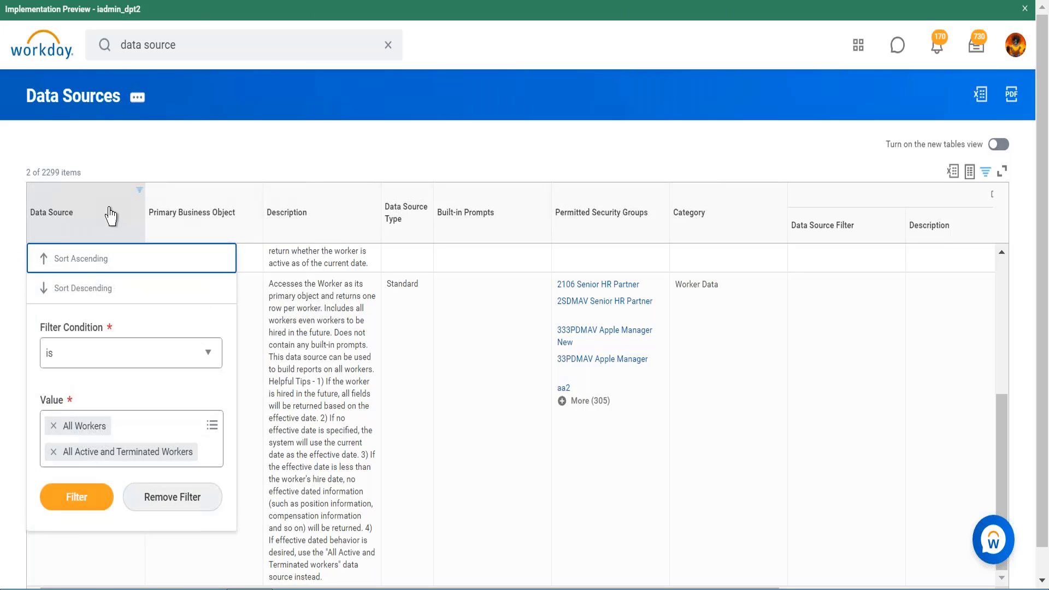
click(54, 425)
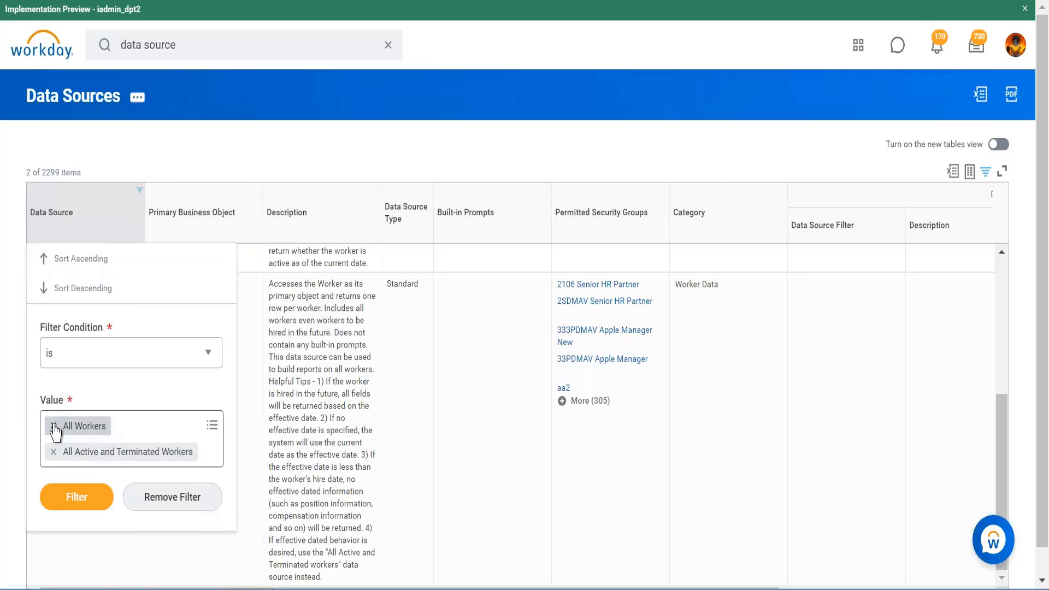
click(53, 426)
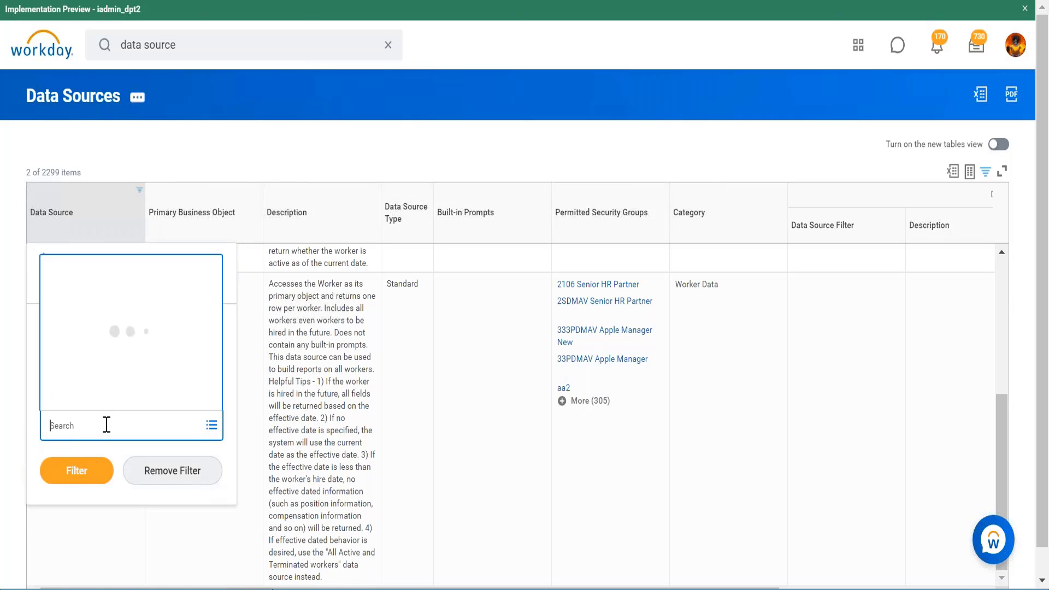
text(all)
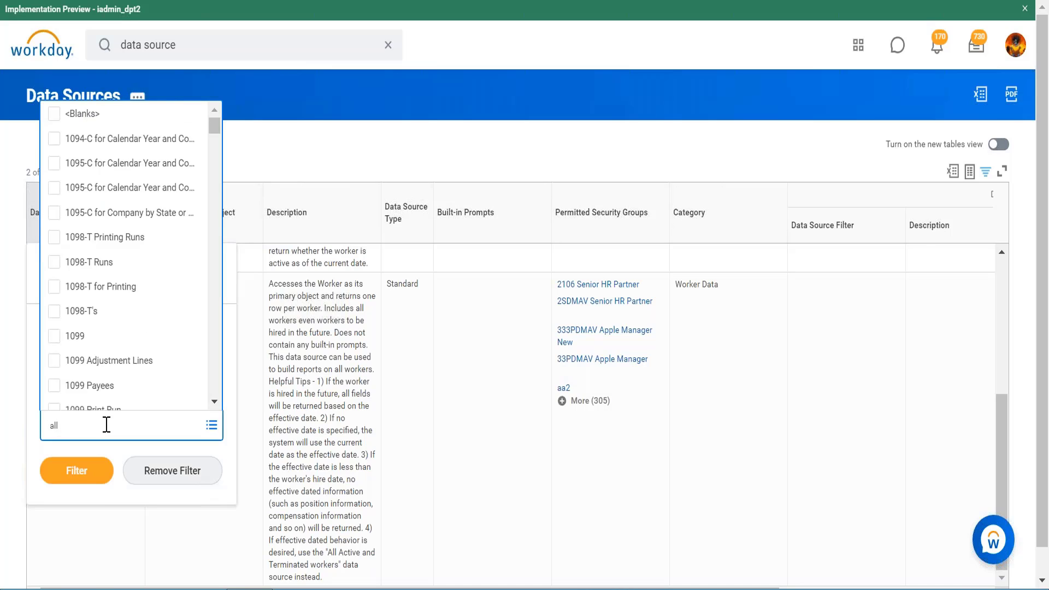
text( employees)
- Search for and open the Create Custom Report task
click(200, 48)
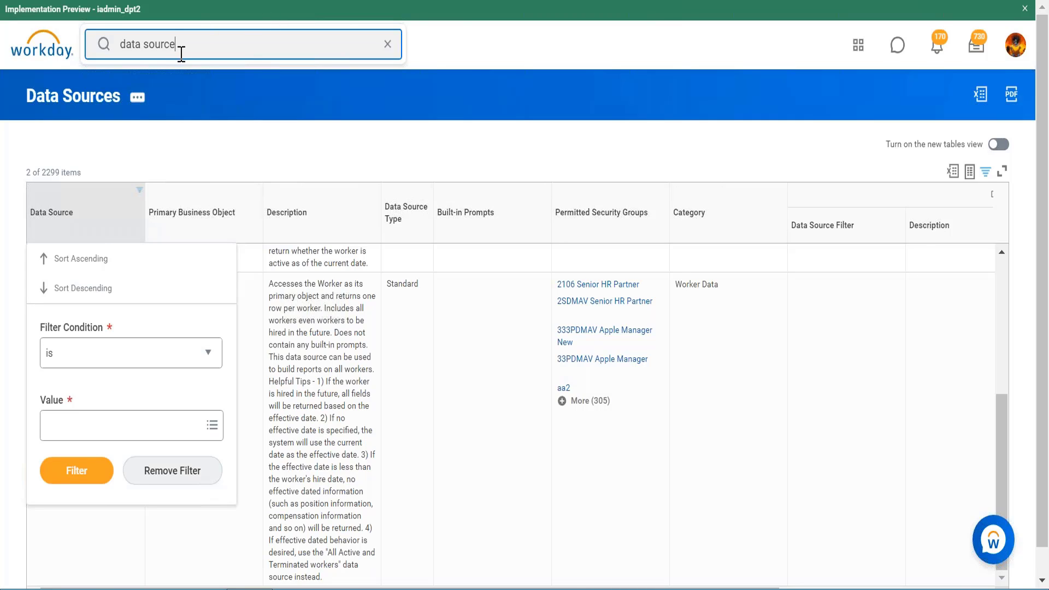
click(387, 41)
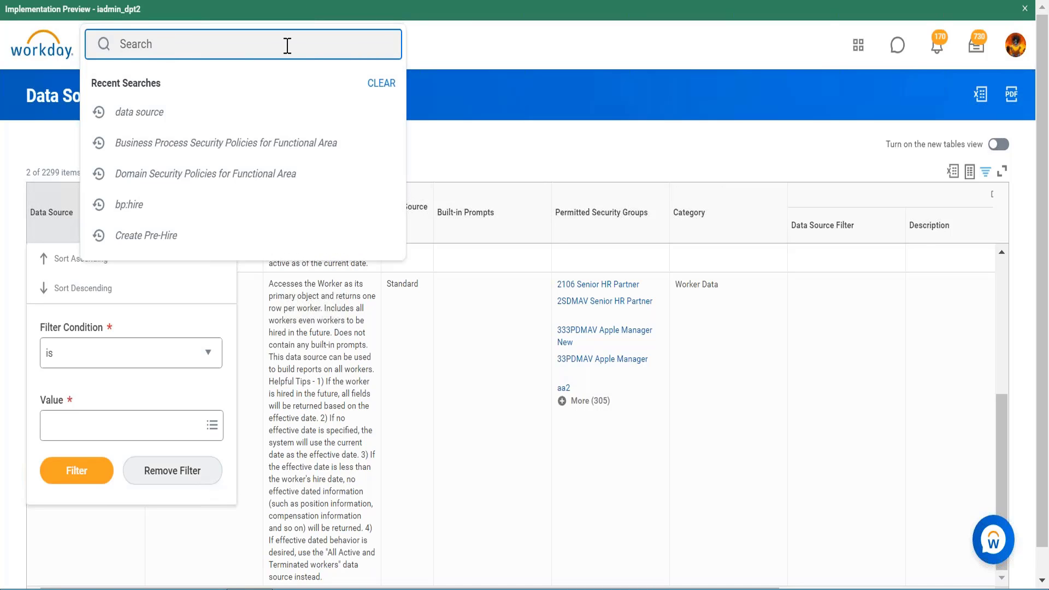
text(create custom report)
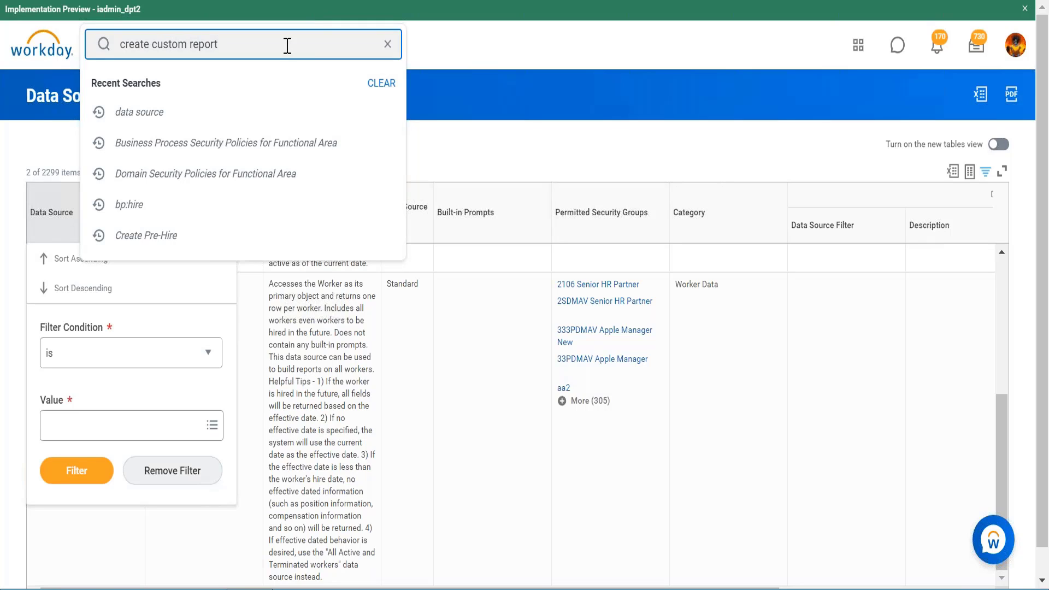
key(Return)
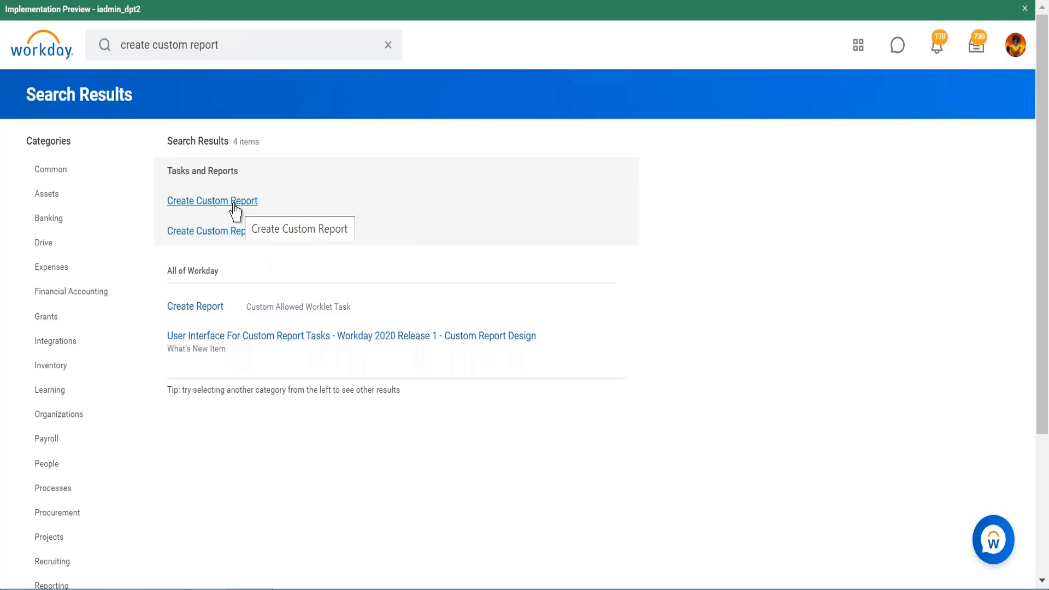
click(234, 205)
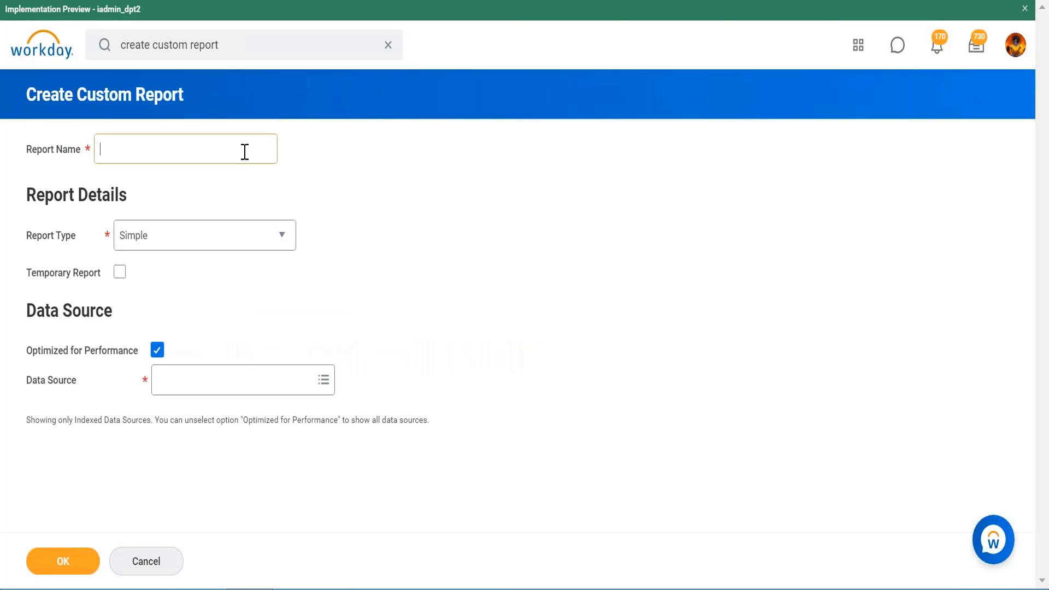
- Name the custom report Cr Expense report for workers and set its report type to Advanced
click(245, 152)
text(Cr)
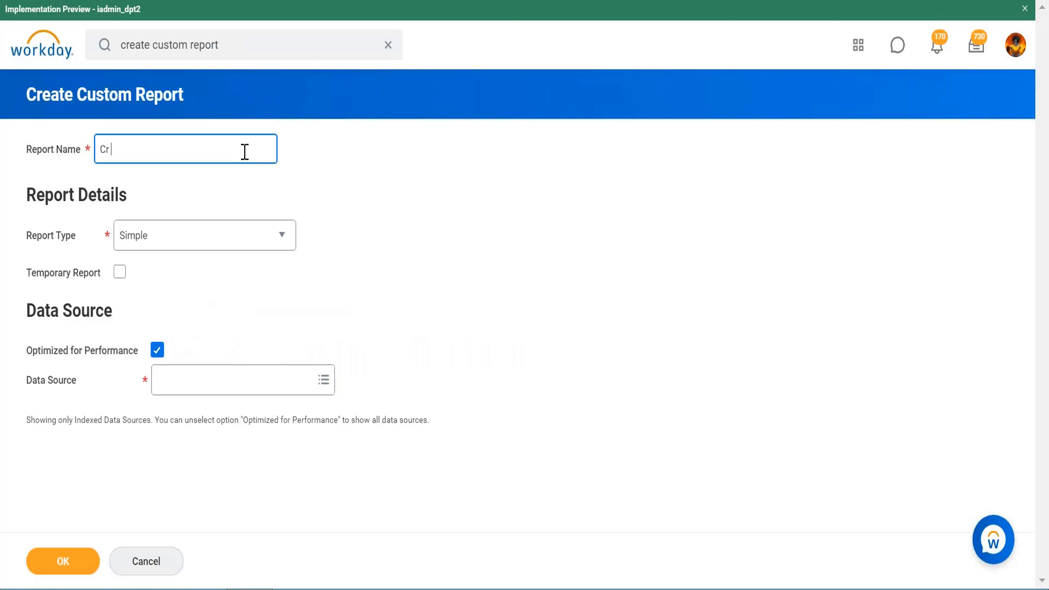
text( Exx)
key(BackSpace)
text(pe)
key(BackSpace)
text(ense report for workers)
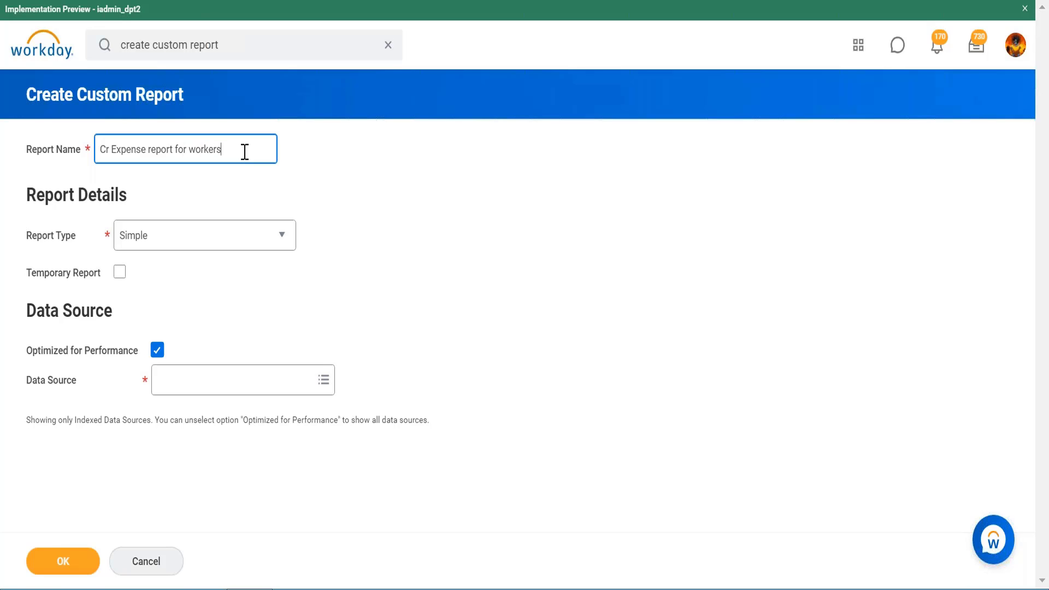
click(226, 242)
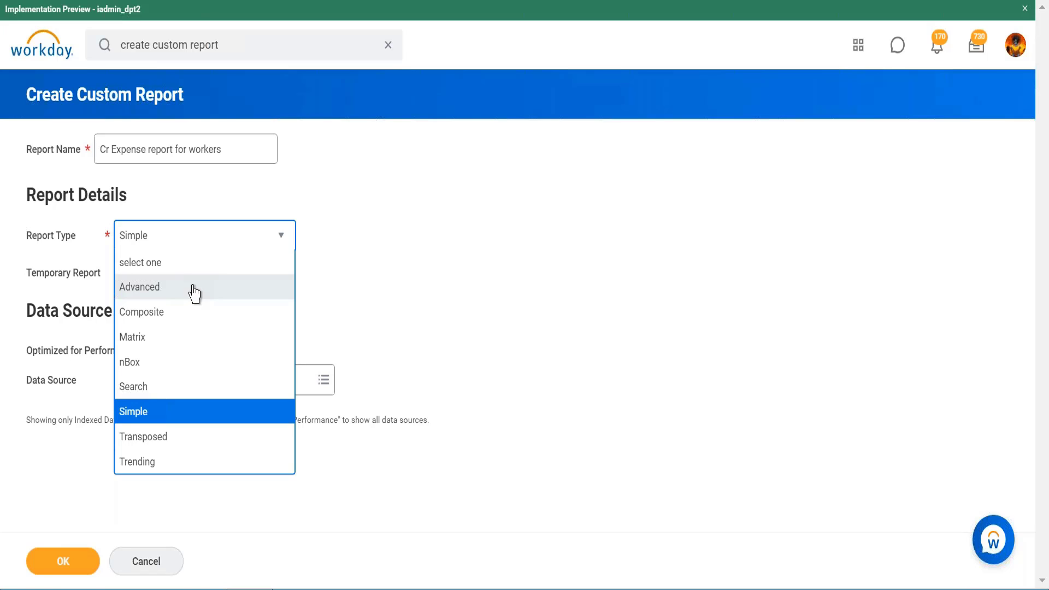
click(193, 289)
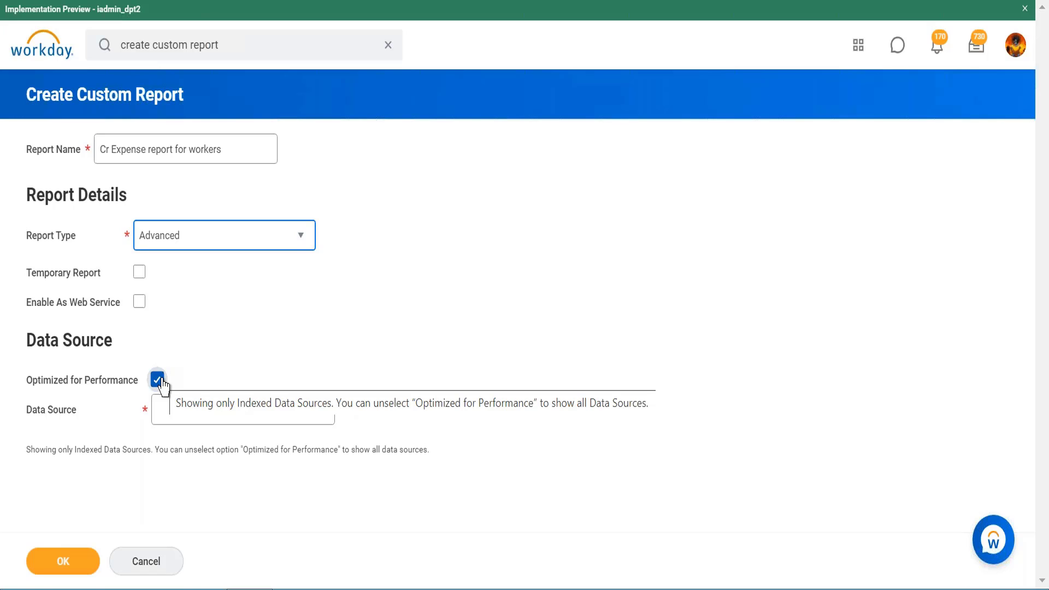
- Turn off Optimized for Performance, choose All Active and Terminated Workers as the data source and confirm
click(179, 419)
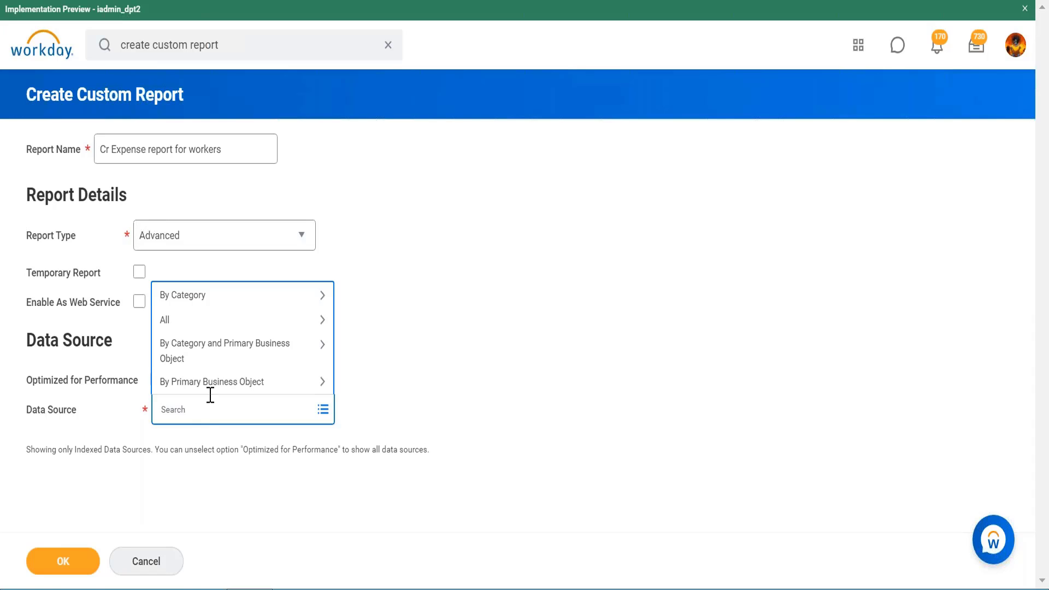
click(417, 342)
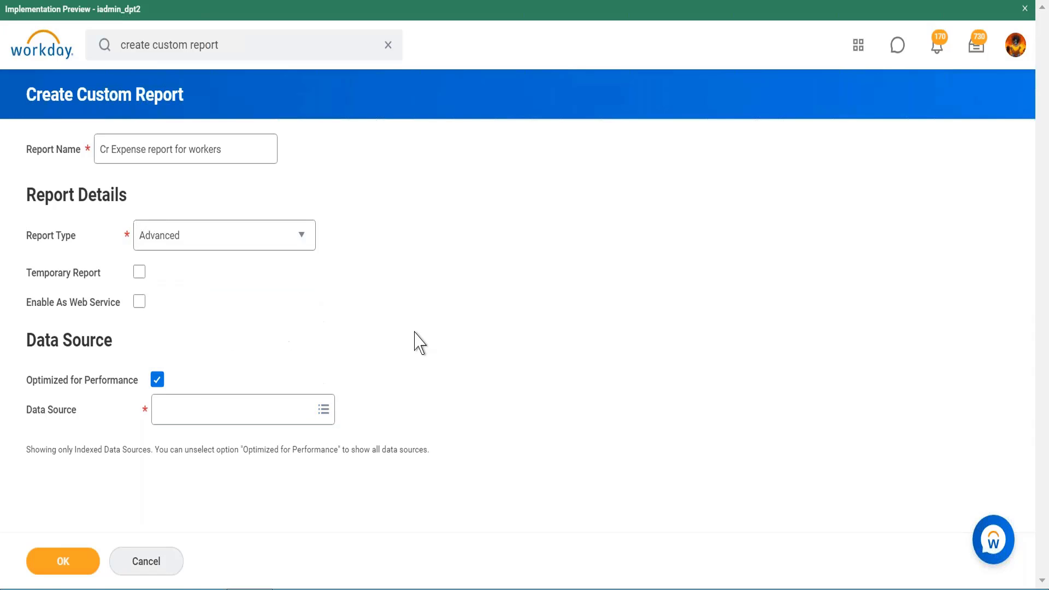
click(158, 379)
click(192, 421)
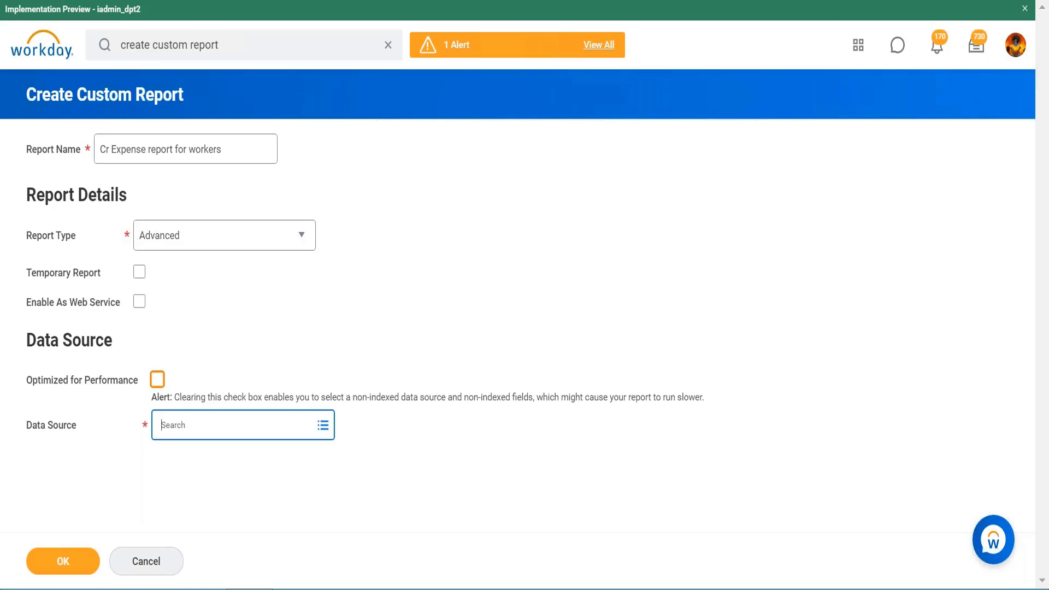
text(activ)
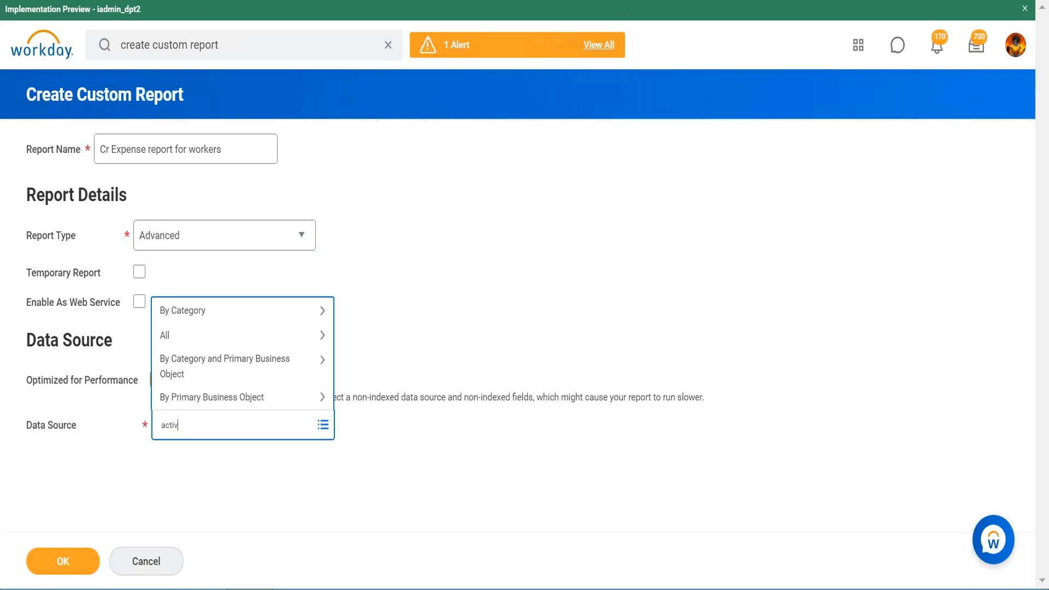
text(e worker)
key(Return)
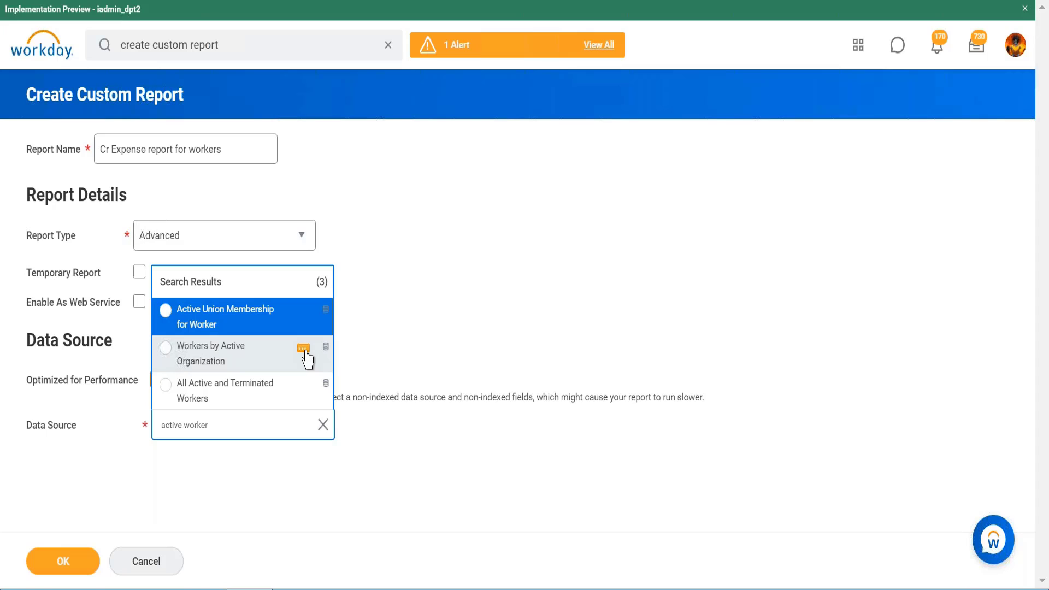
click(211, 405)
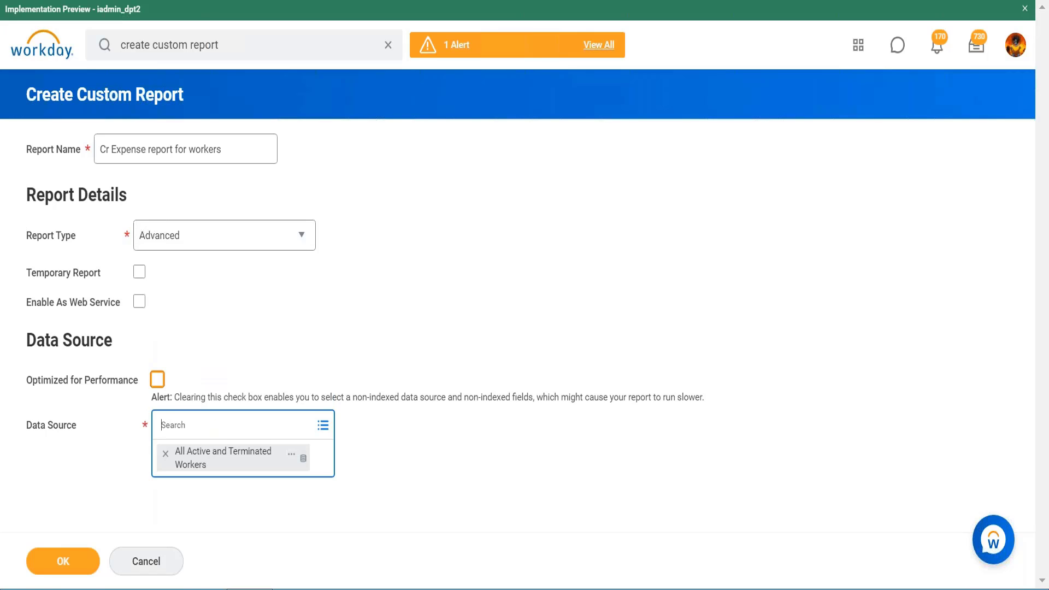
click(63, 565)
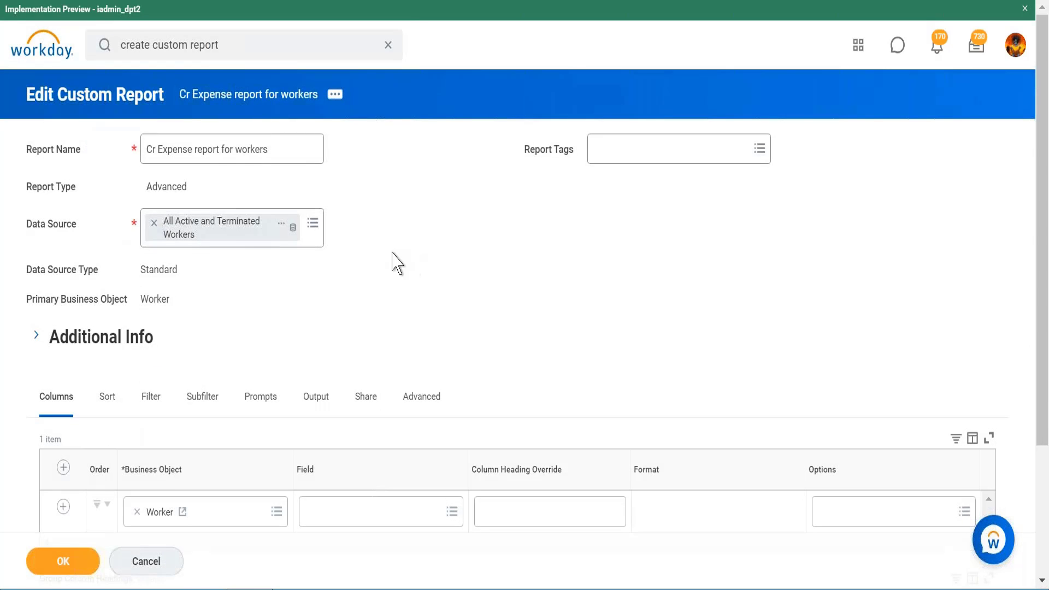
- Search the first column's field options for name and browse through the matching name fields
scroll(396, 262, down, 2)
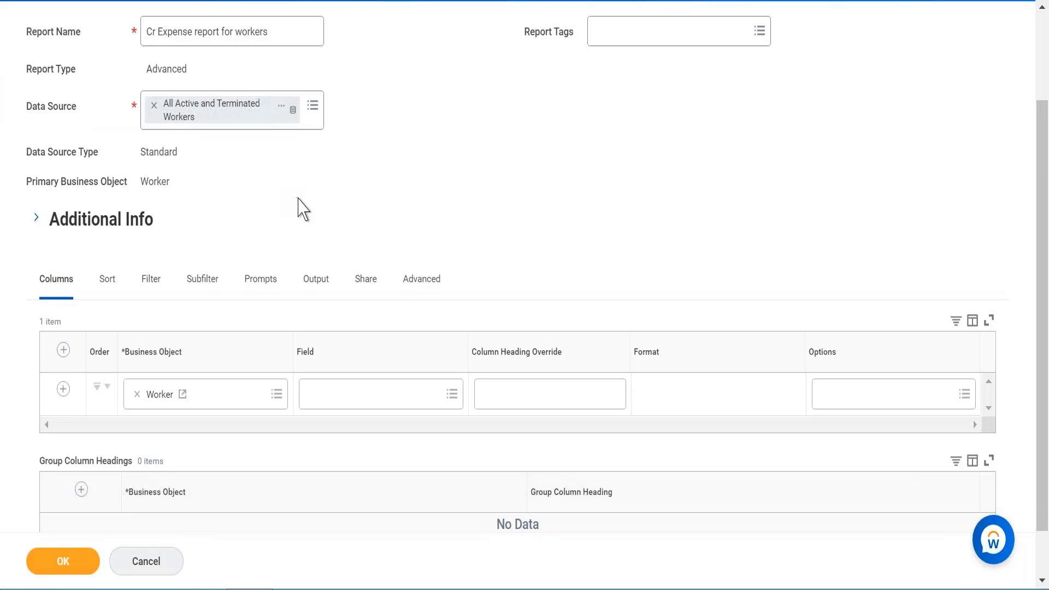
scroll(303, 210, down, 1)
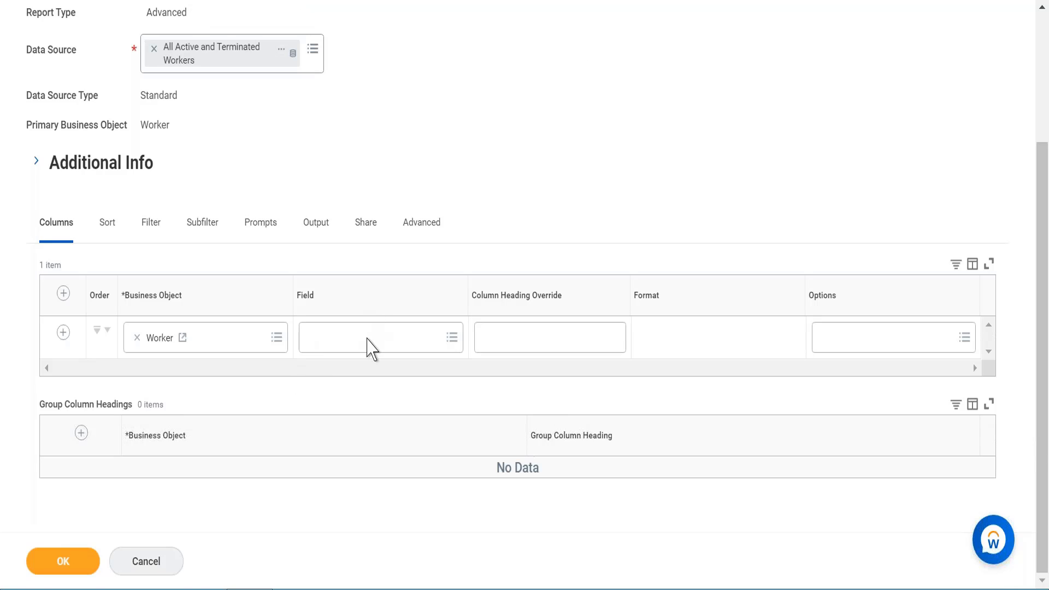
click(371, 337)
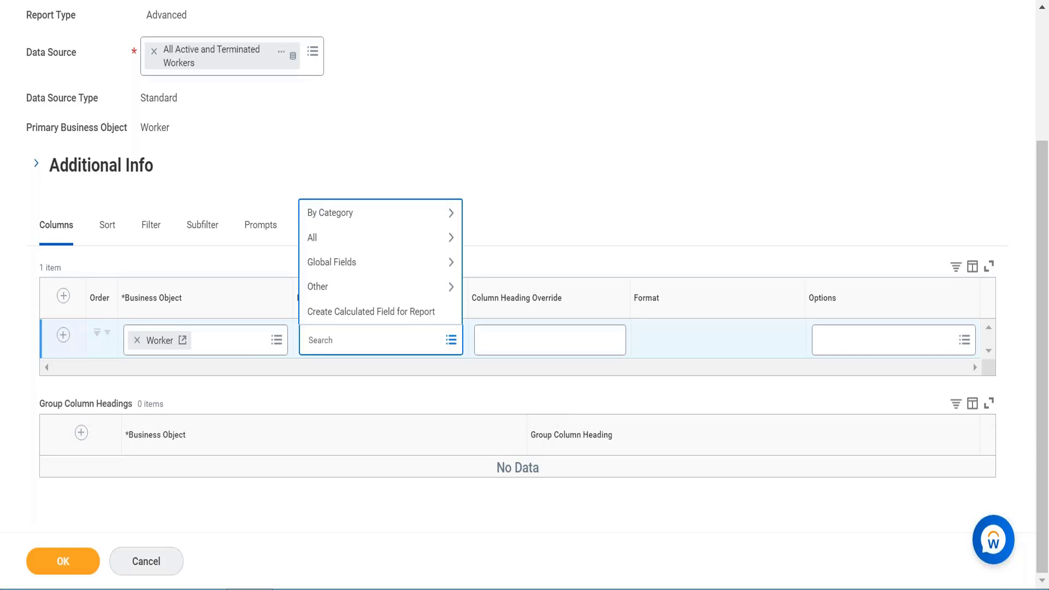
text(full)
key(BackSpace)
key(BackSpace)
key(BackSpace)
key(BackSpace)
text(name)
key(Return)
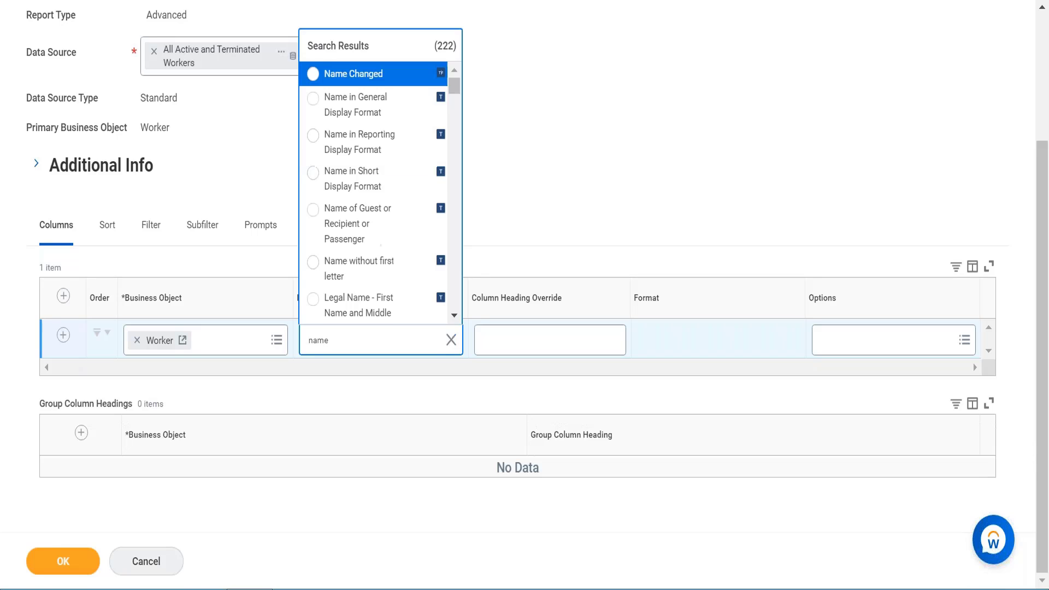
mouse_move(415, 82)
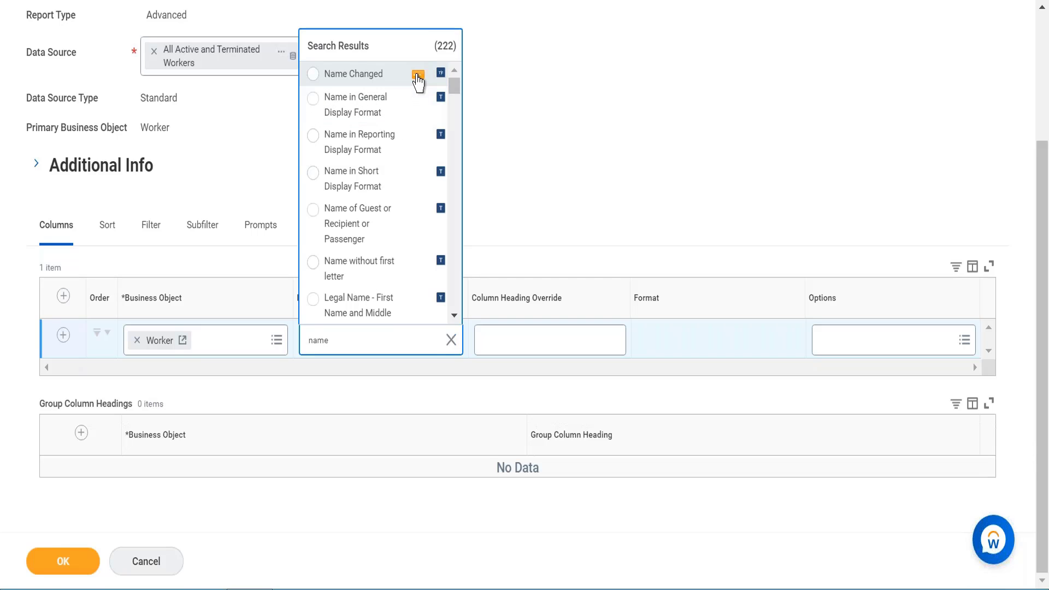
click(418, 81)
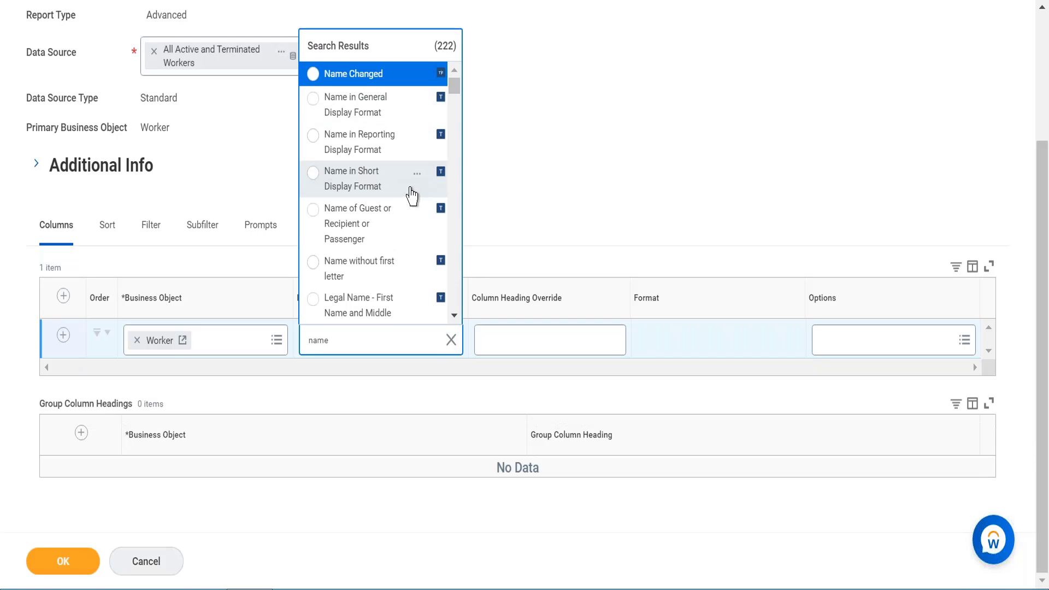
mouse_move(418, 179)
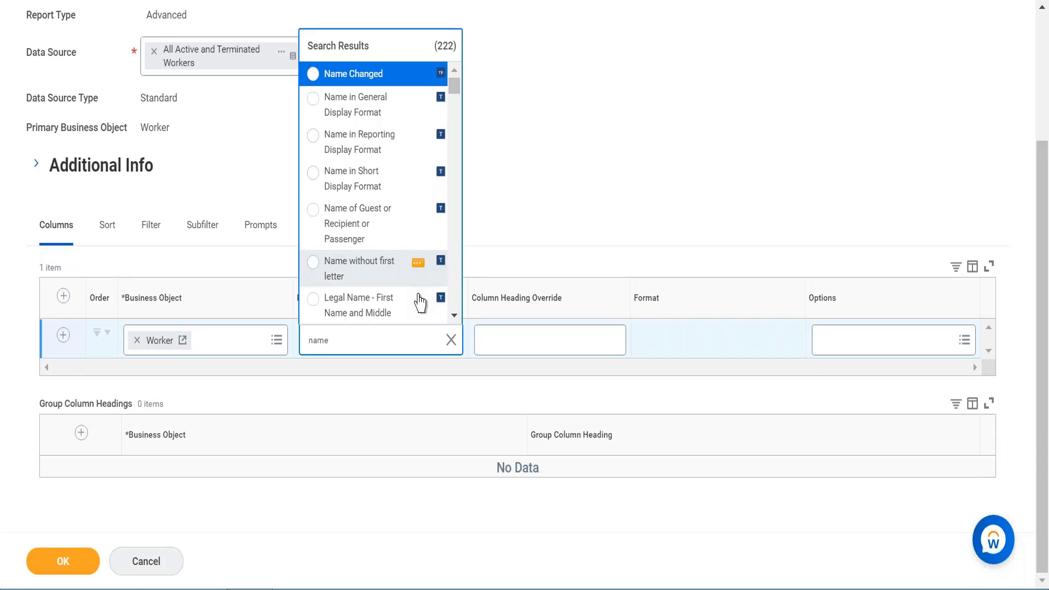
click(454, 315)
click(454, 316)
click(453, 315)
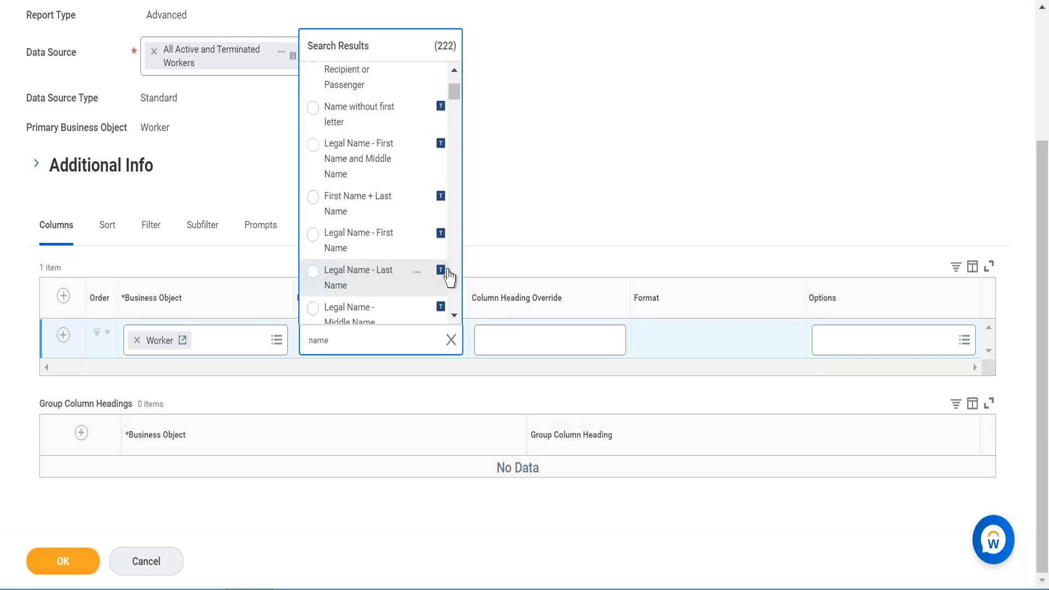
click(454, 316)
click(454, 317)
click(454, 317)
click(455, 316)
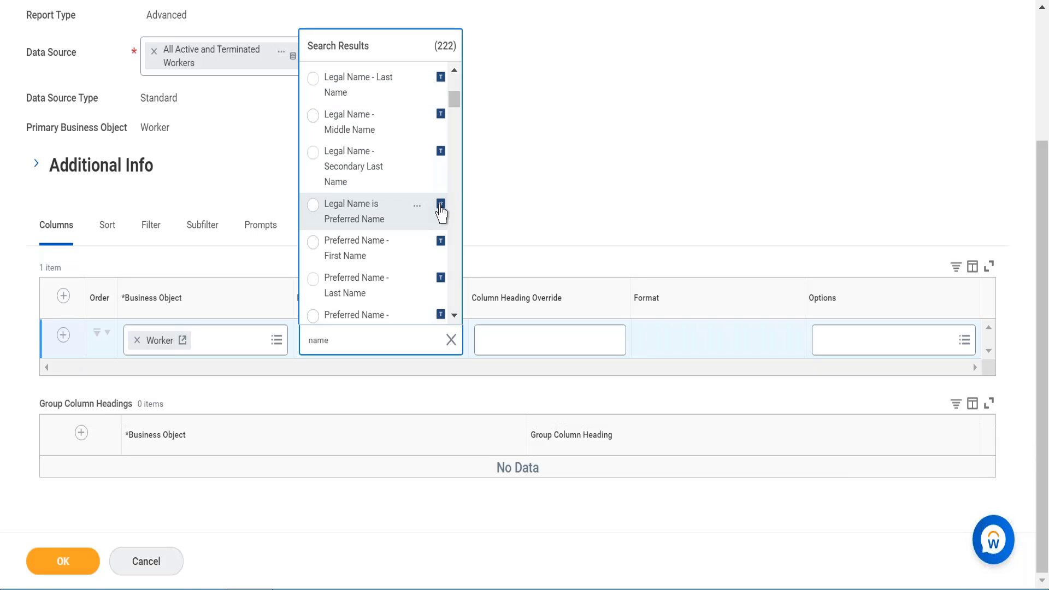
click(454, 315)
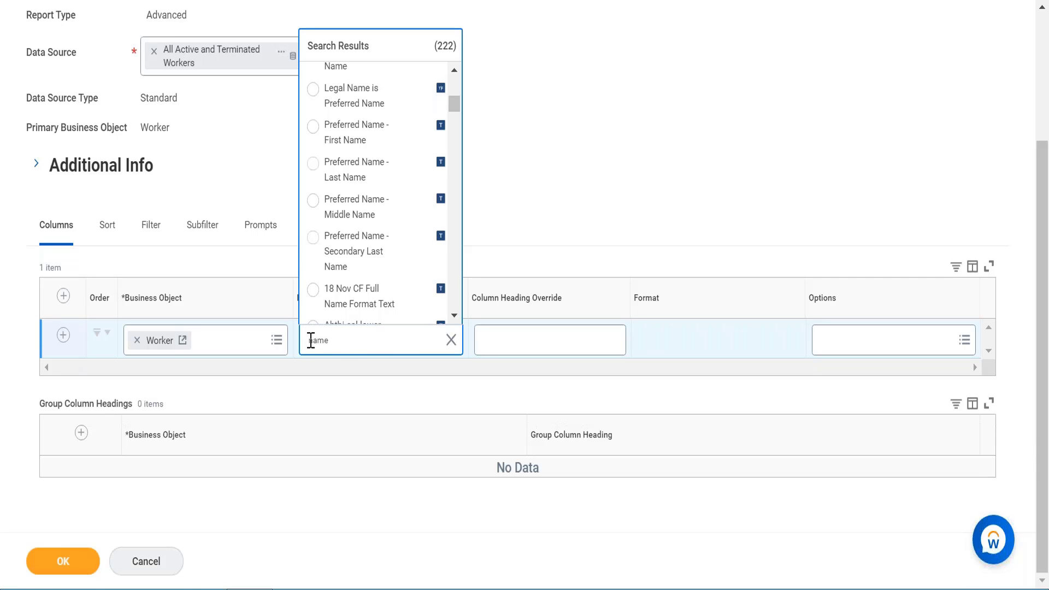
- Search the field options for legal name, view its field details and set the first column's field to Legal Name
click(311, 340)
text(legal)
key(Return)
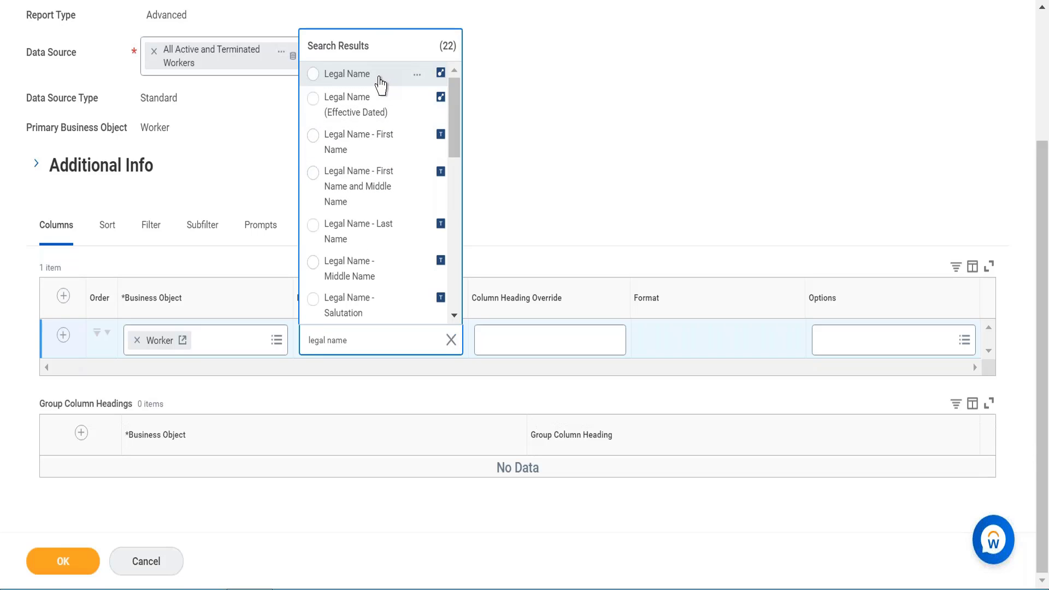
click(419, 77)
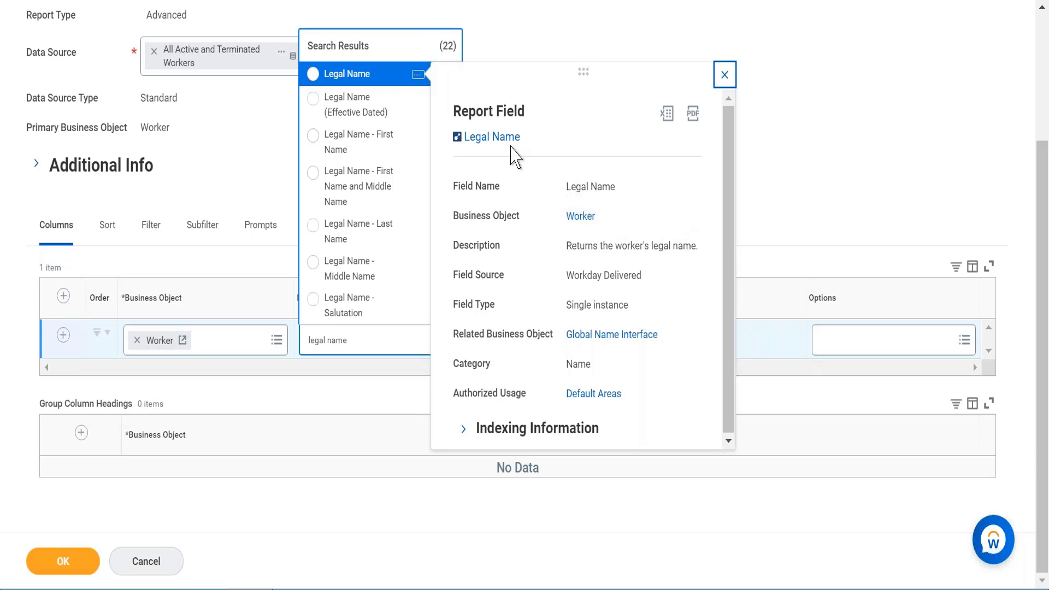
click(370, 78)
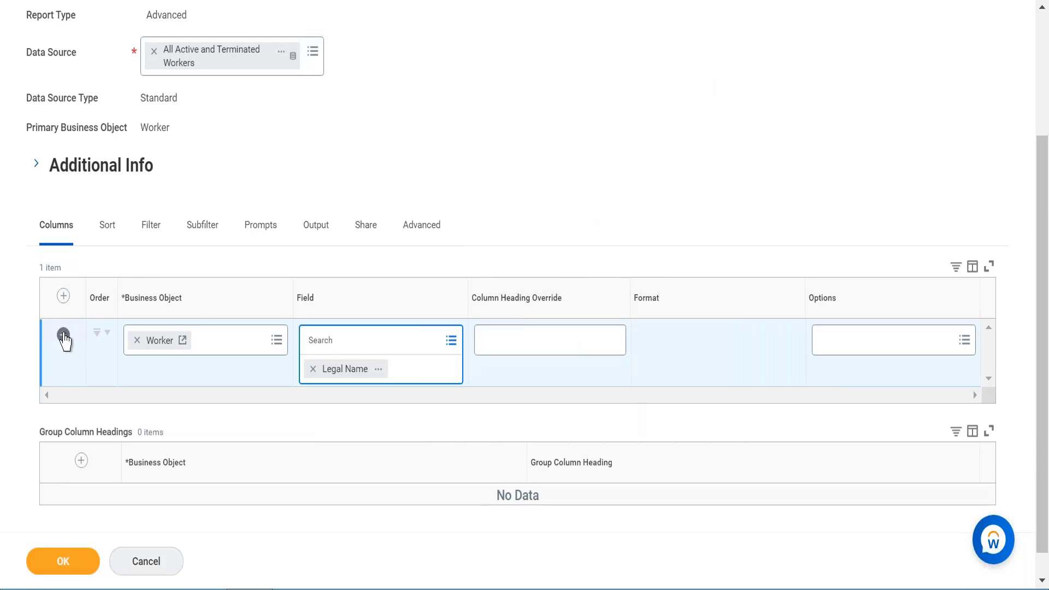
- Add a second column row, search for hire date and set its field to Hire Date, viewing the field details
click(62, 334)
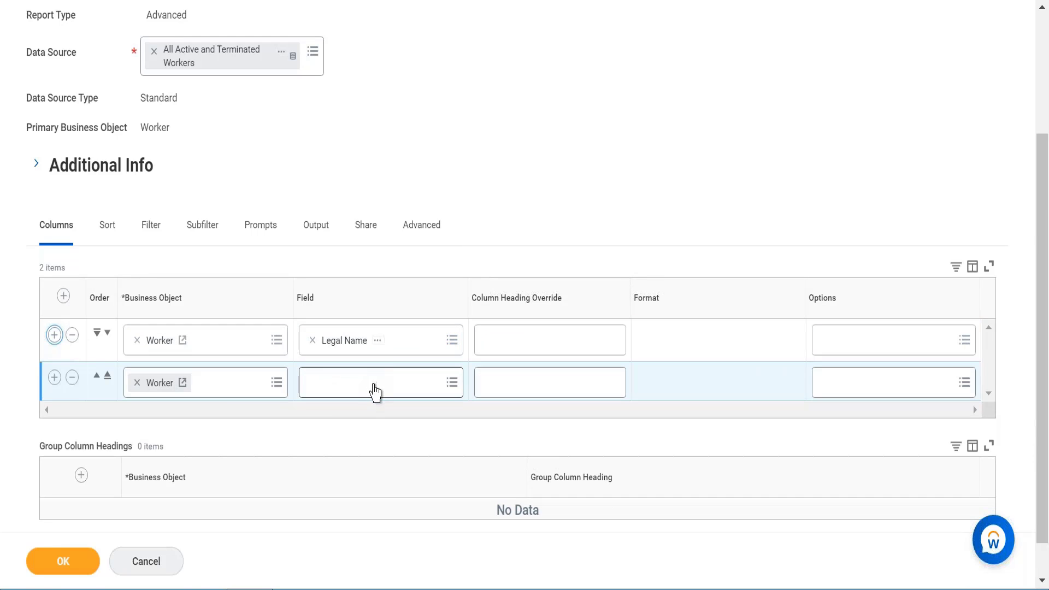
click(367, 388)
text(hire date)
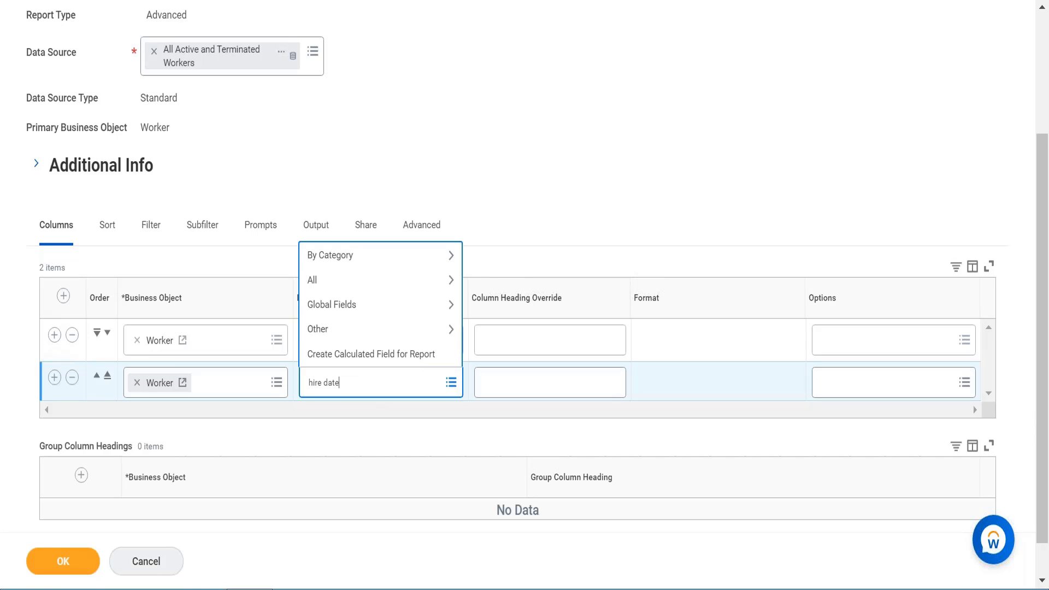
key(Return)
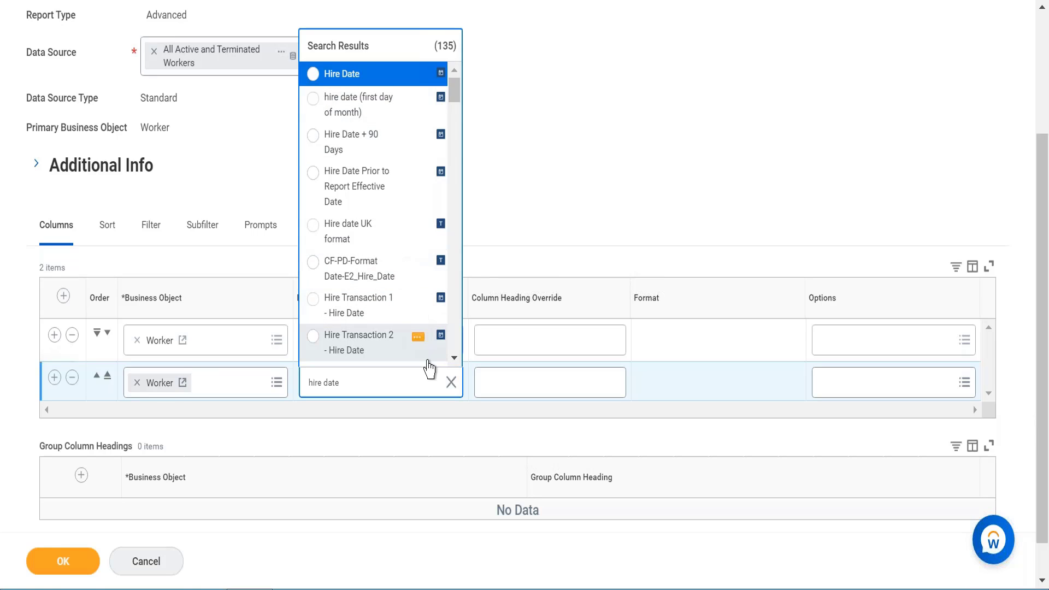
click(454, 358)
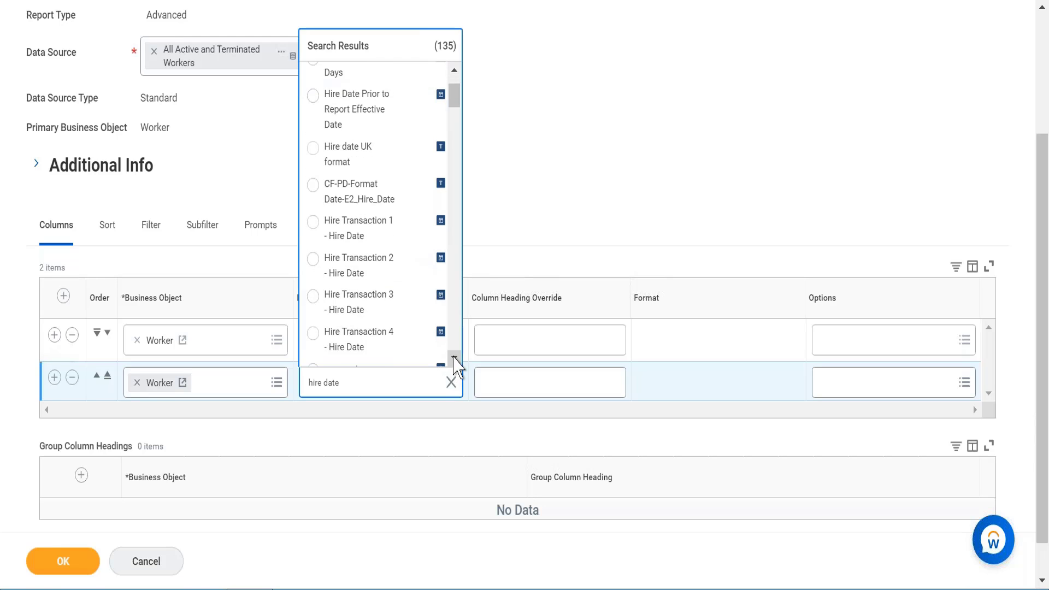
click(454, 358)
click(454, 358)
click(454, 358)
click(453, 358)
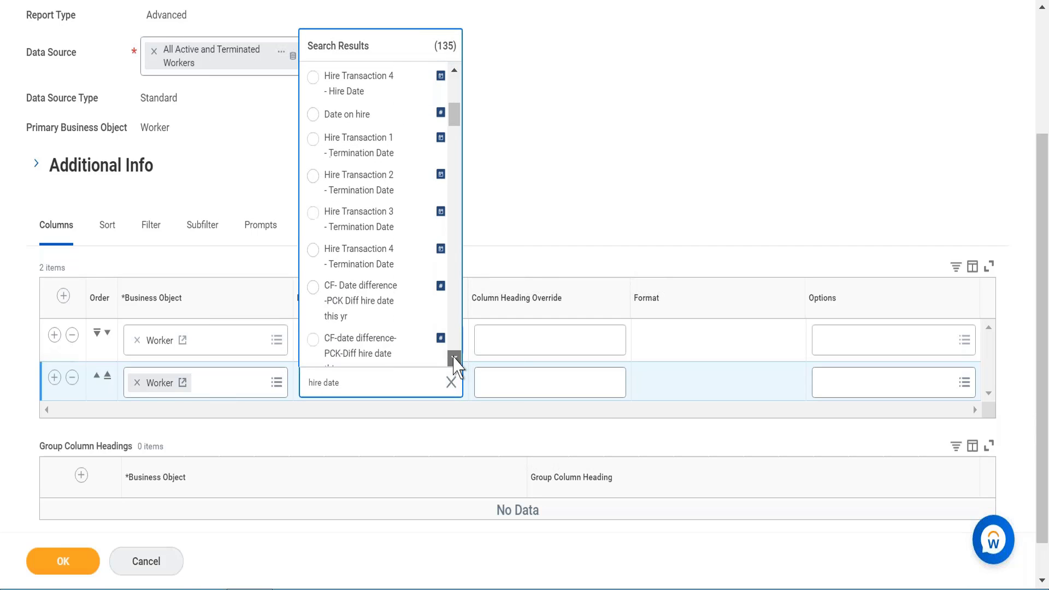
click(454, 358)
click(454, 357)
click(454, 358)
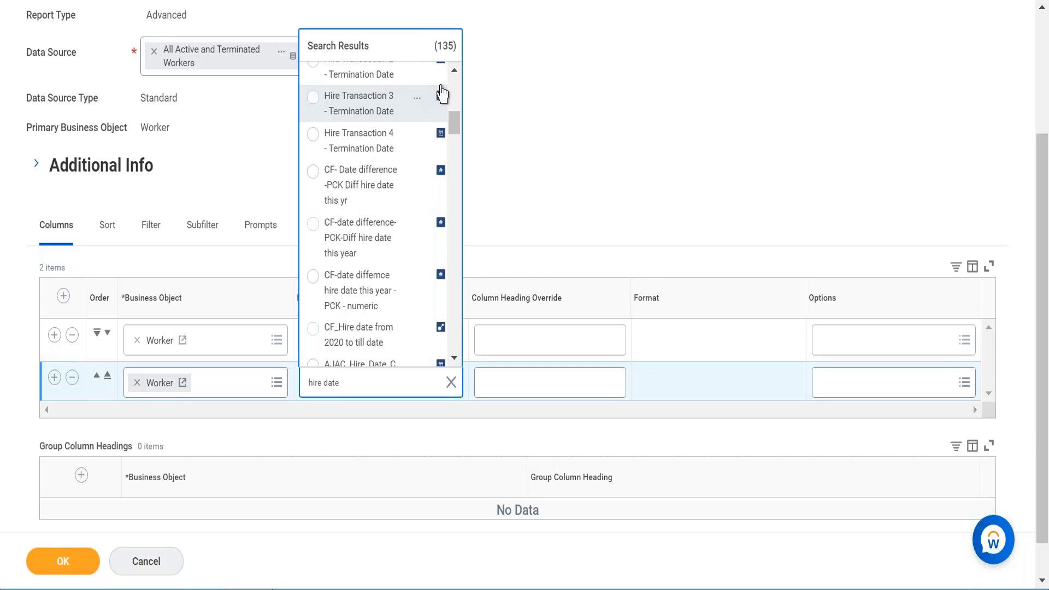
click(454, 70)
click(454, 69)
click(454, 70)
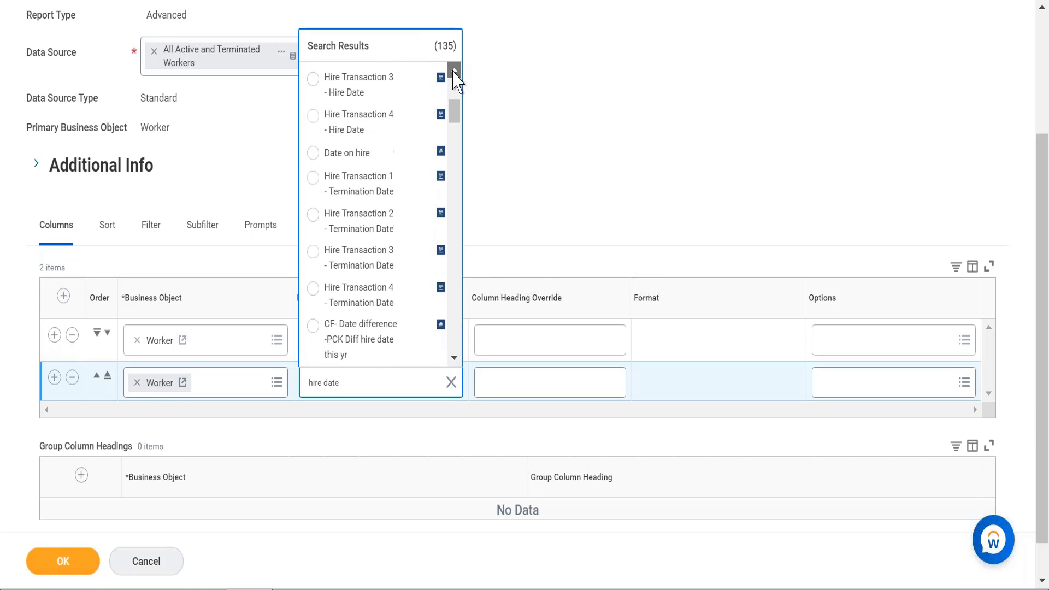
click(454, 70)
click(454, 70)
click(454, 70)
click(454, 70)
click(454, 70)
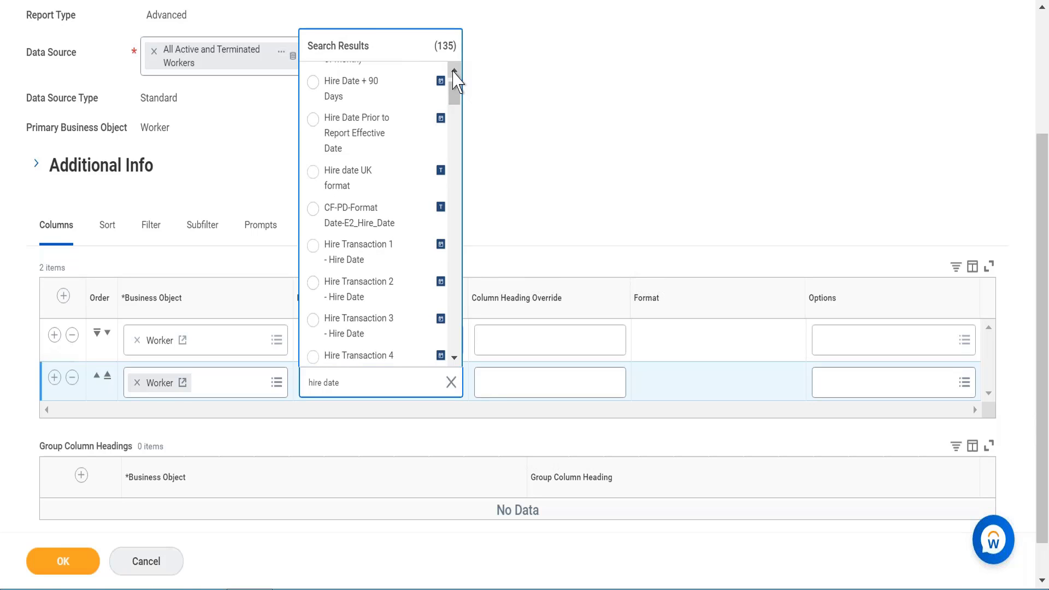
click(454, 70)
click(454, 70)
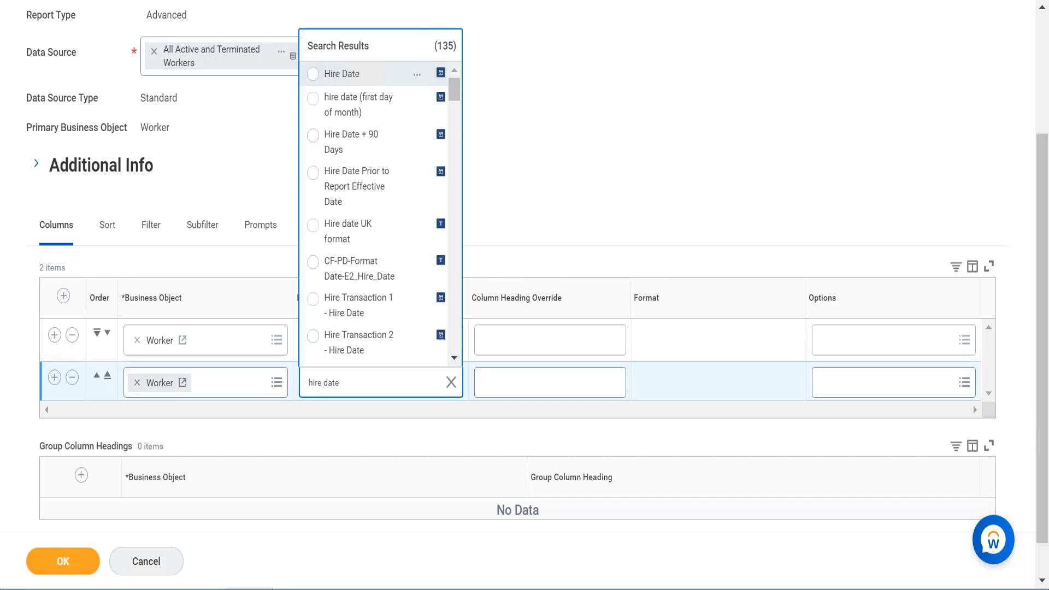
click(341, 74)
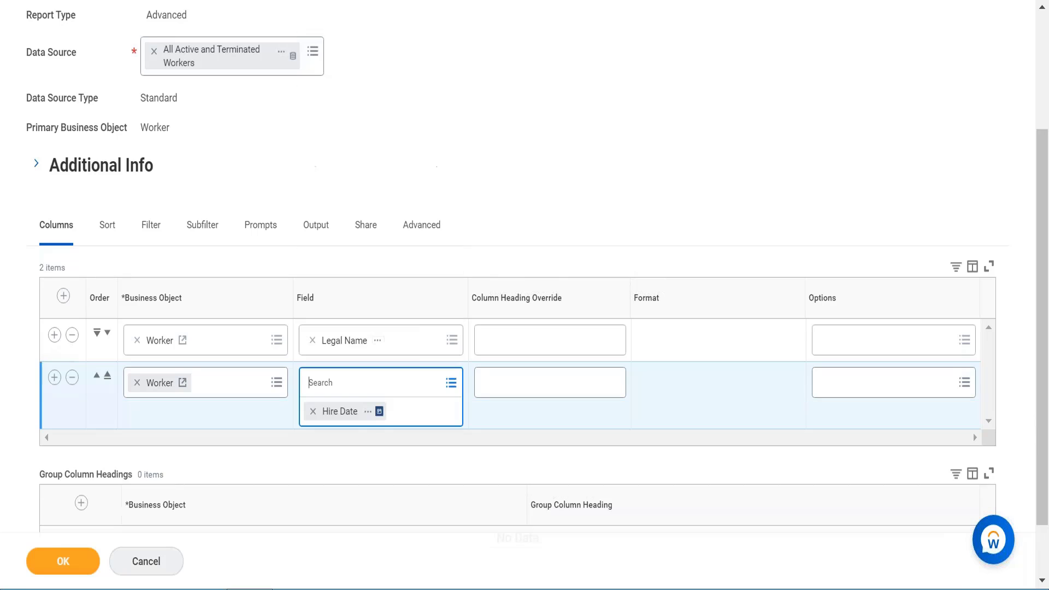
click(370, 412)
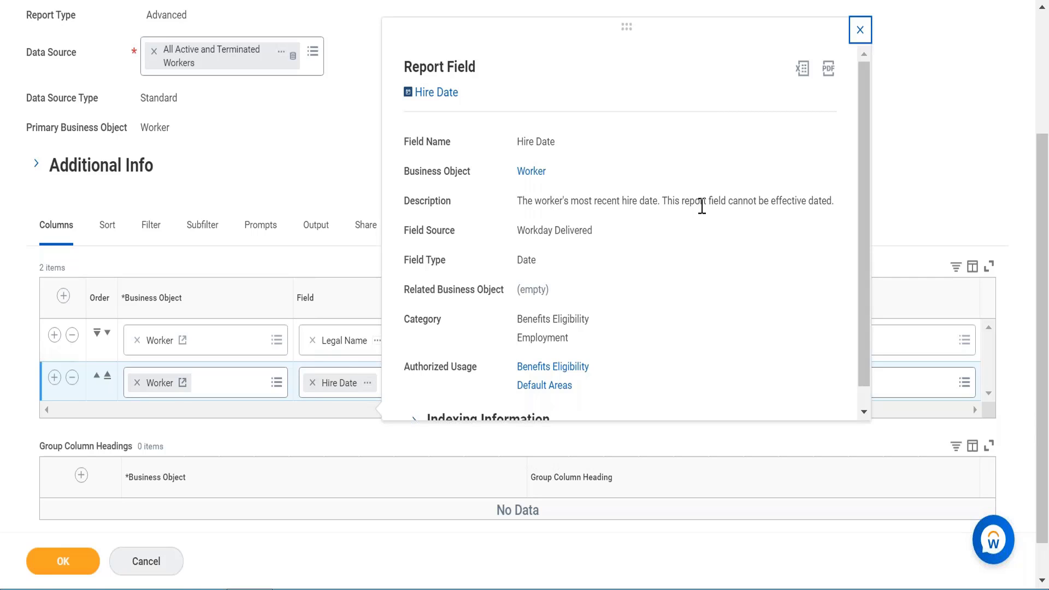
- Add a third column row, search for employee type and set its field to Employee Type after viewing its details
click(55, 378)
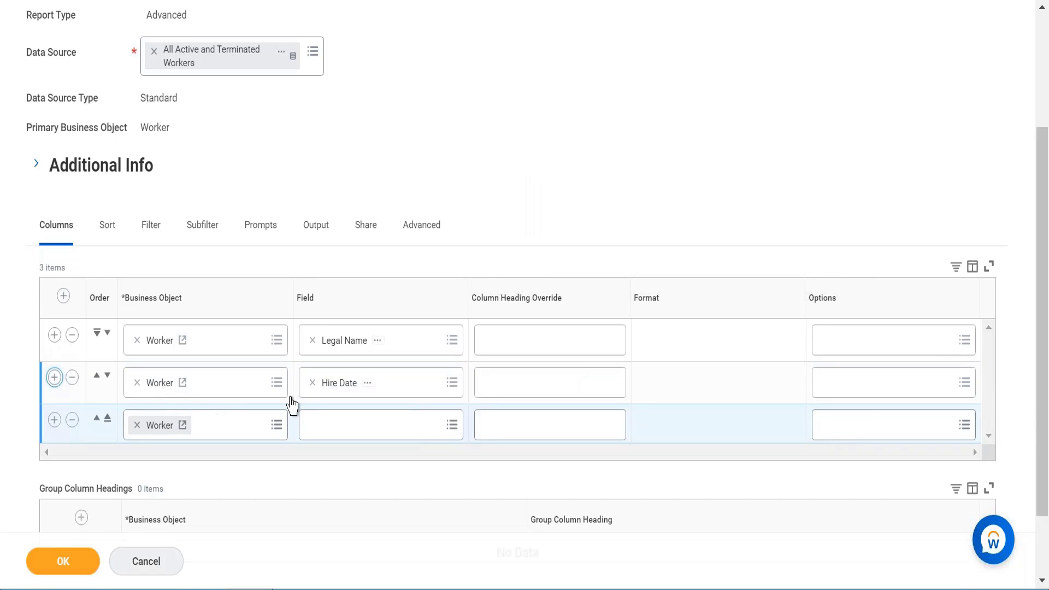
click(325, 429)
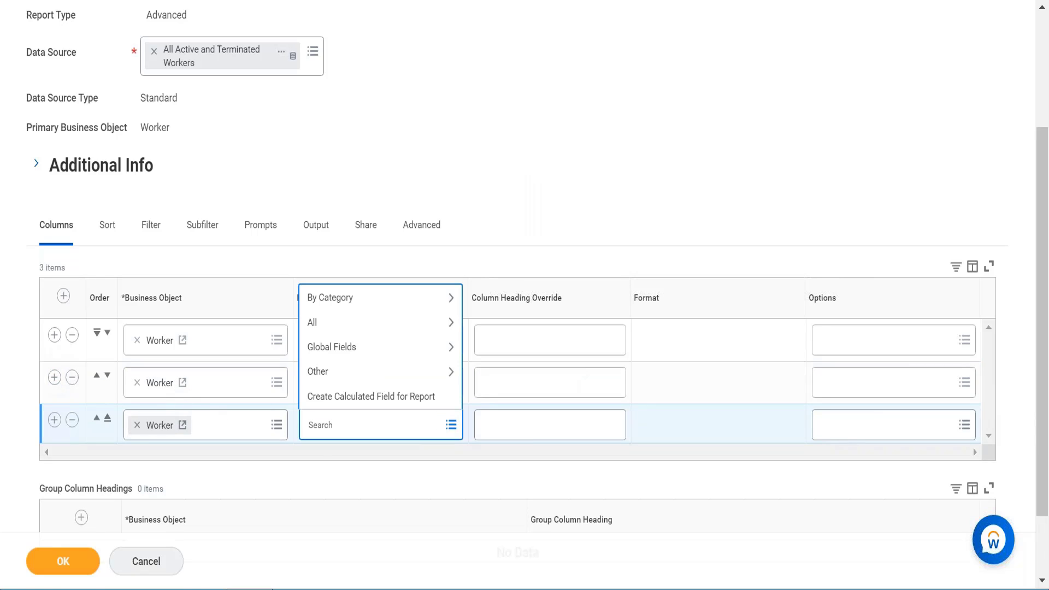
text(employee type)
key(Return)
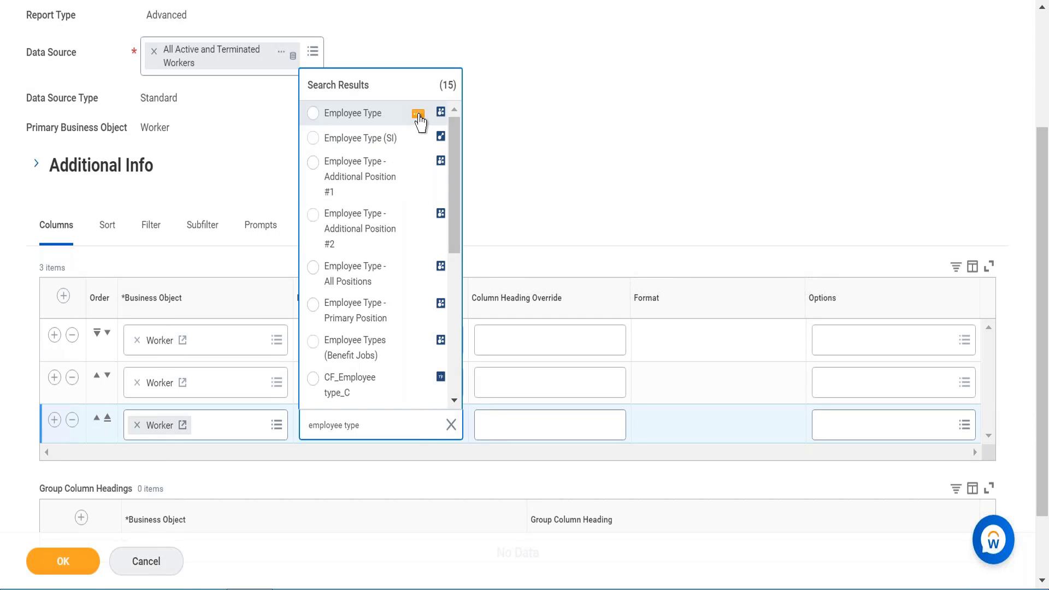
click(418, 115)
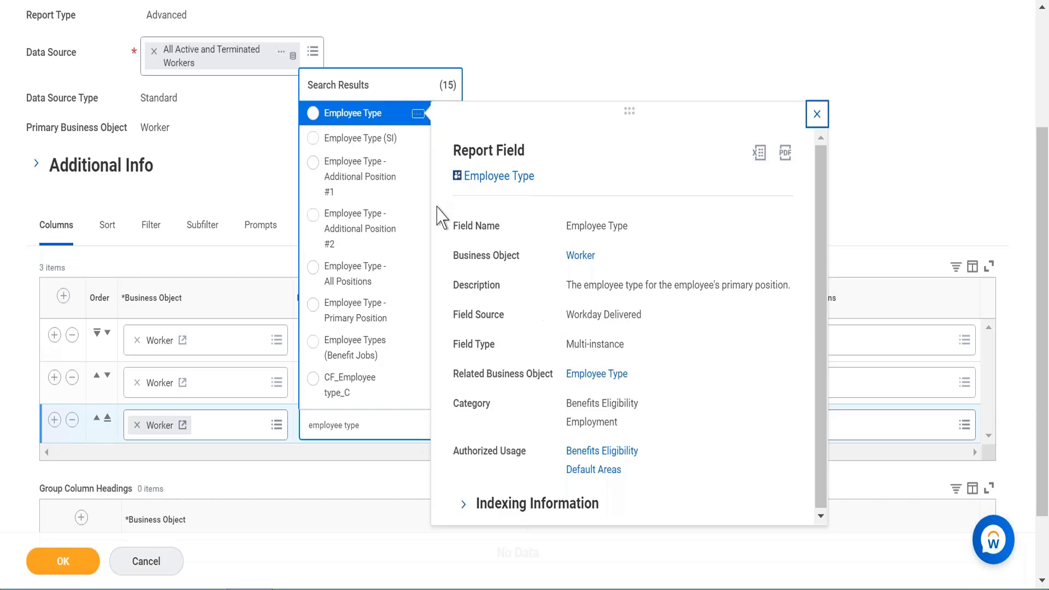
click(343, 114)
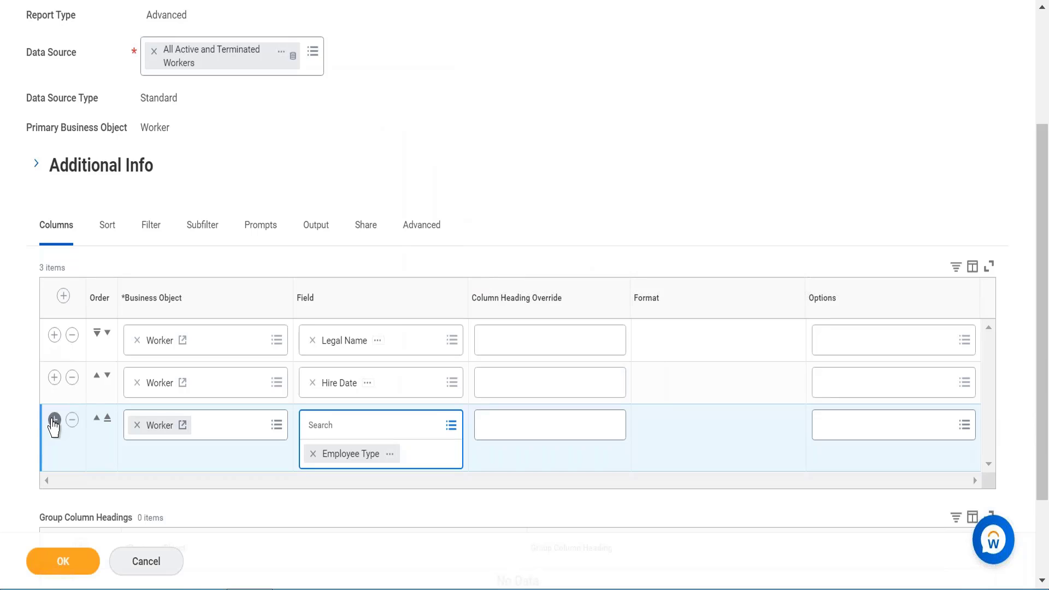
- Add a fourth column row, search for location country and set its field to Location Address - Country
click(54, 421)
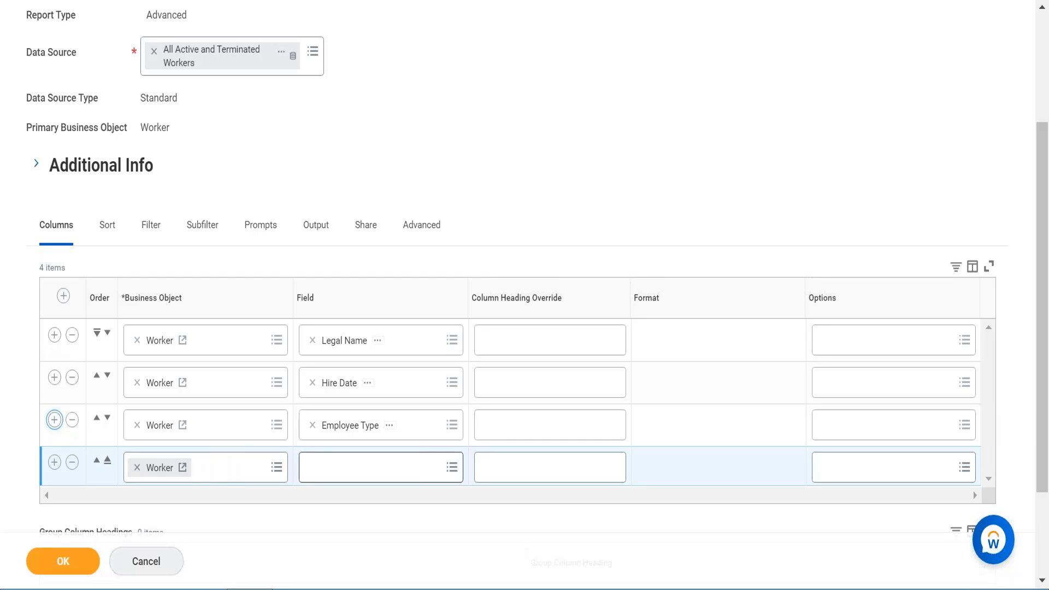
click(358, 478)
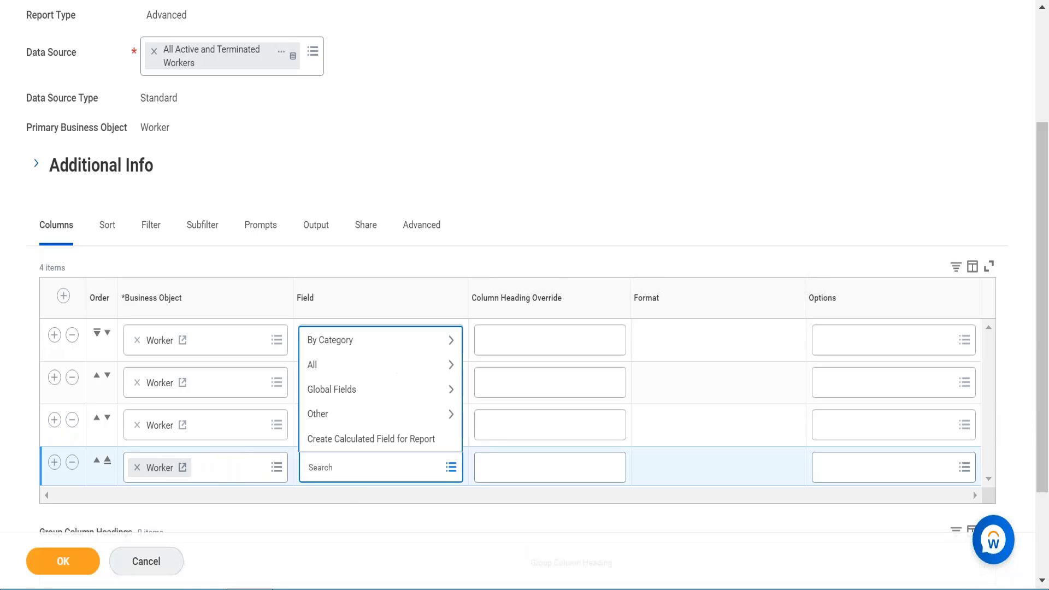
text(location country)
key(Return)
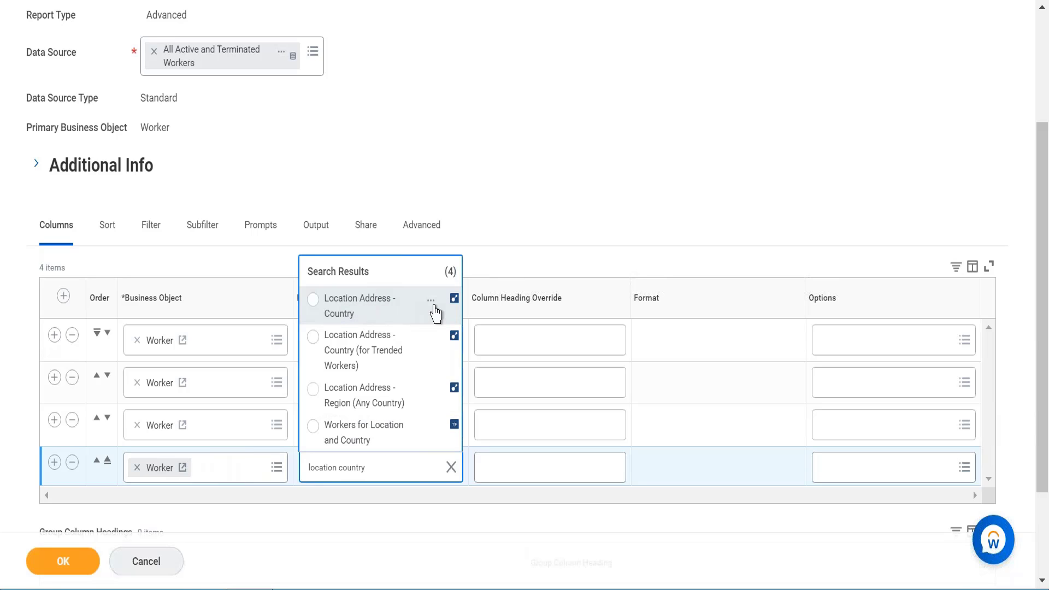
click(431, 301)
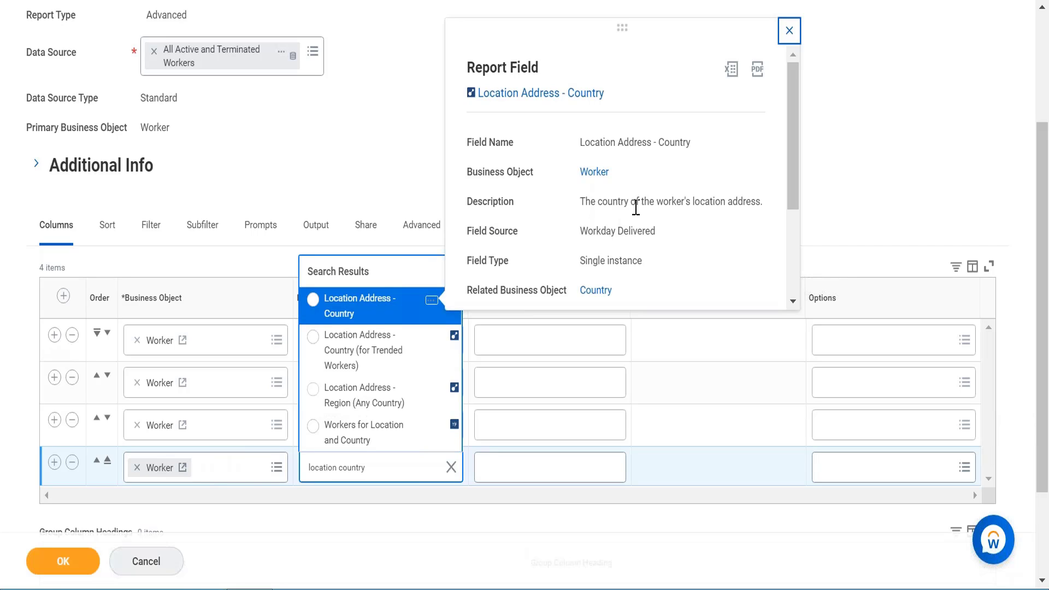
click(366, 317)
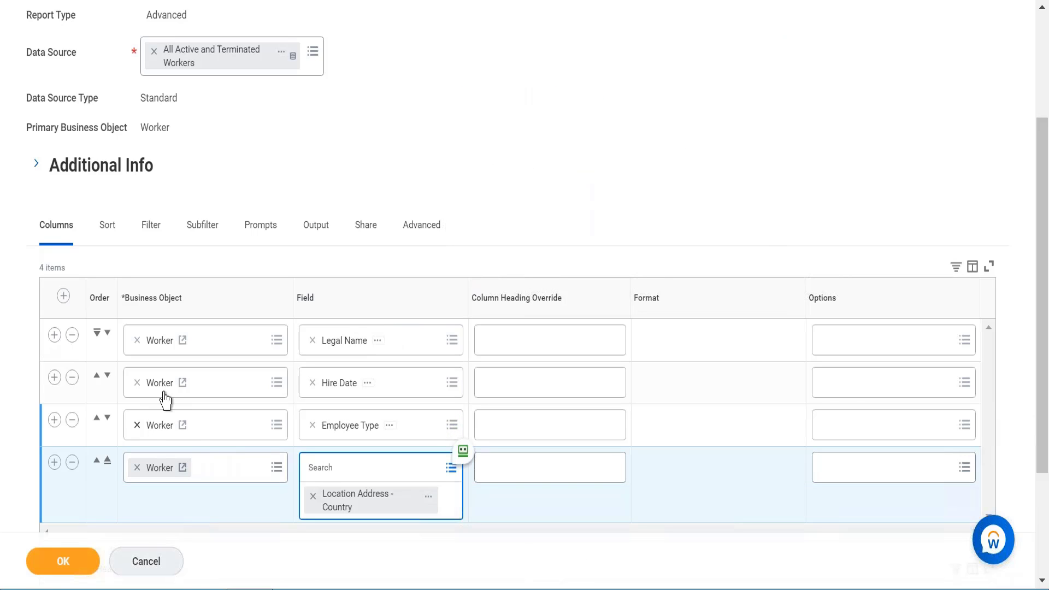
- Add a fifth column row, search for supervisory and set its field to Supervisory Organization
click(54, 462)
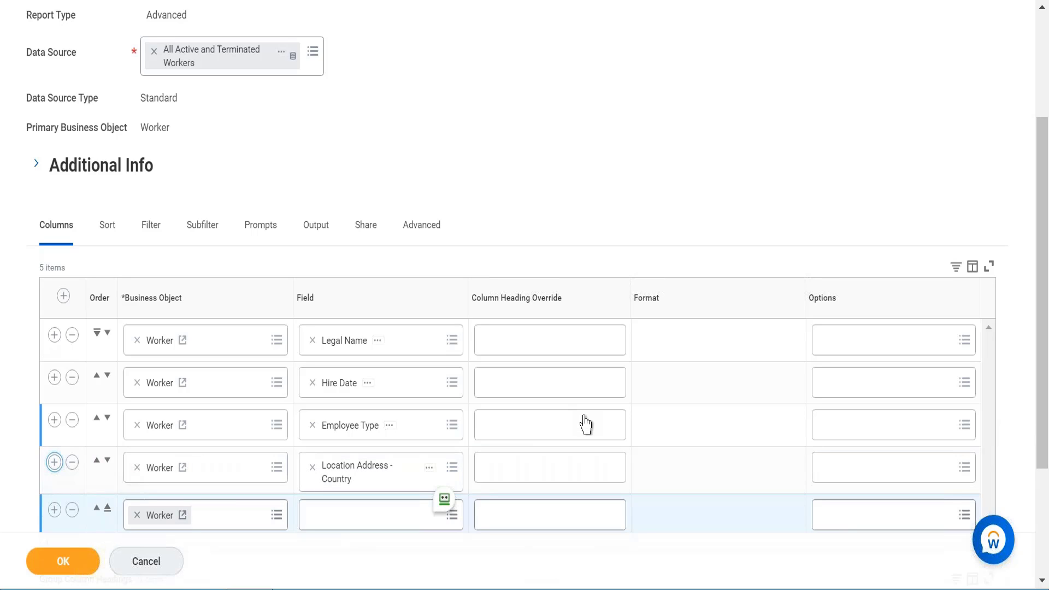
click(385, 516)
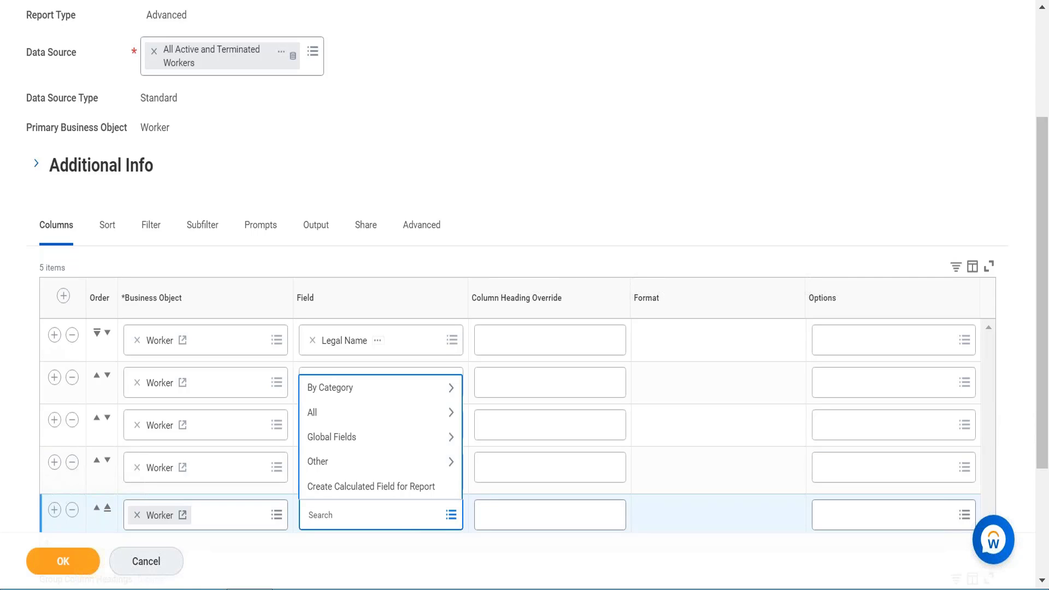
text(supervisory)
key(Return)
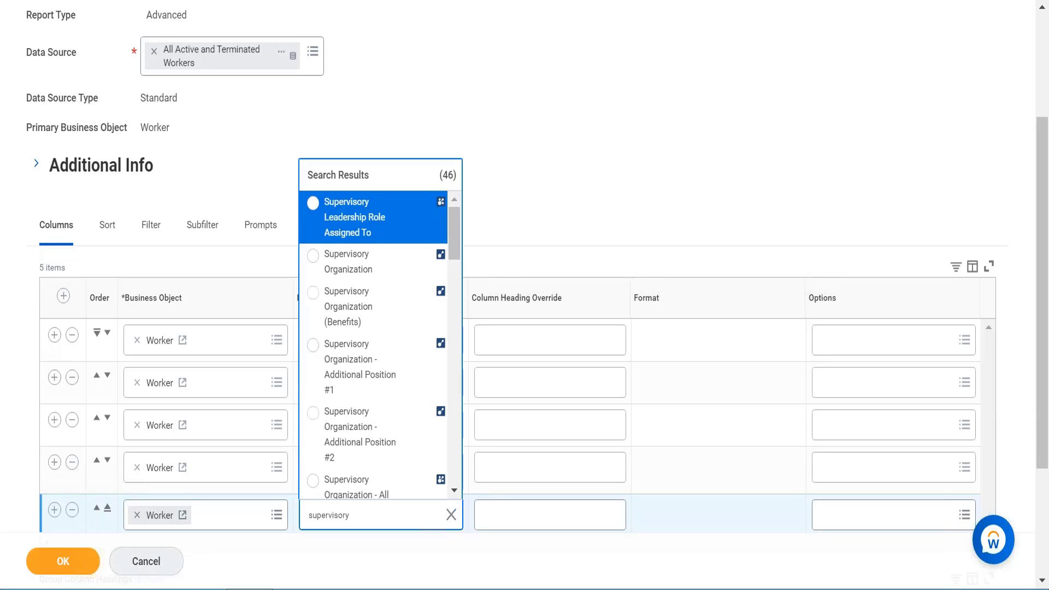
click(374, 268)
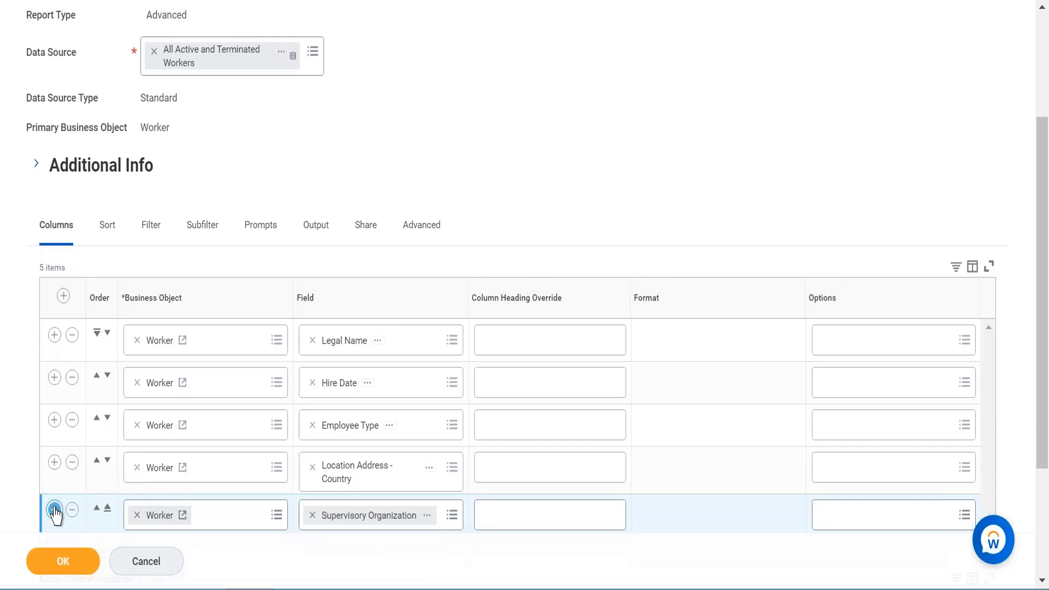
- Add a sixth column row, search for cost center, set its field to Cost Center and confirm the report definition
click(55, 510)
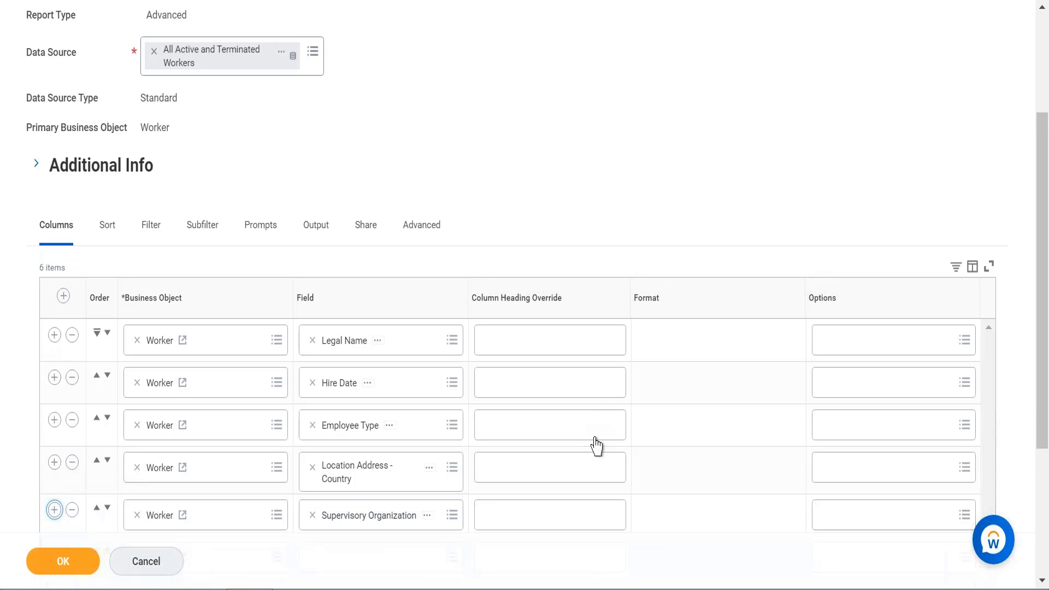
scroll(596, 446, down, 3)
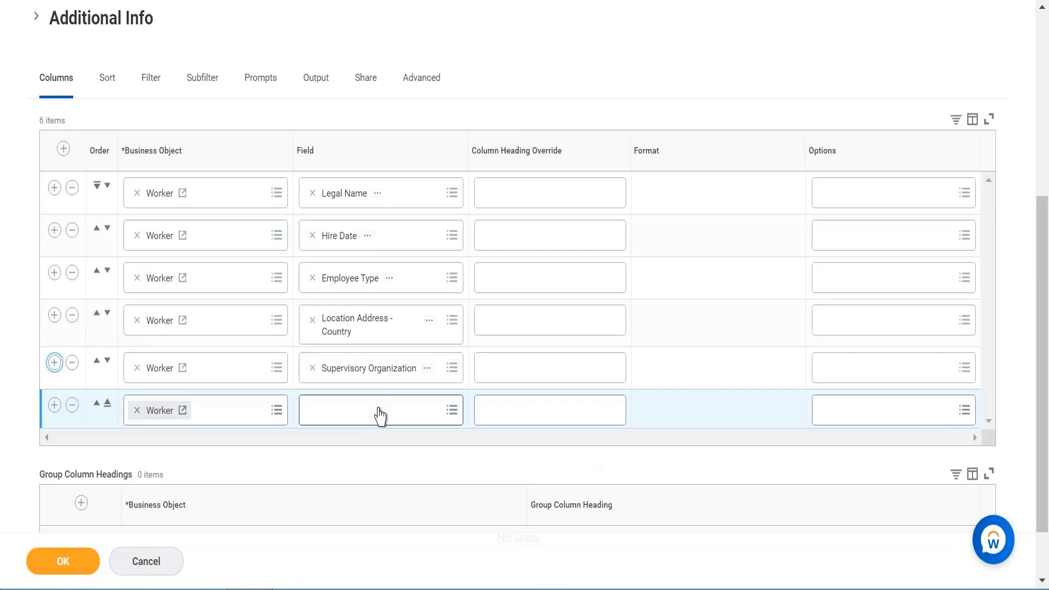
click(379, 417)
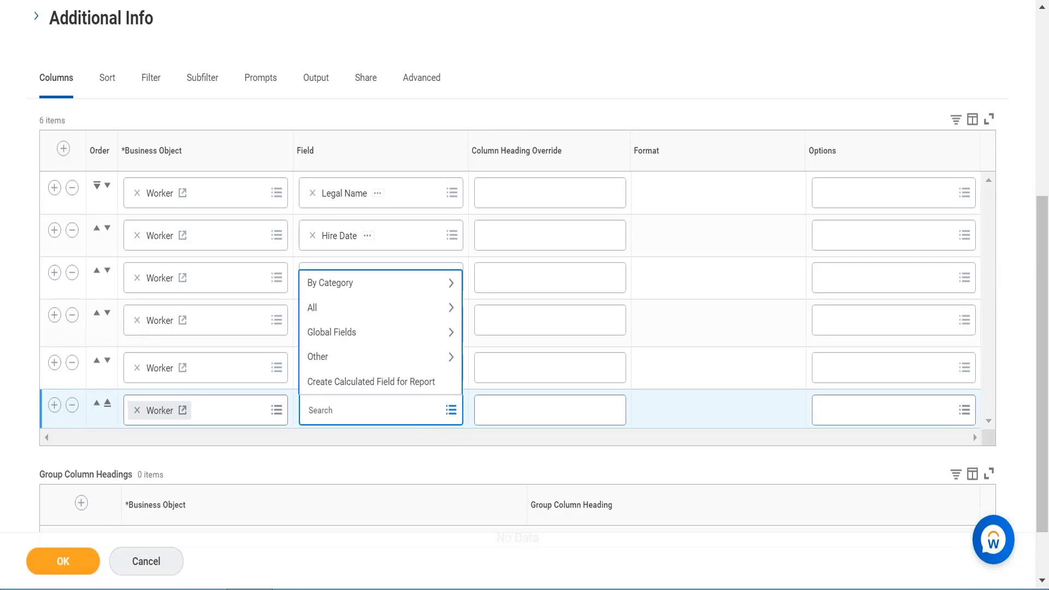
text(cost center)
key(Return)
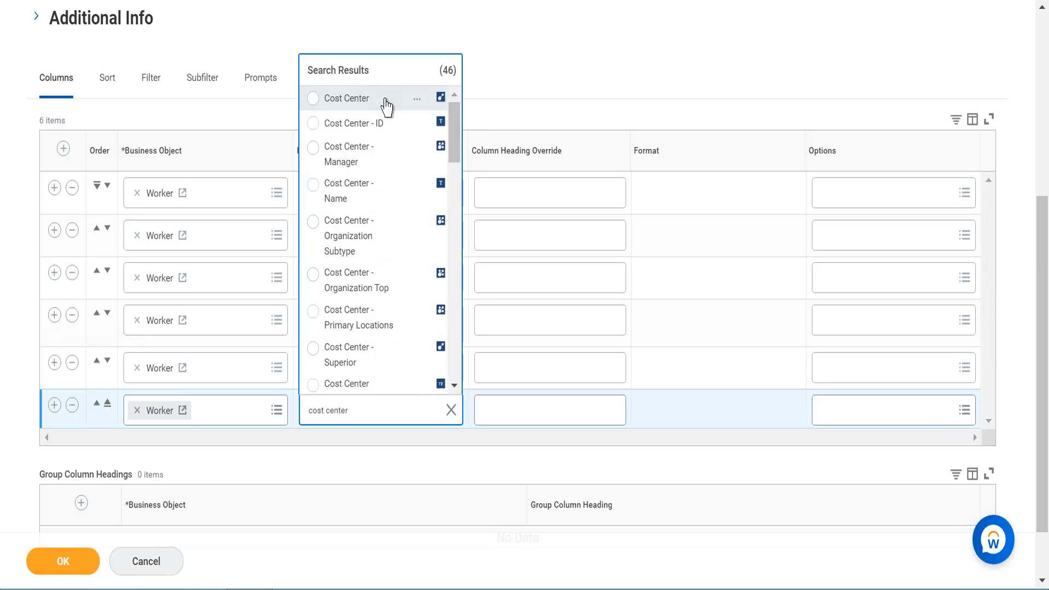
click(386, 105)
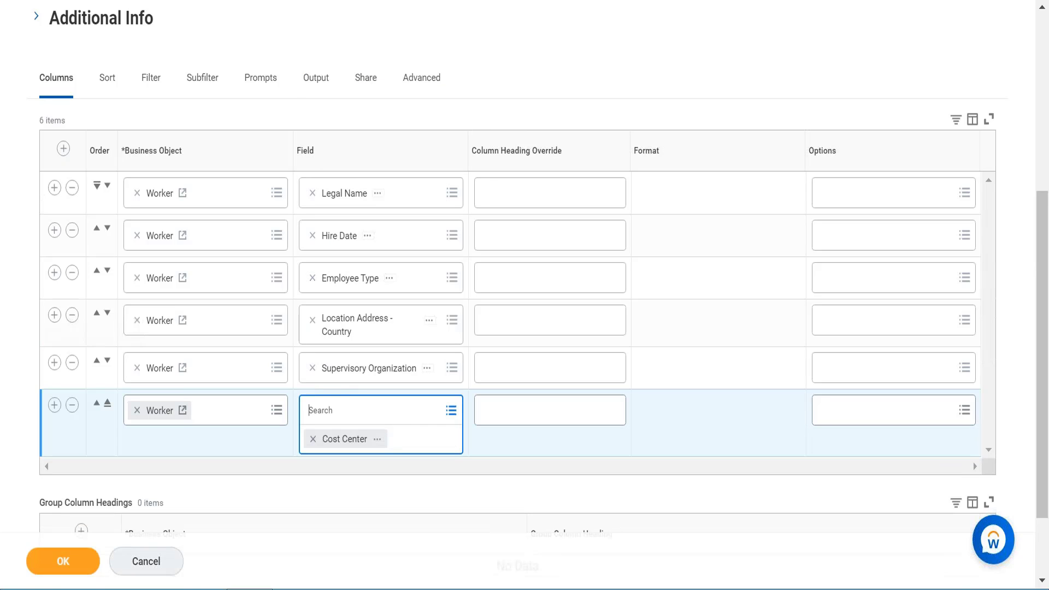
click(62, 568)
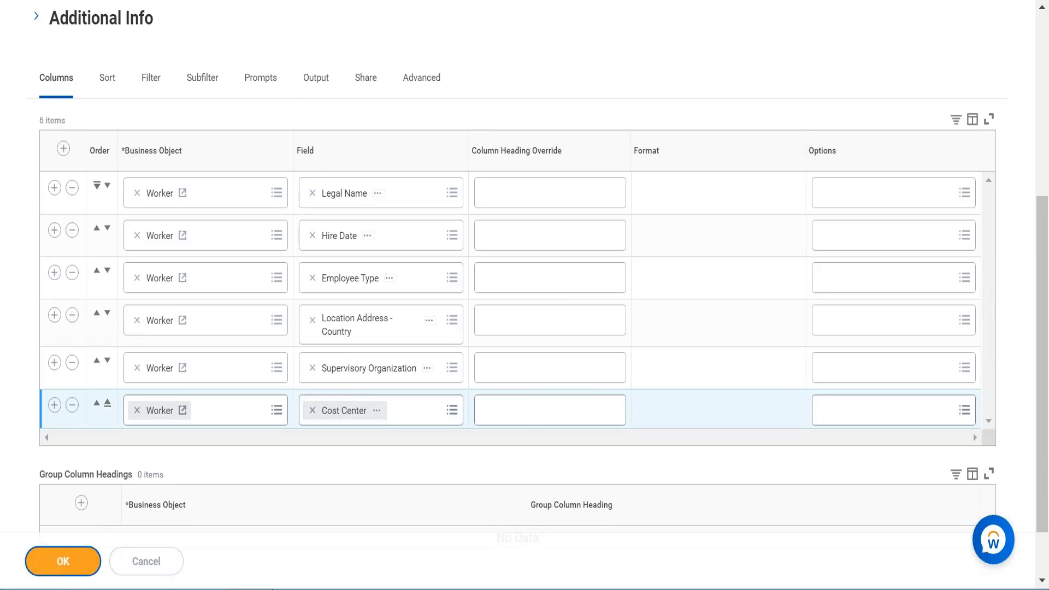
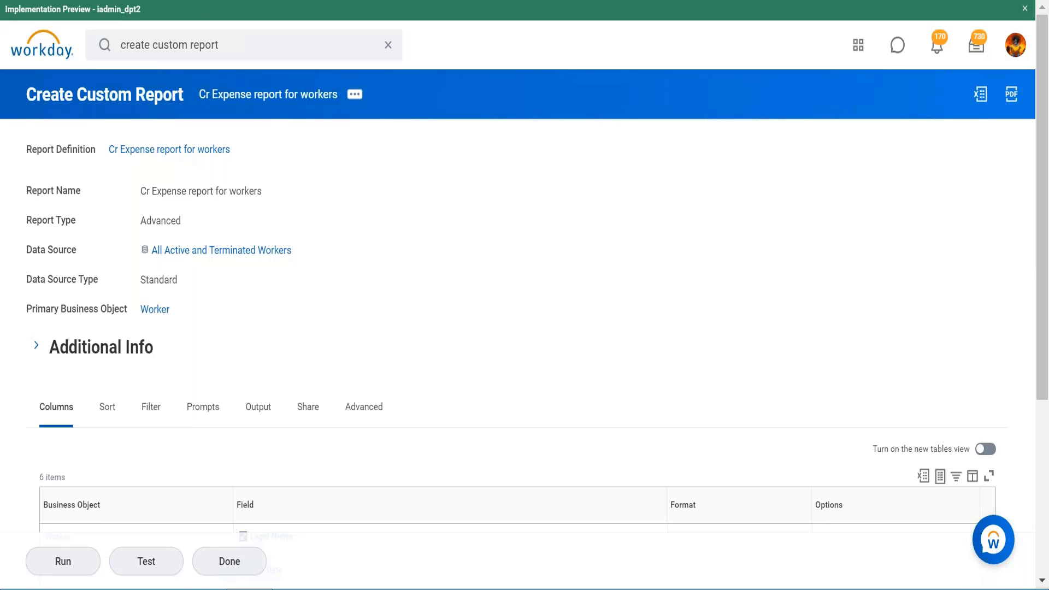
- Duplicate the browser tab containing the custom report definition
scroll(297, 304, down, 5)
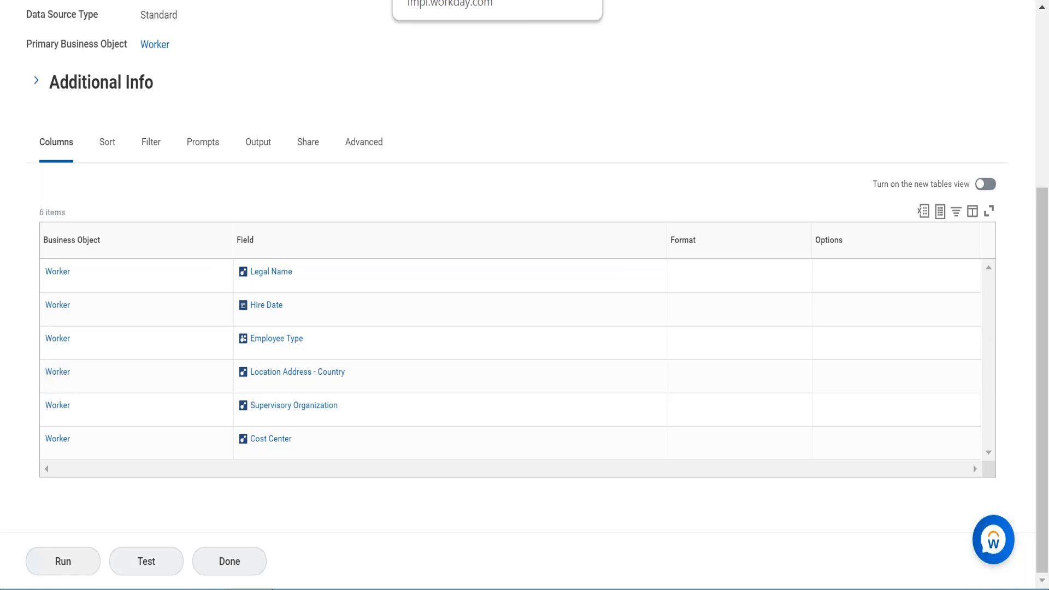
right_click(473, 1)
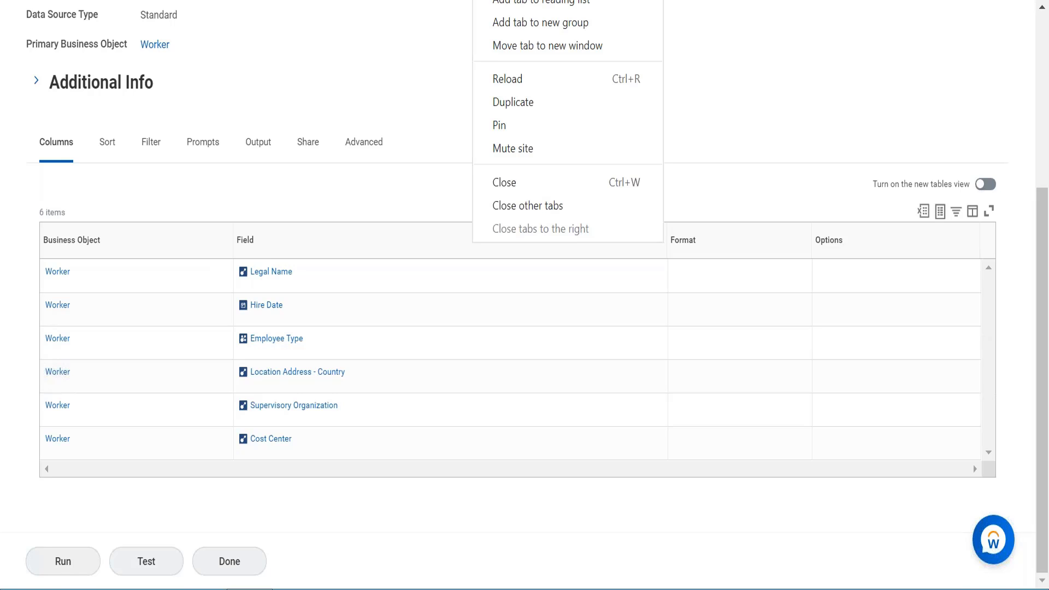
click(513, 102)
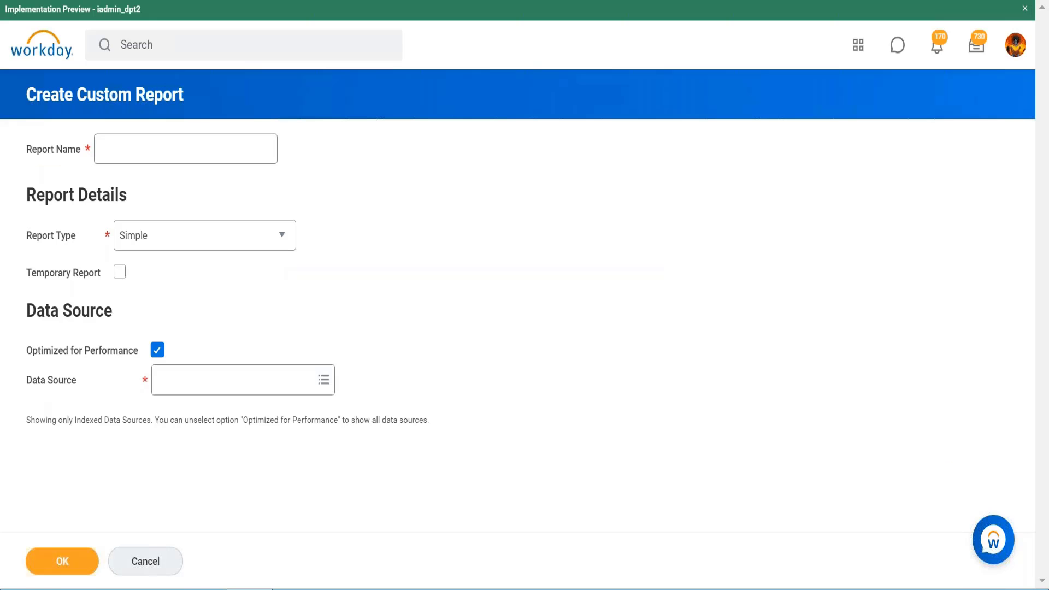
- Search for business object and open the Business Object Details task
click(227, 47)
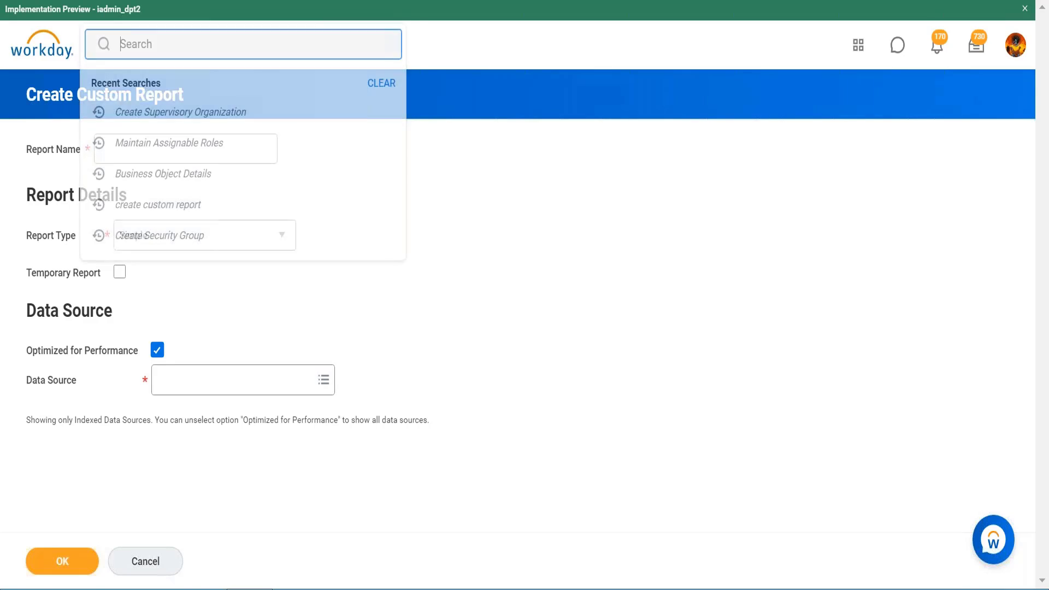
text(business )
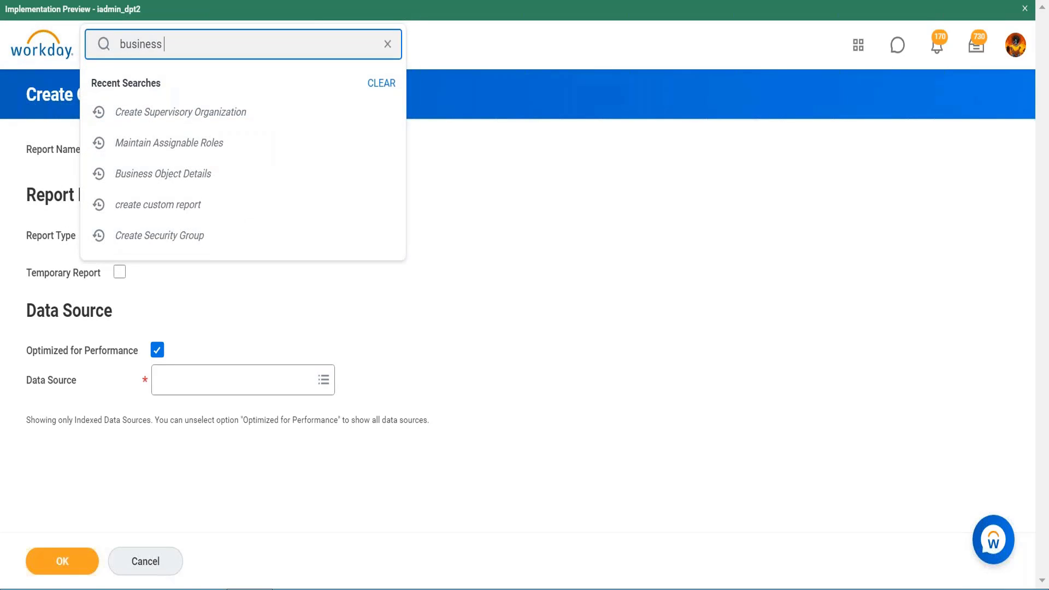
text(object)
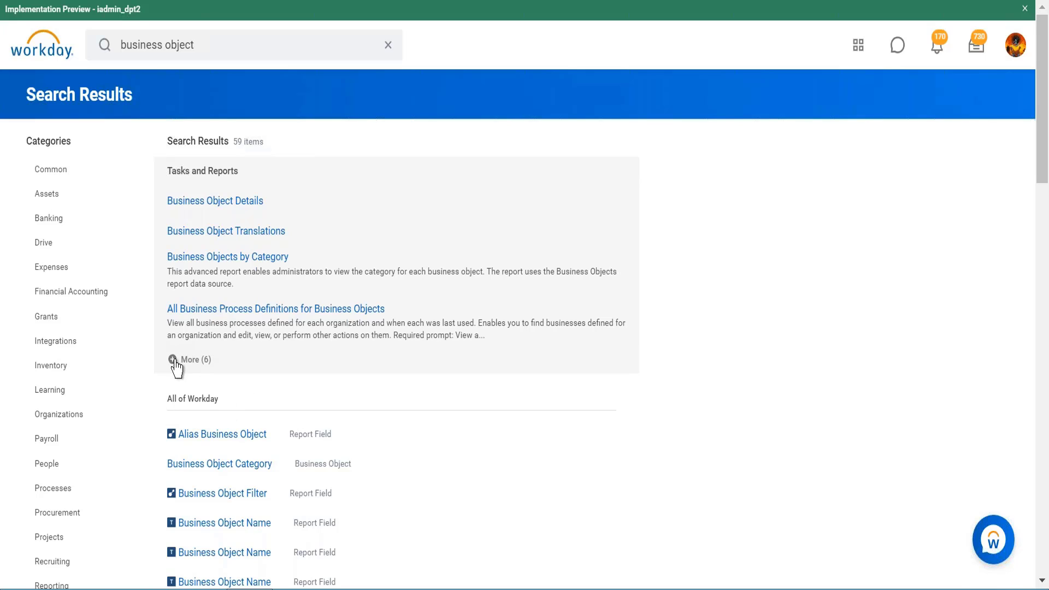
click(240, 212)
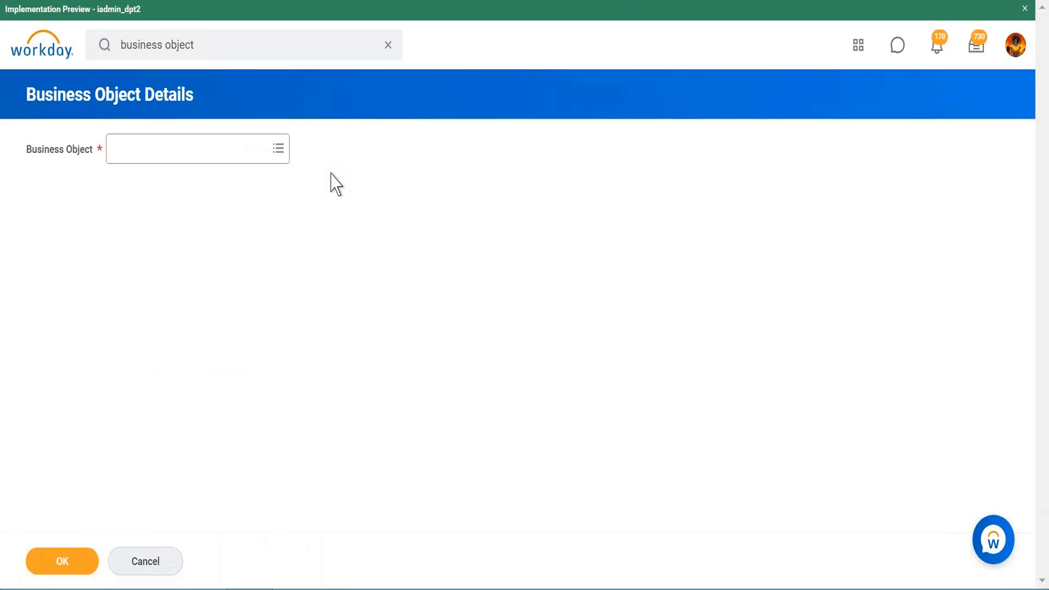
- Run Business Object Details for the Worker business object
click(231, 157)
text(worker)
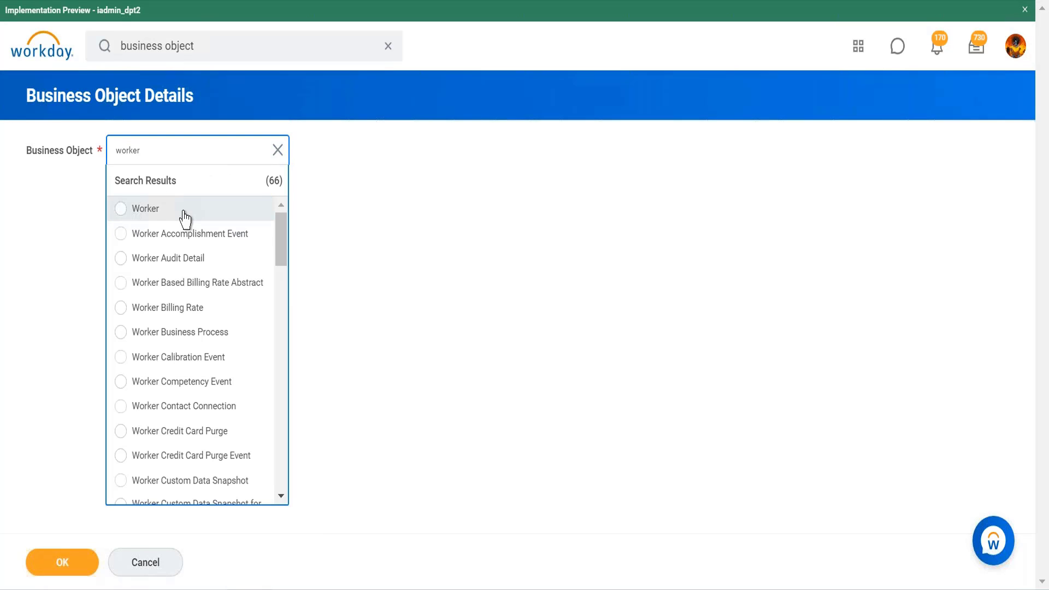
click(183, 218)
click(70, 565)
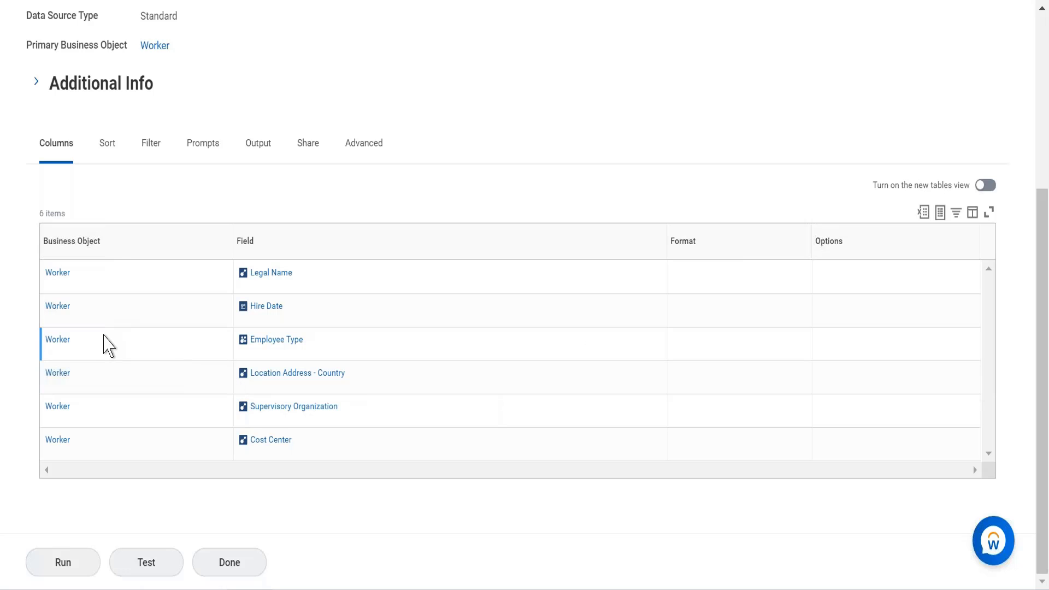
- Open Report Fields and Values for the Worker business object from a column row's related actions
click(80, 340)
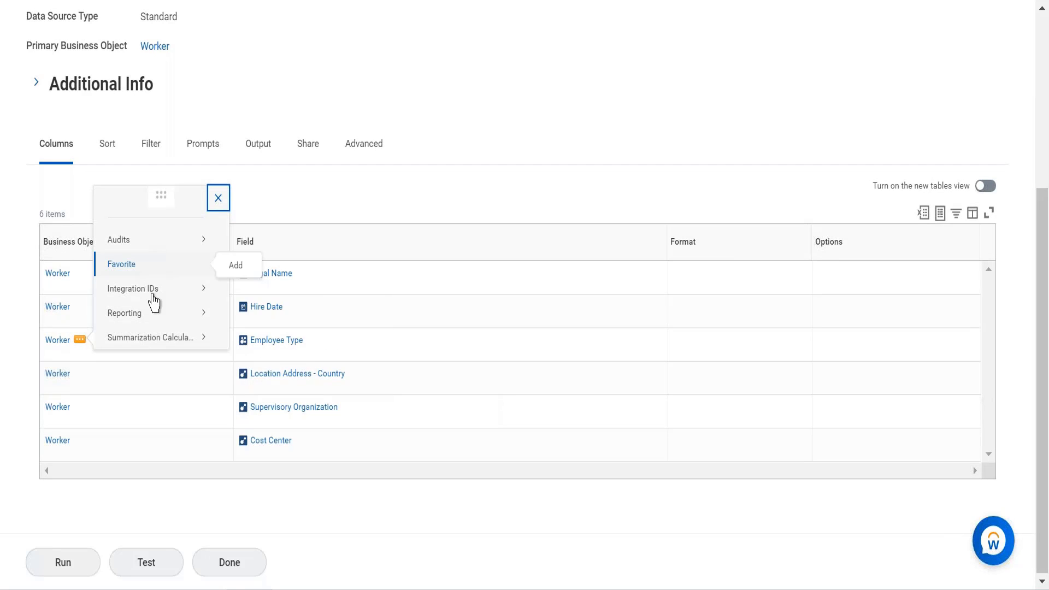
mouse_move(155, 338)
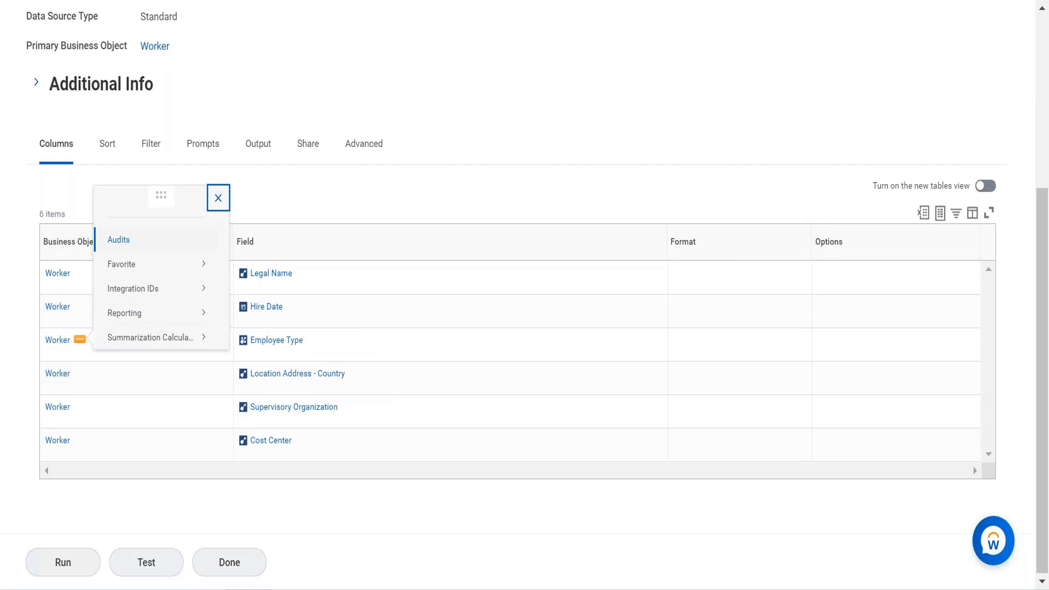
mouse_move(124, 240)
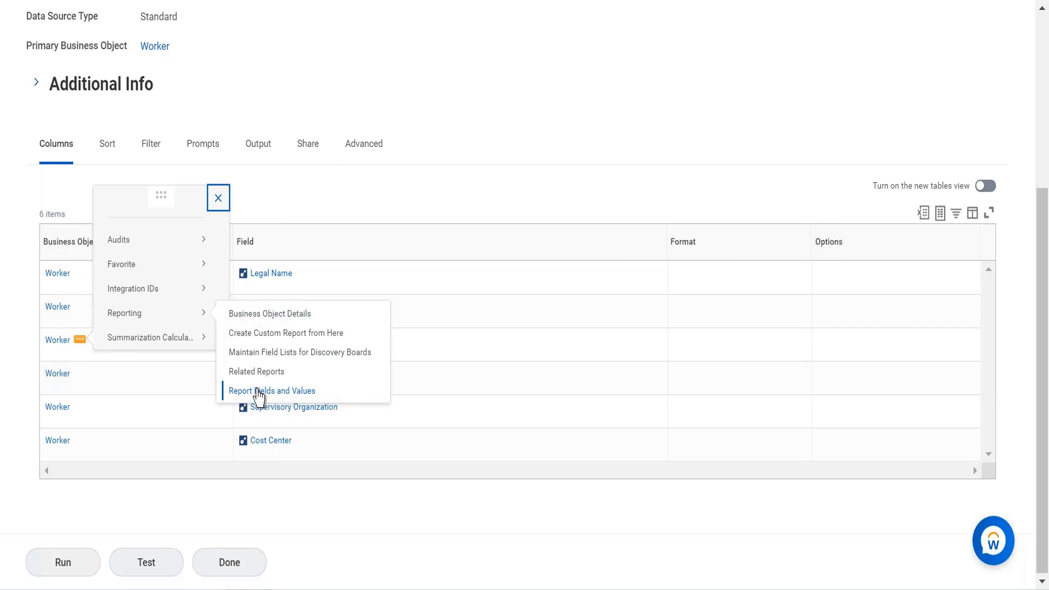
click(258, 392)
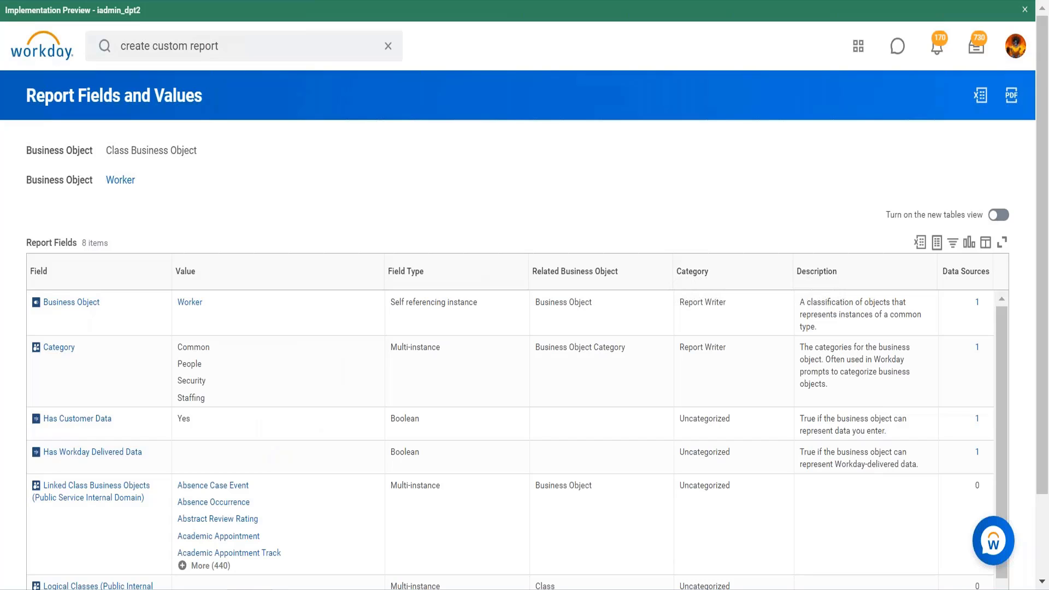
mouse_move(124, 189)
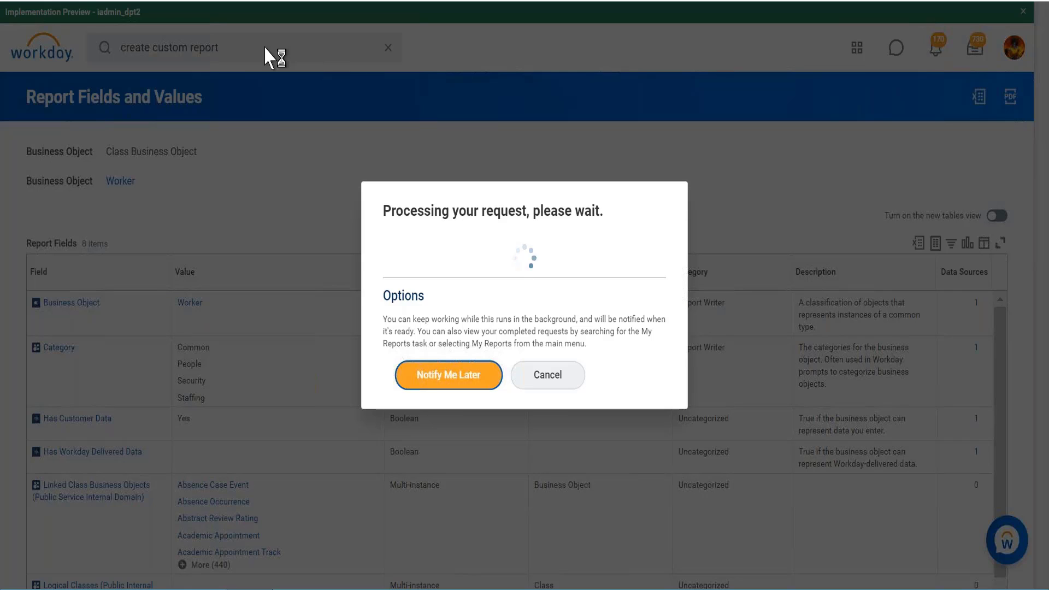
click(527, 384)
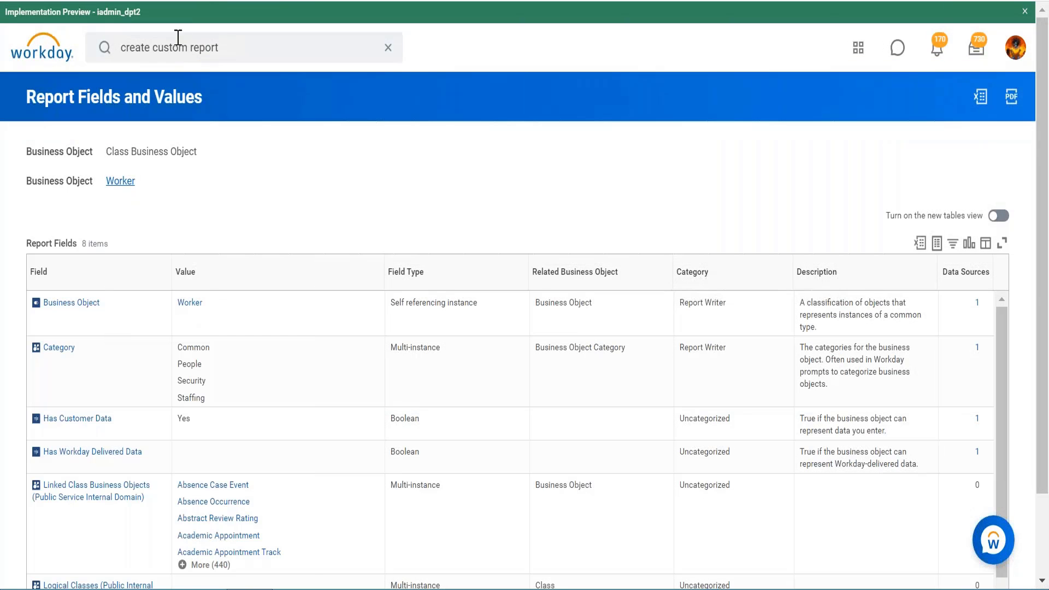
- Search Workday for CR expense to find the report definition
click(232, 44)
key(Return)
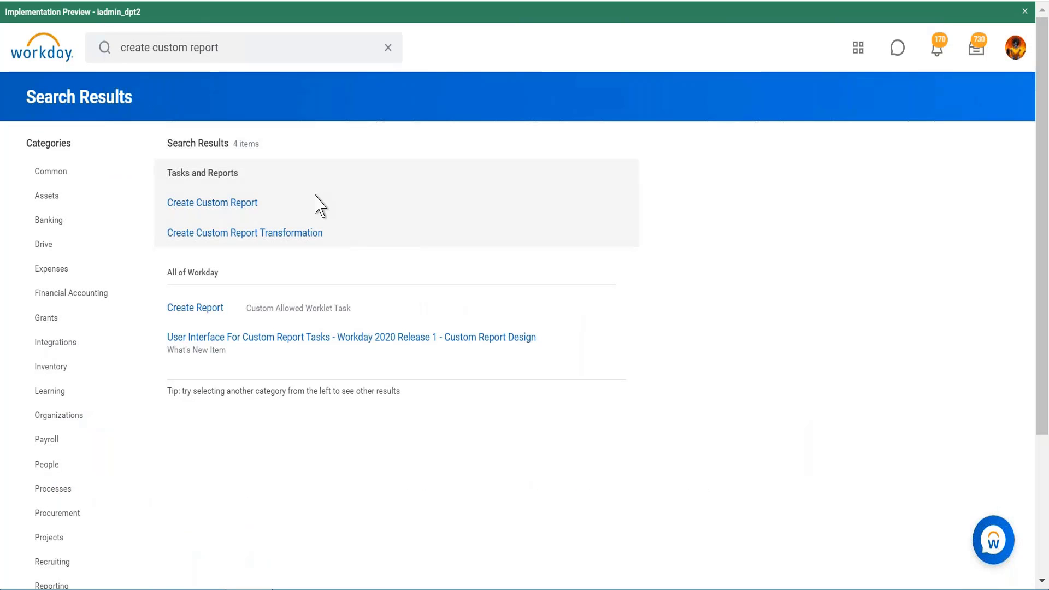
click(223, 45)
key(BackSpace)
key(BackSpace)
key(BackSpace)
key(BackSpace)
key(BackSpace)
key(BackSpace)
key(BackSpace)
key(BackSpace)
key(BackSpace)
key(BackSpace)
key(BackSpace)
key(BackSpace)
key(BackSpace)
key(BackSpace)
key(BackSpace)
key(BackSpace)
key(BackSpace)
key(BackSpace)
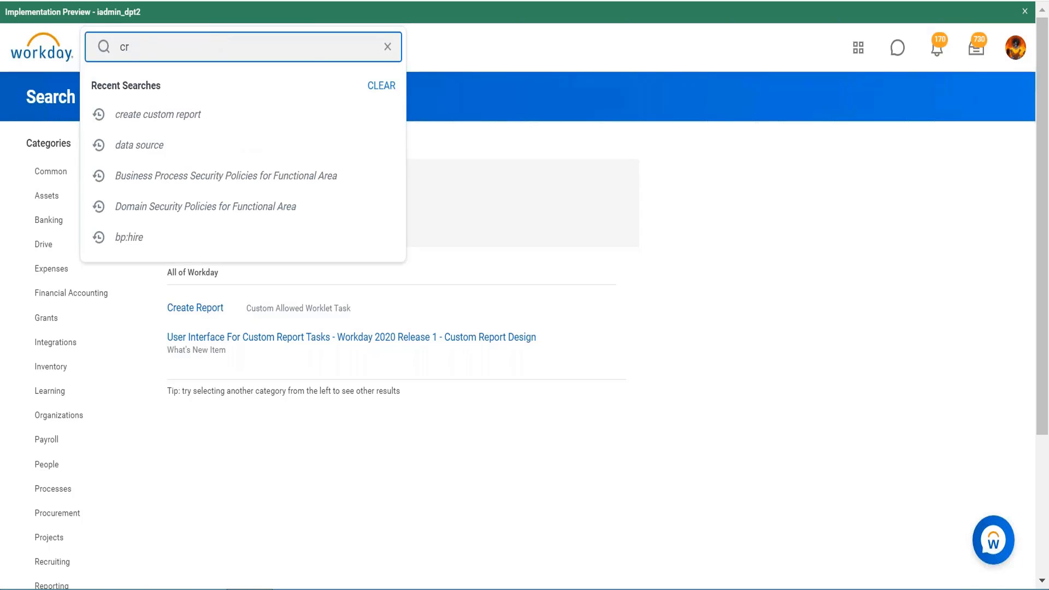
key(BackSpace)
key(BackSpace)
text(CR expense)
key(Return)
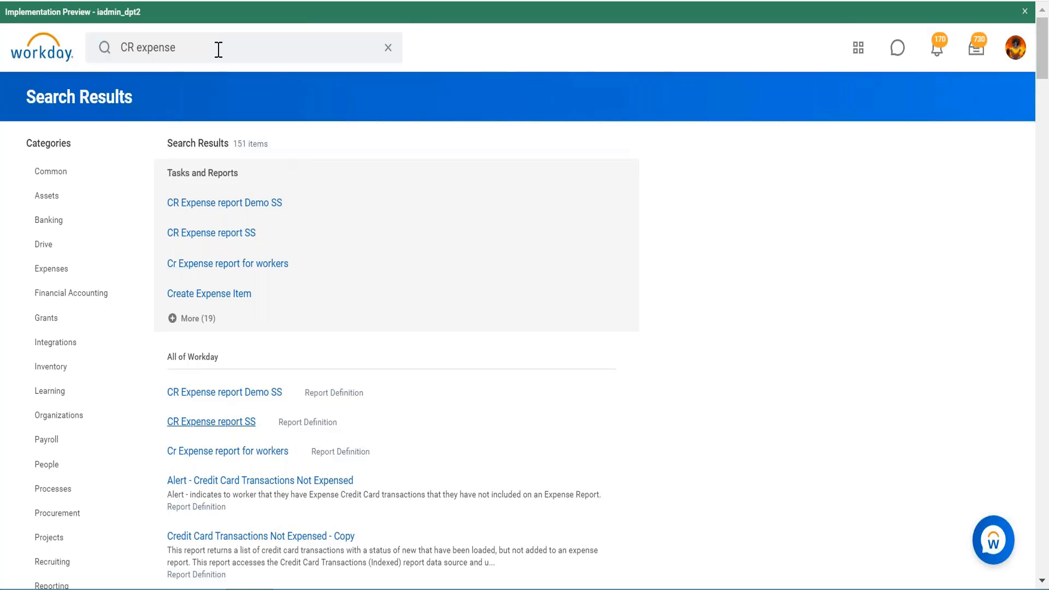
- Open the Cr Expense report for workers definition and start editing it
click(254, 422)
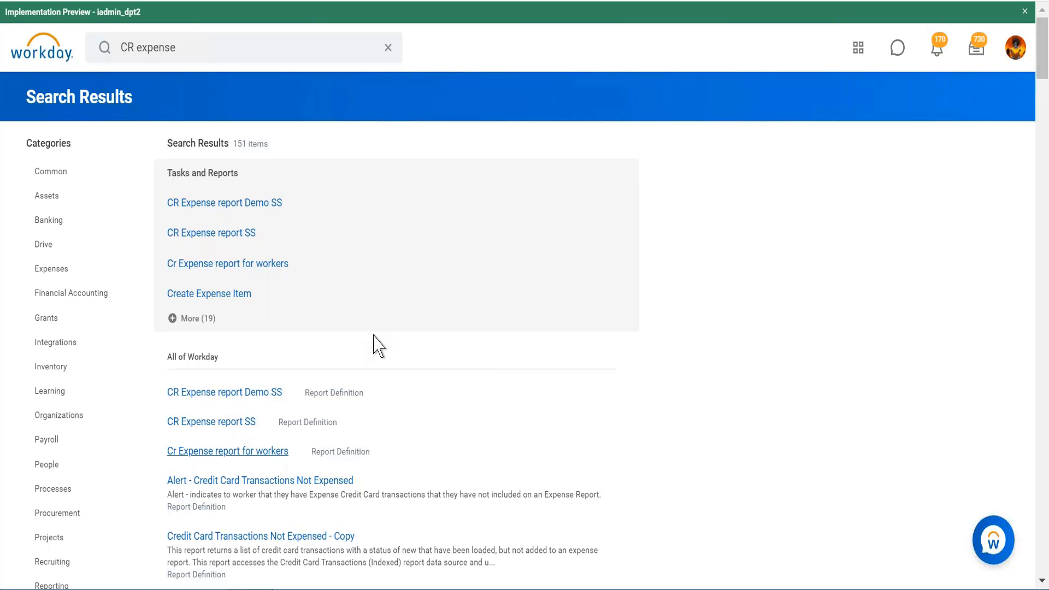
click(227, 451)
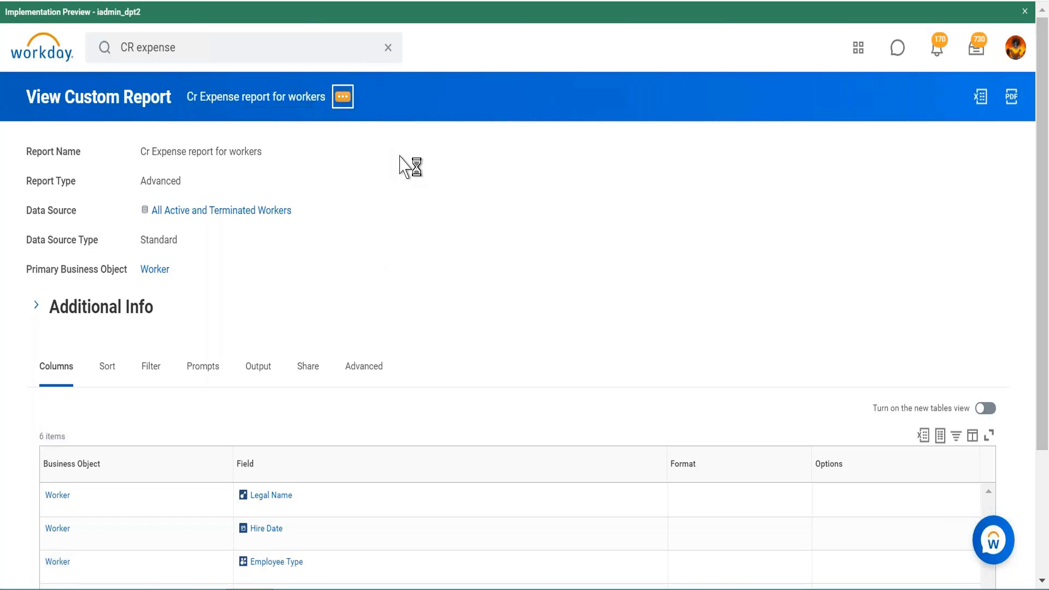
mouse_move(468, 158)
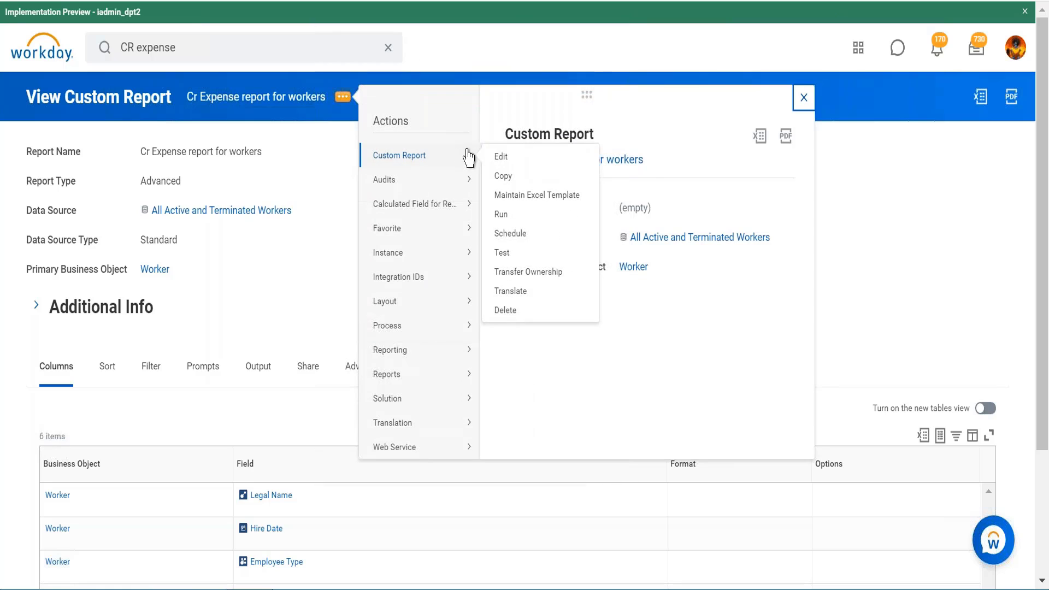
click(500, 158)
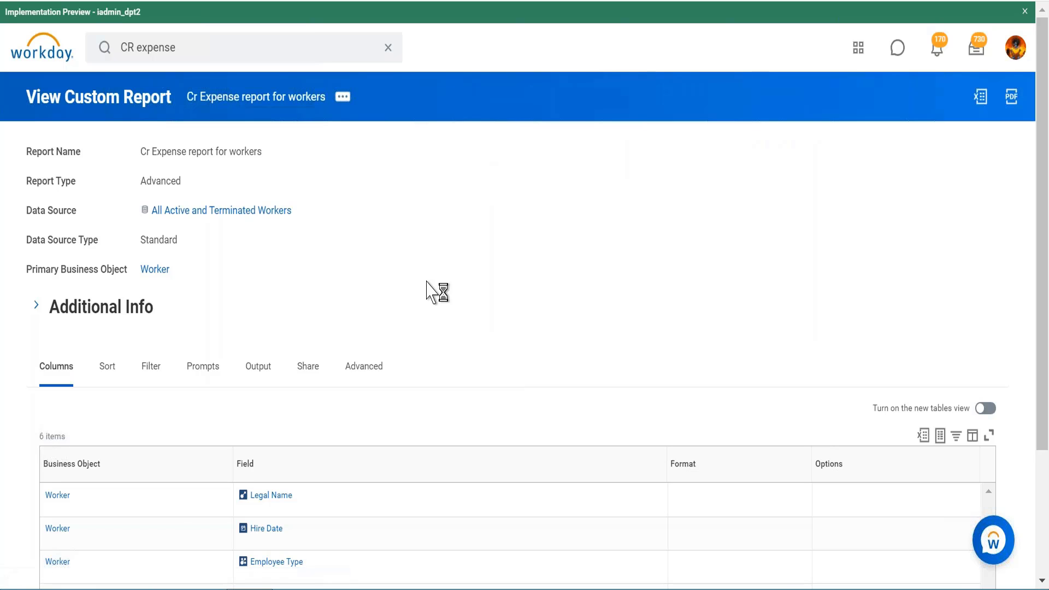
- Add a seventh column row after Cost Center and set its business object to Expense Reports - All Statuses
scroll(88, 338, down, 7)
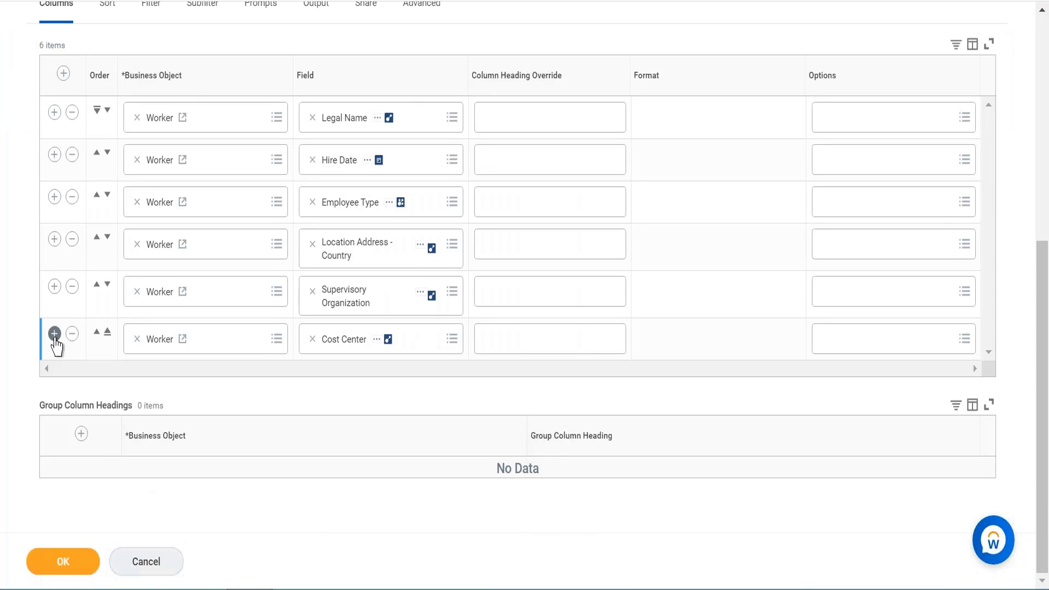
click(54, 334)
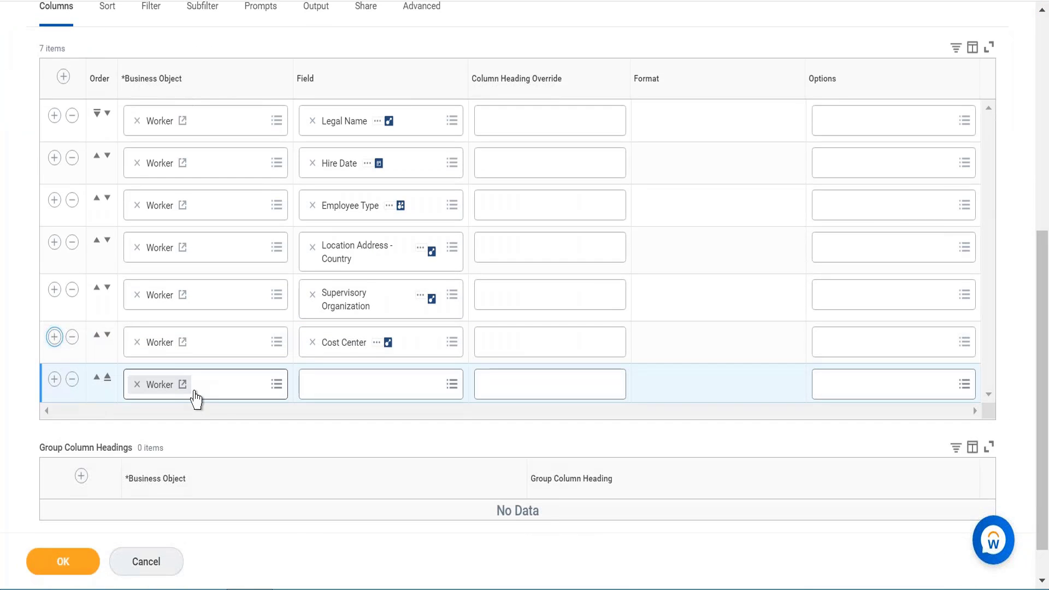
scroll(195, 398, down, 1)
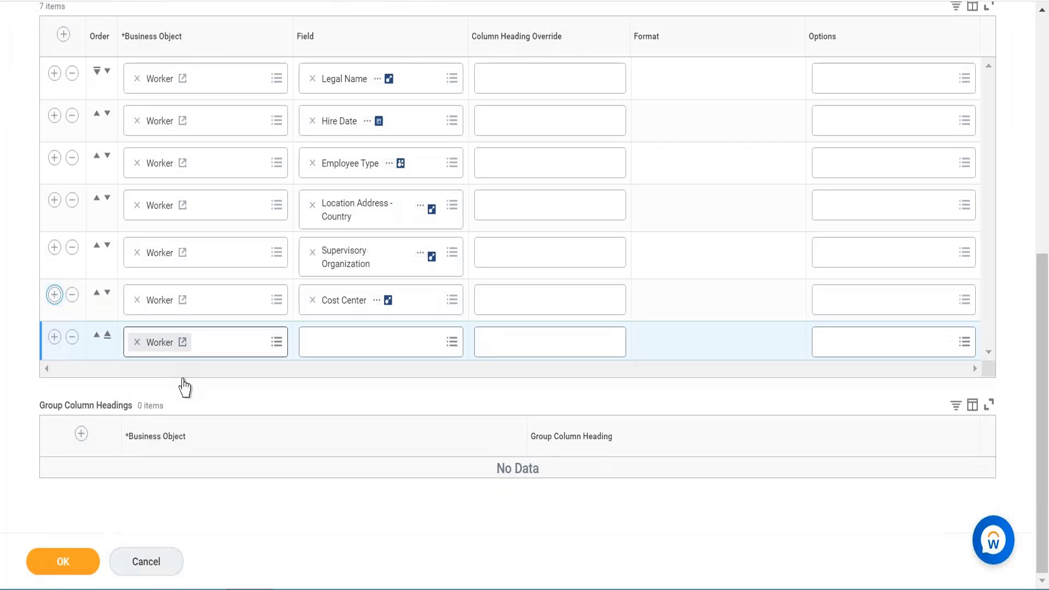
click(137, 343)
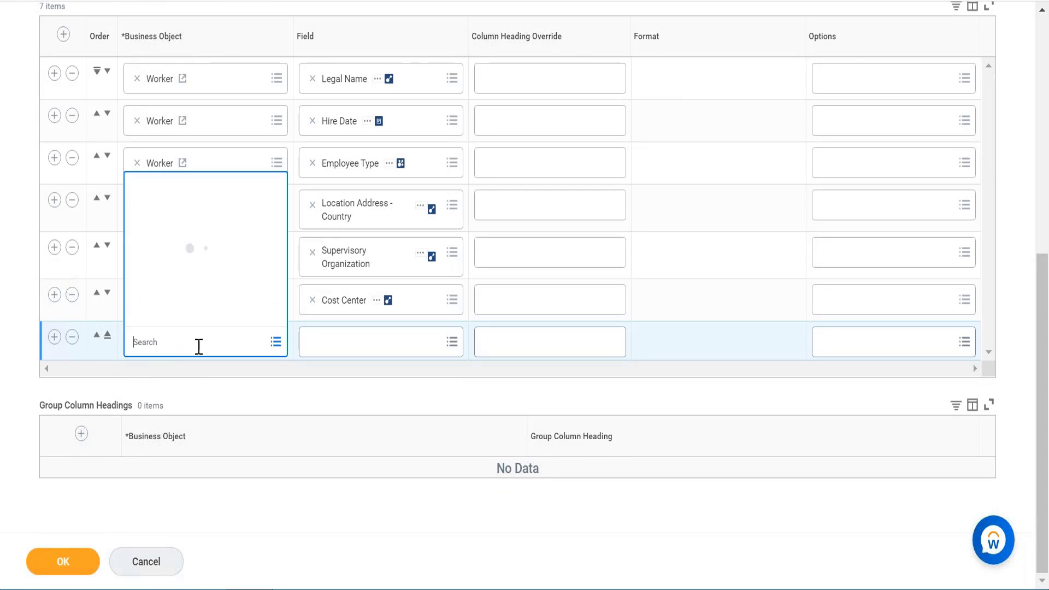
text(expense report)
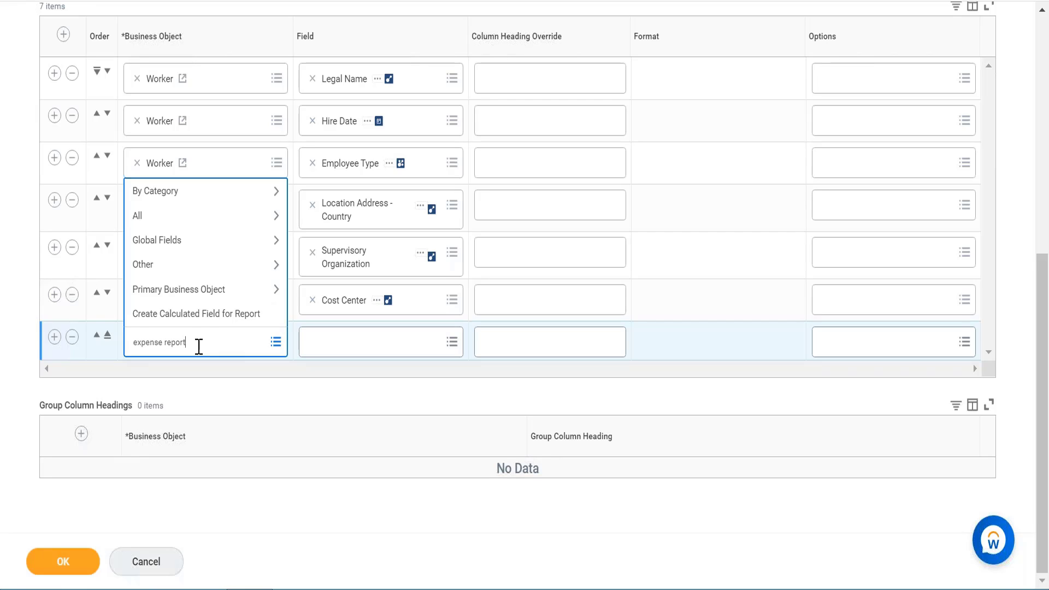
key(Return)
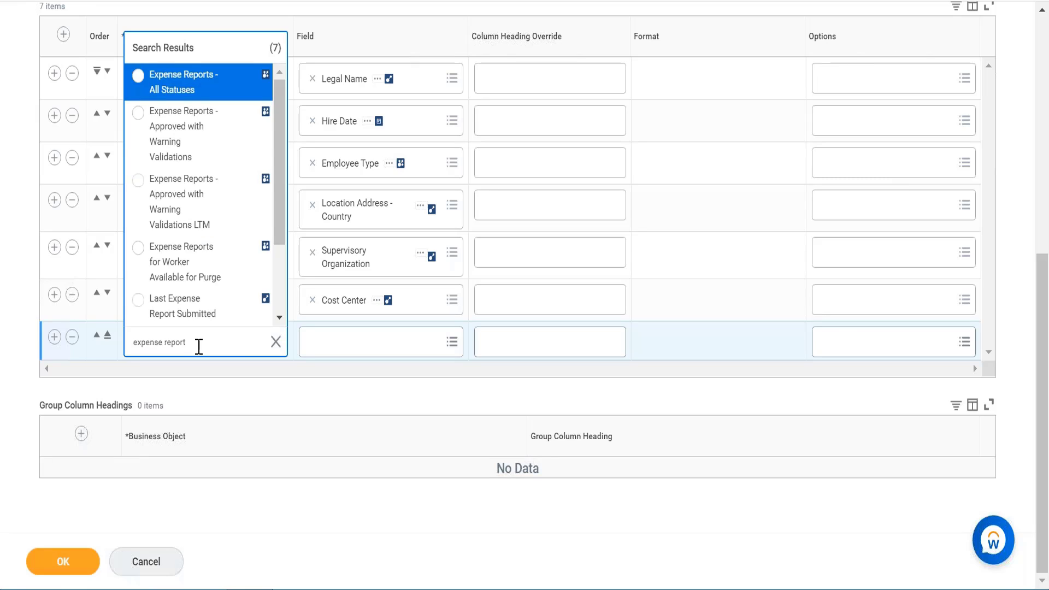
click(187, 92)
key(Escape)
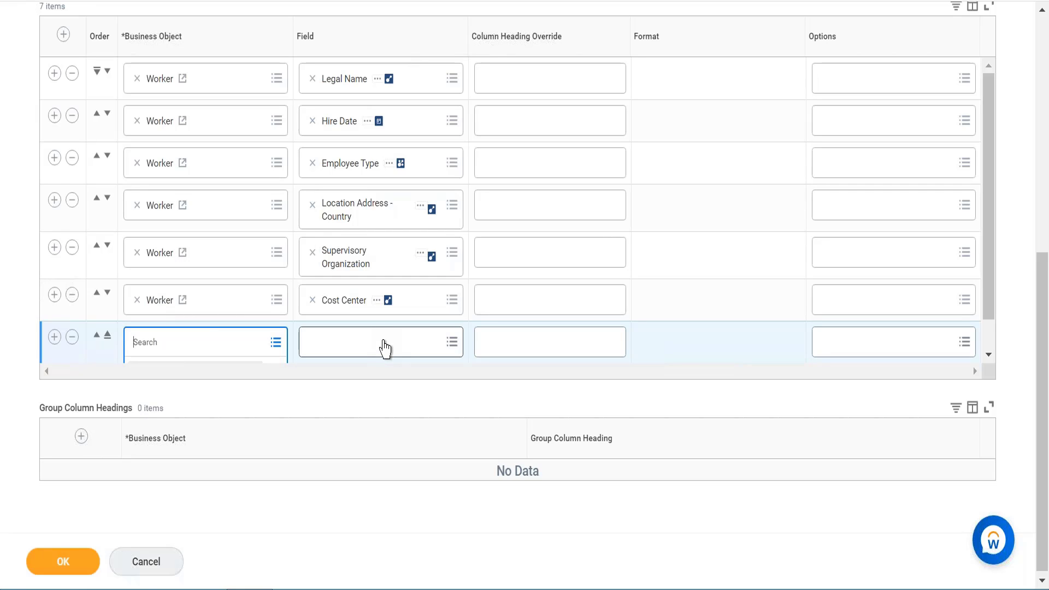
- Search for due date and set the seventh row's field to Due Date after viewing its details
click(385, 347)
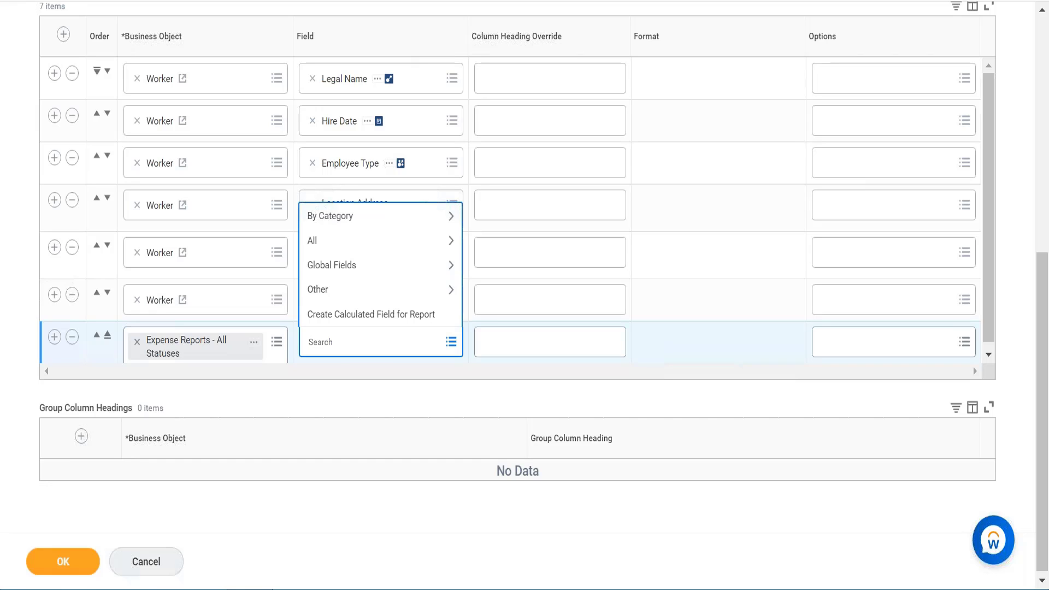
text(due date)
key(Return)
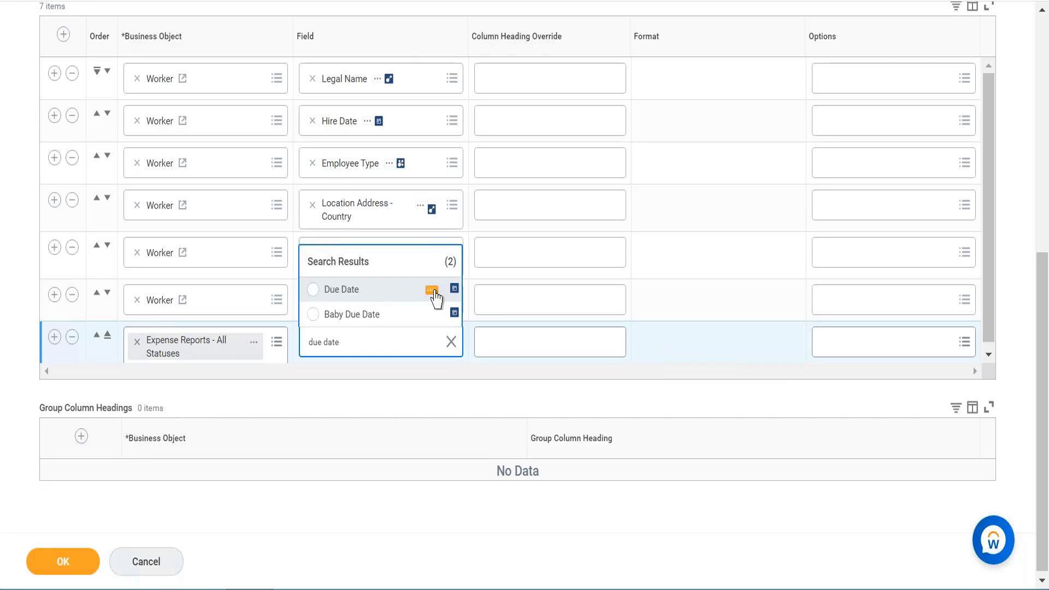
click(433, 291)
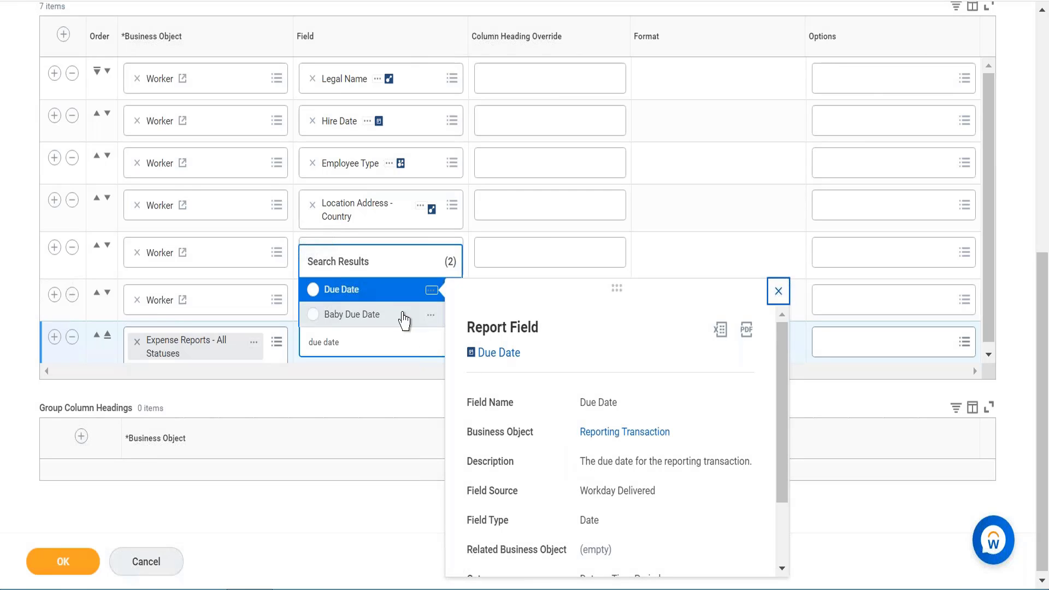
key(Escape)
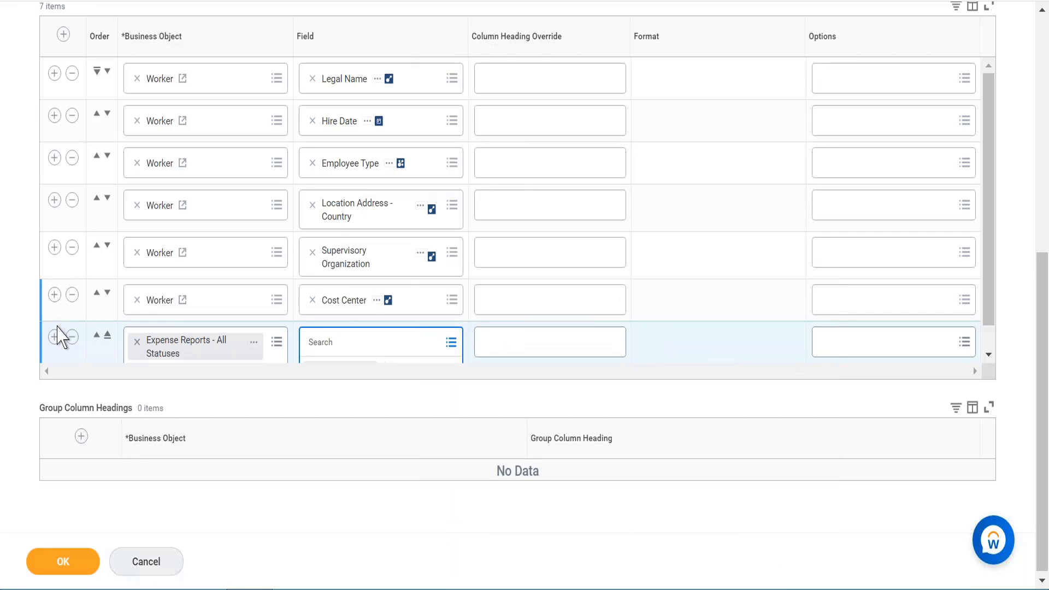
- Add an eighth column row under Expense Reports - All Statuses and set its field to Expense Report Total Amount in USD
click(55, 337)
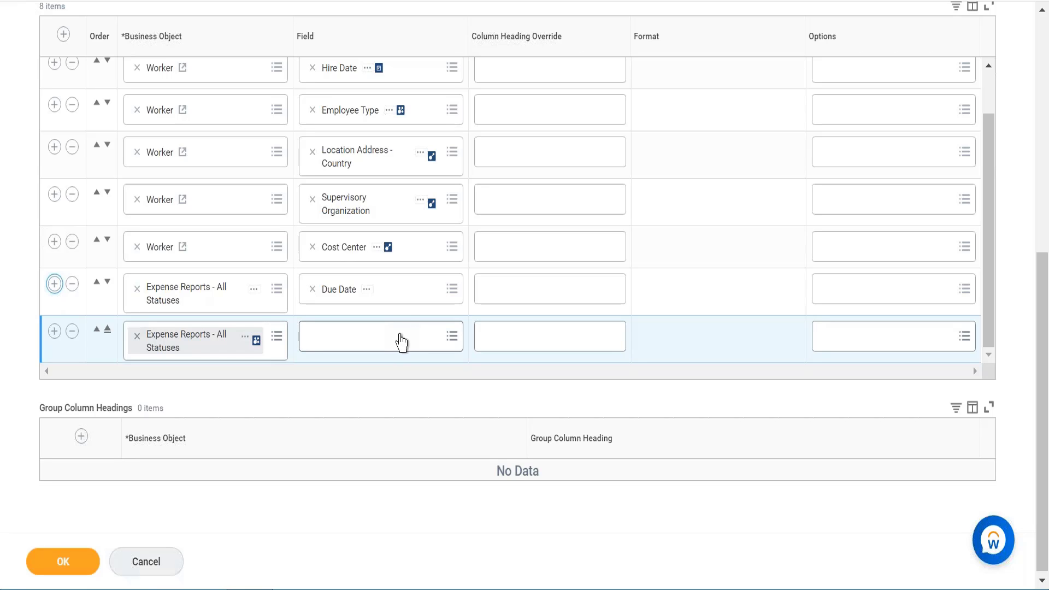
click(402, 342)
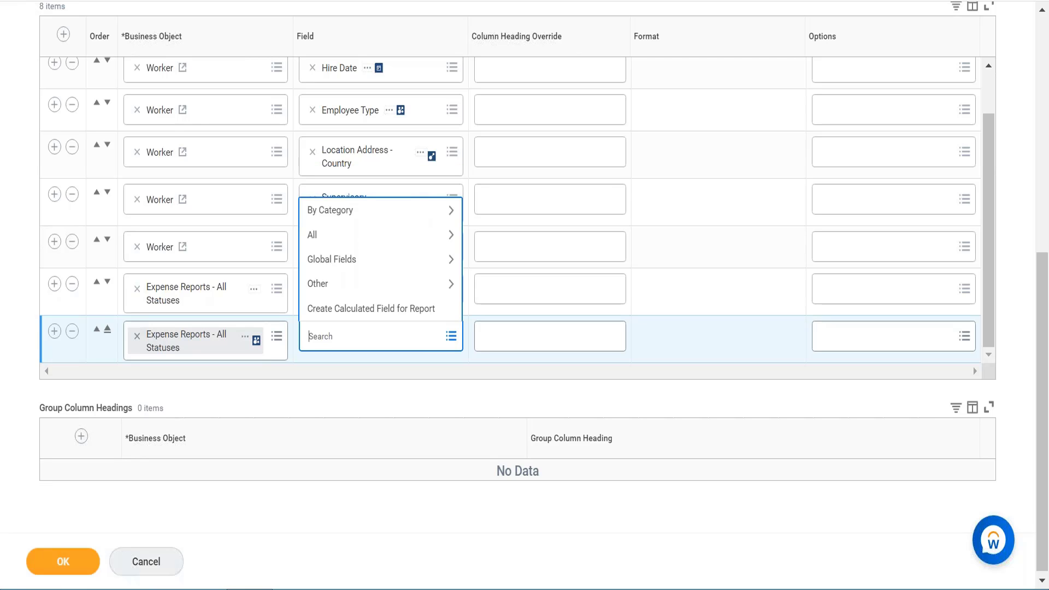
text(amount)
text(usd)
key(Return)
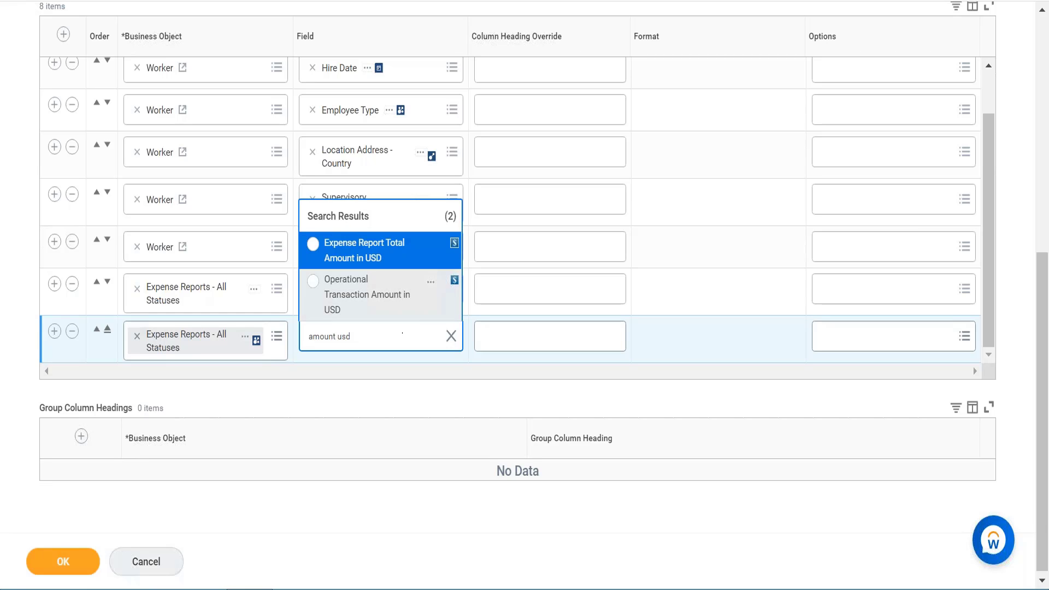
mouse_move(429, 254)
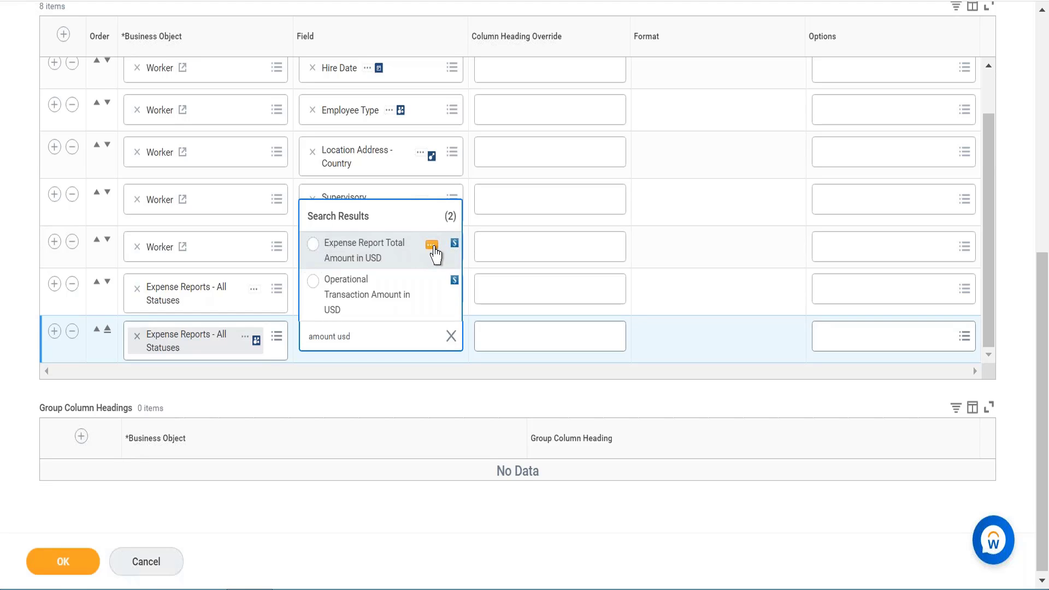
click(431, 247)
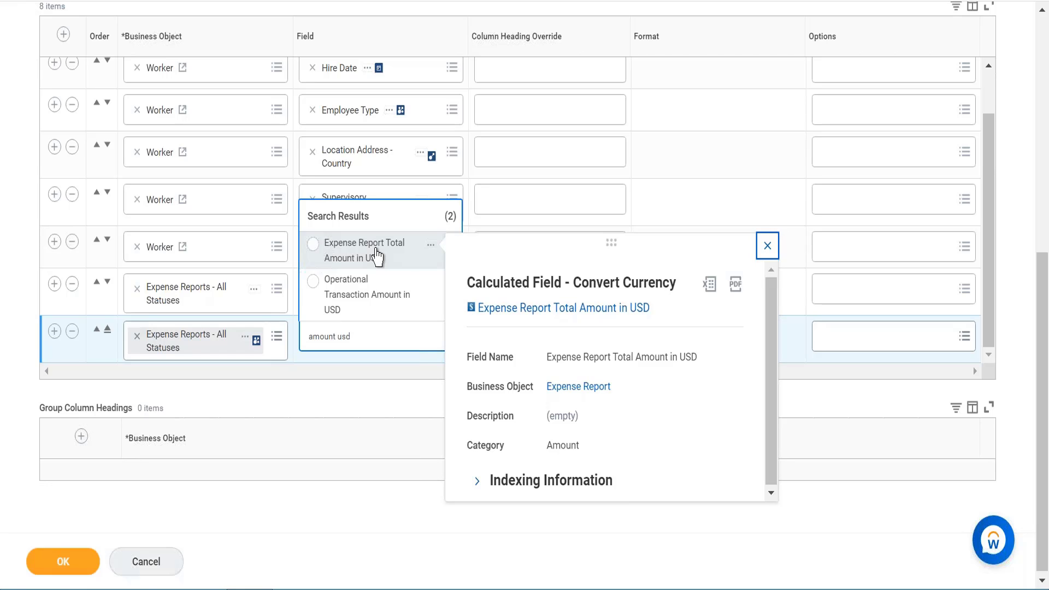
click(395, 266)
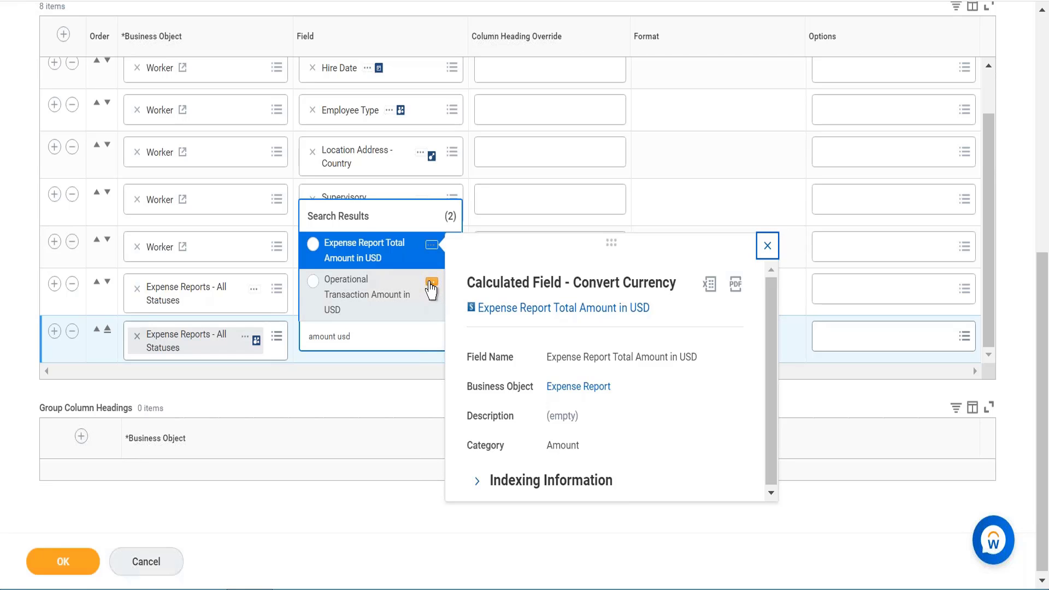
mouse_move(432, 288)
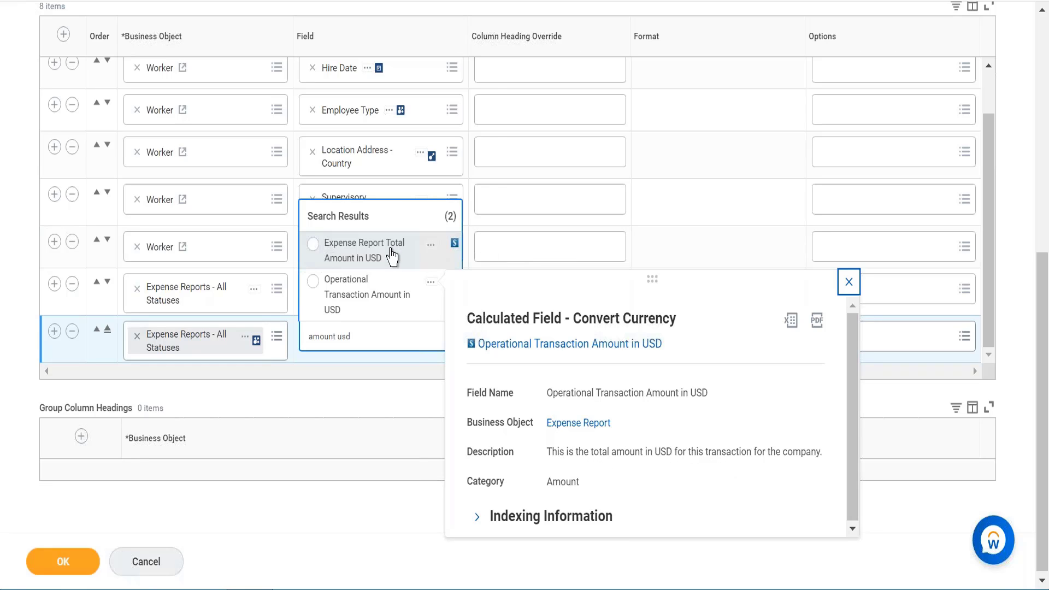
click(363, 258)
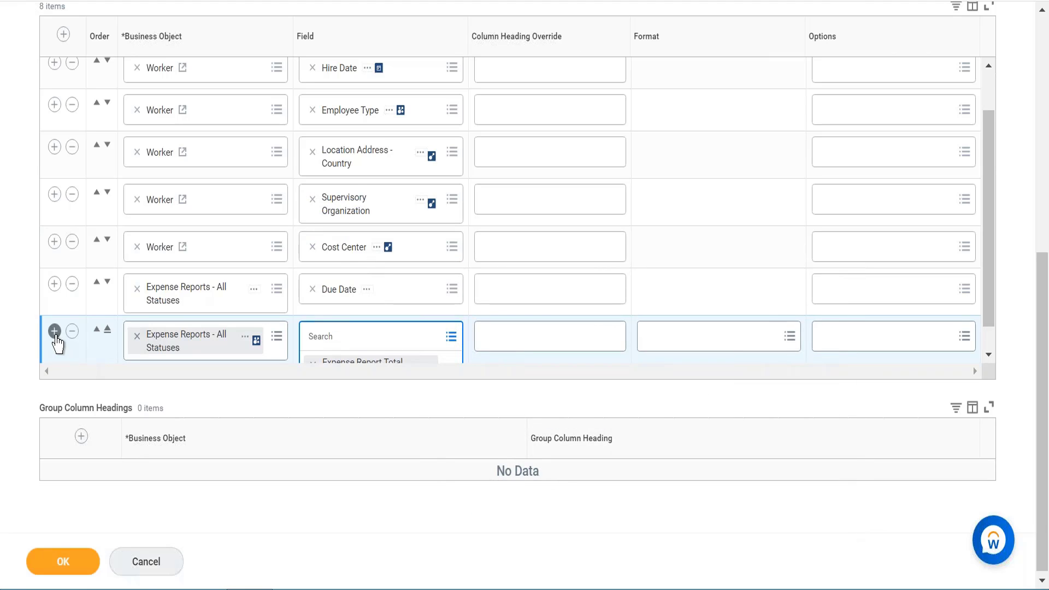
- Add a ninth column row under Expense Reports - All Statuses and set its field to Expense Report Status
click(55, 331)
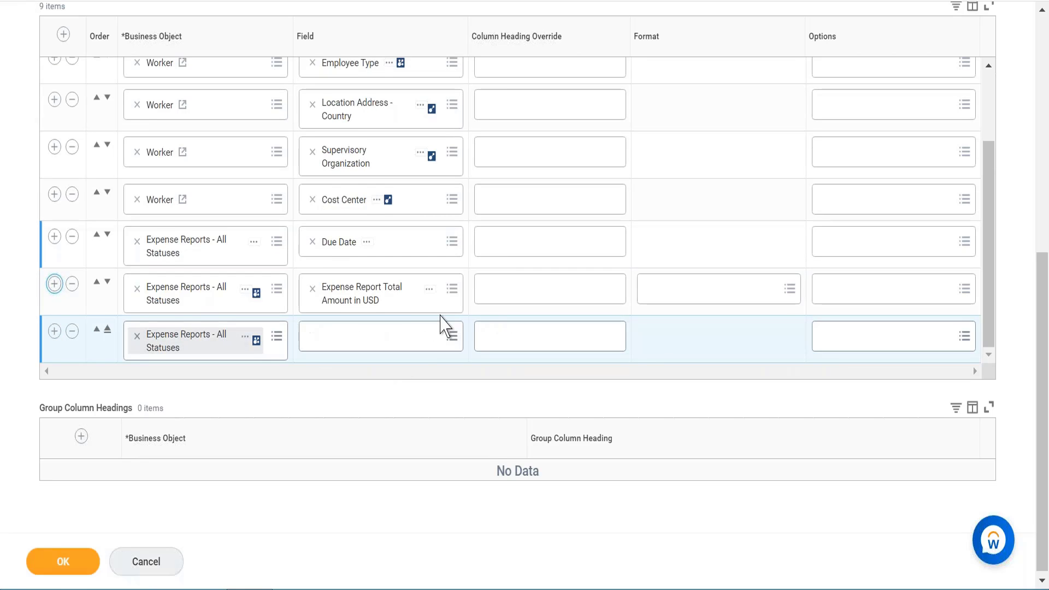
click(426, 334)
text(sta)
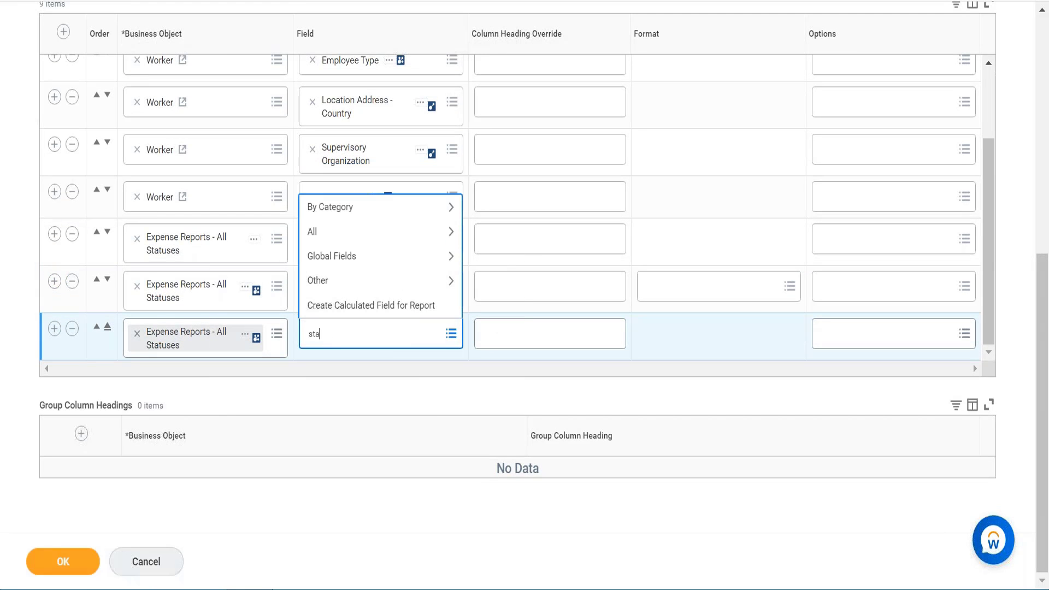
text(tus)
key(Return)
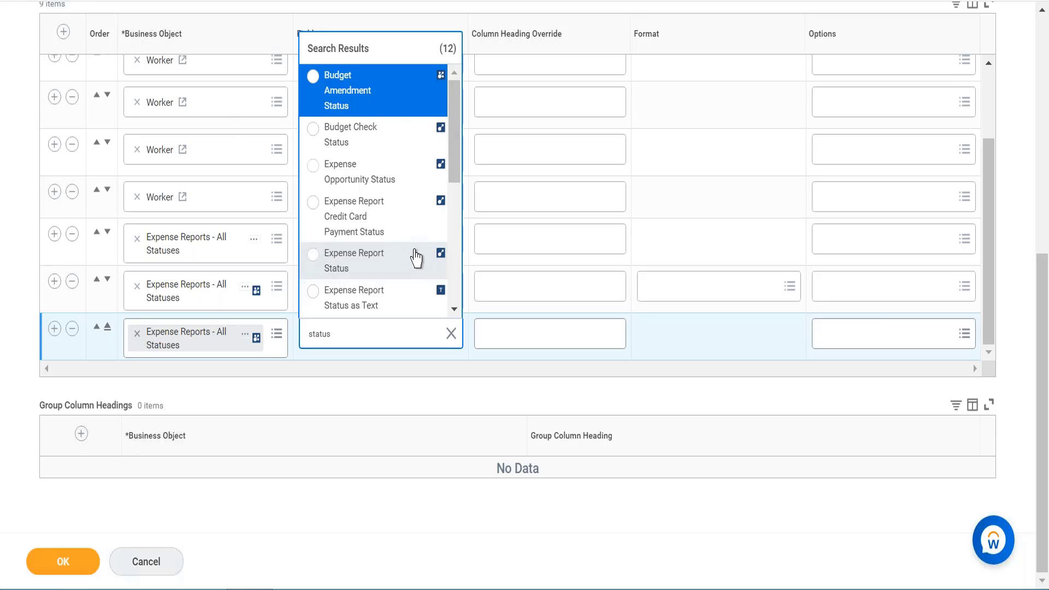
mouse_move(418, 261)
click(418, 257)
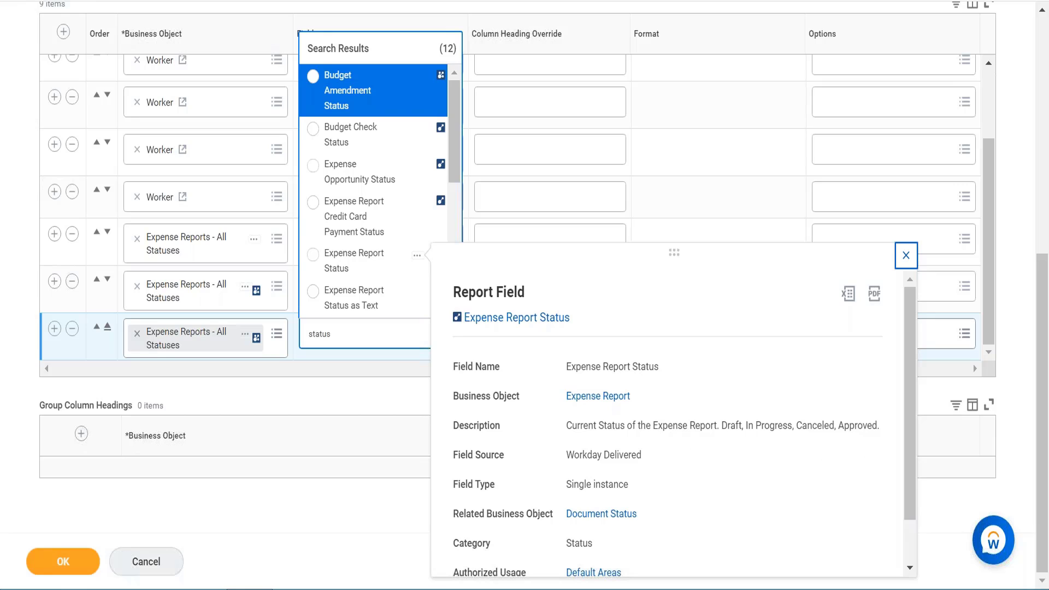
click(357, 273)
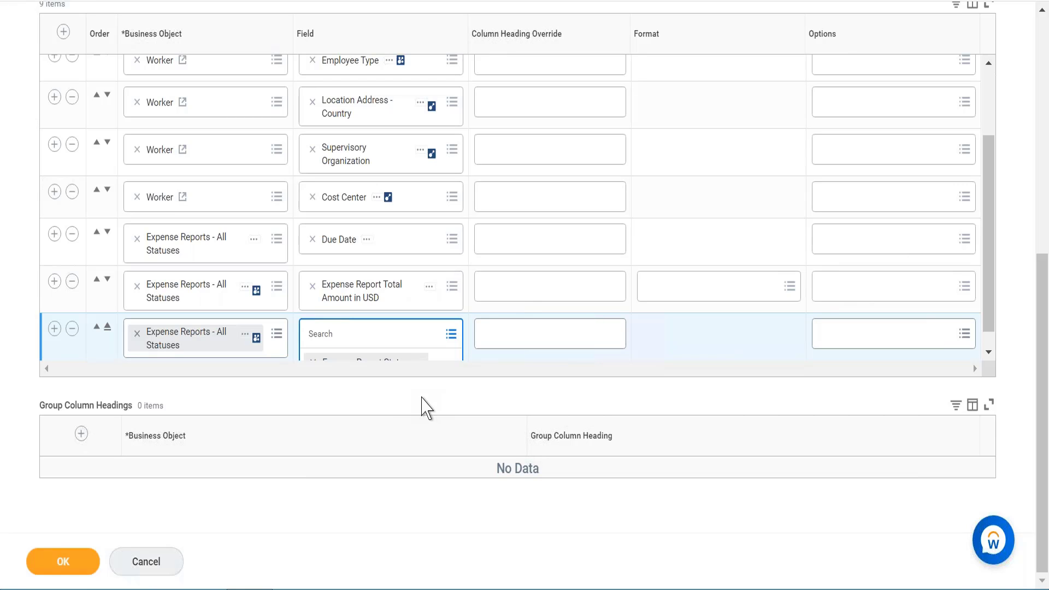
- Switch to the report's filters and add a filter-on-instances condition on the Company field
scroll(426, 407, up, 2)
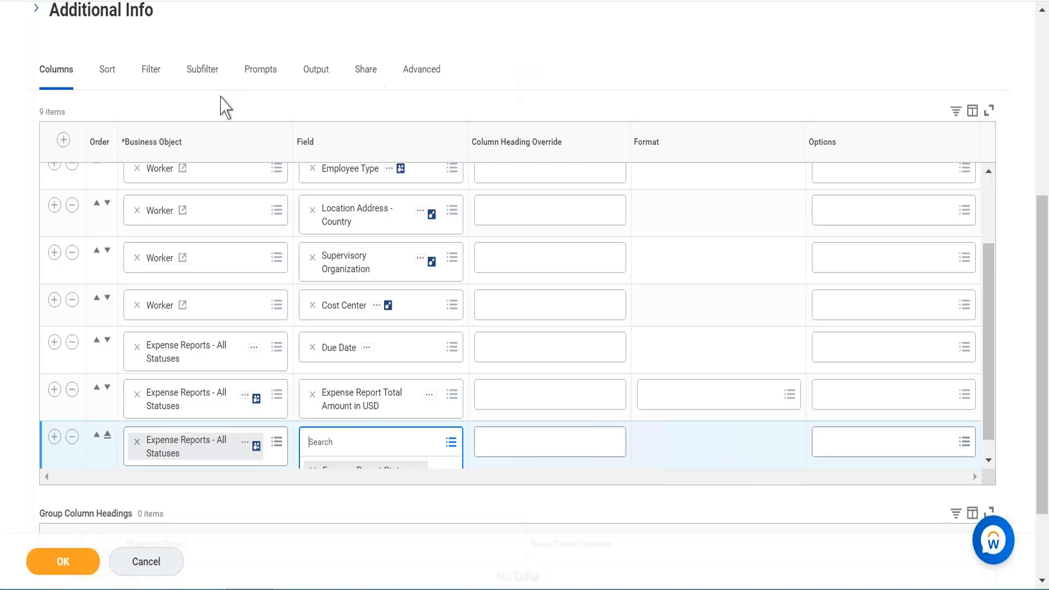
click(146, 116)
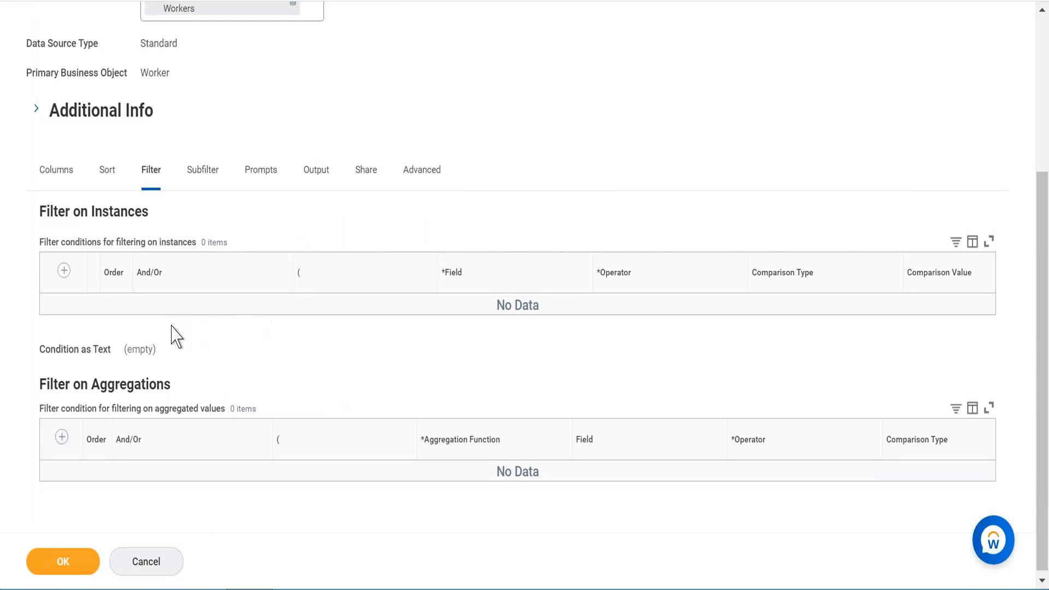
click(64, 271)
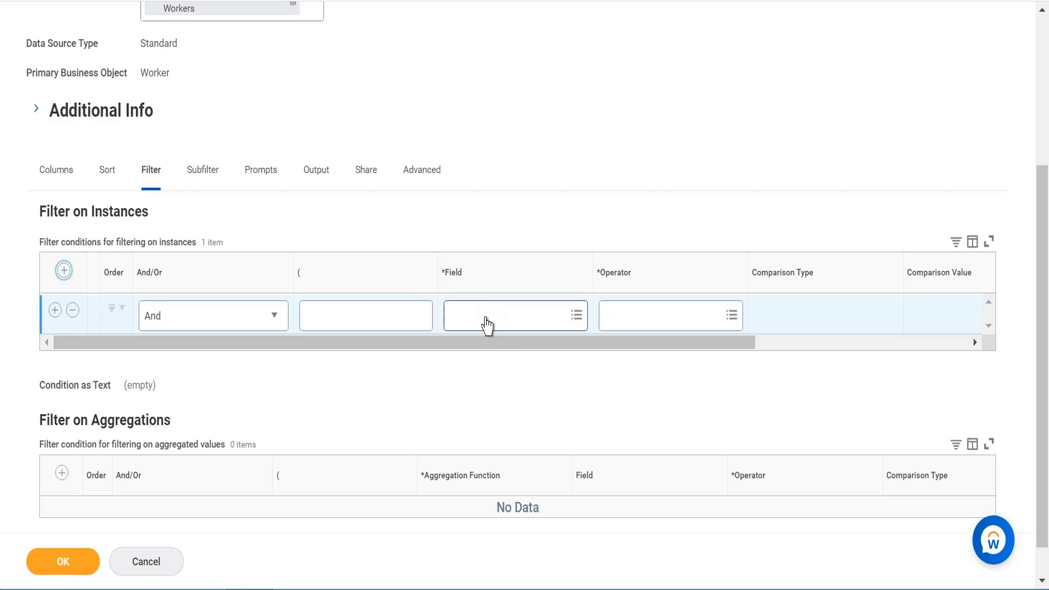
click(485, 323)
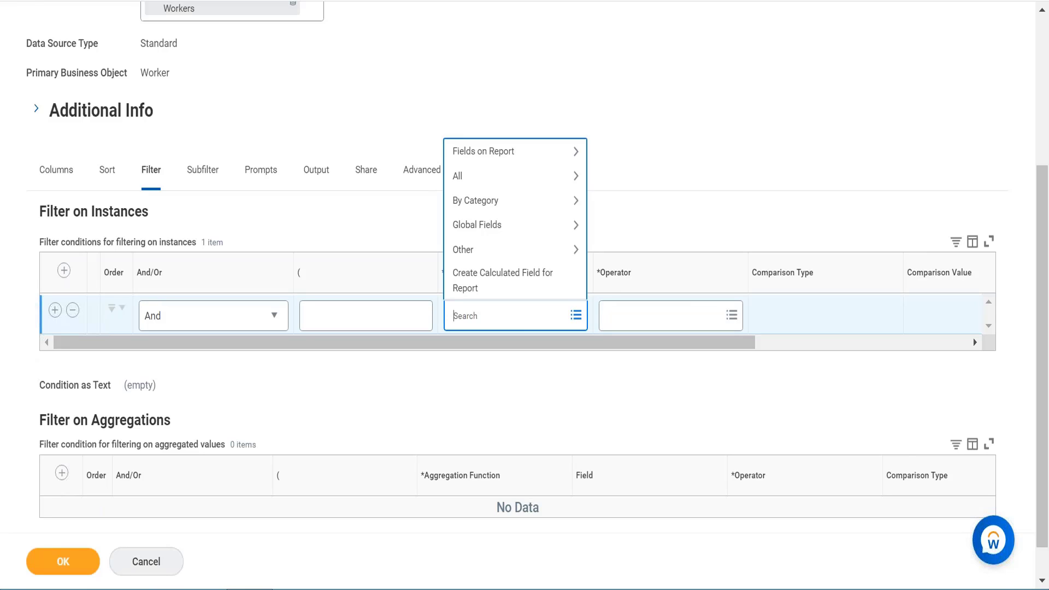
text(company)
key(Return)
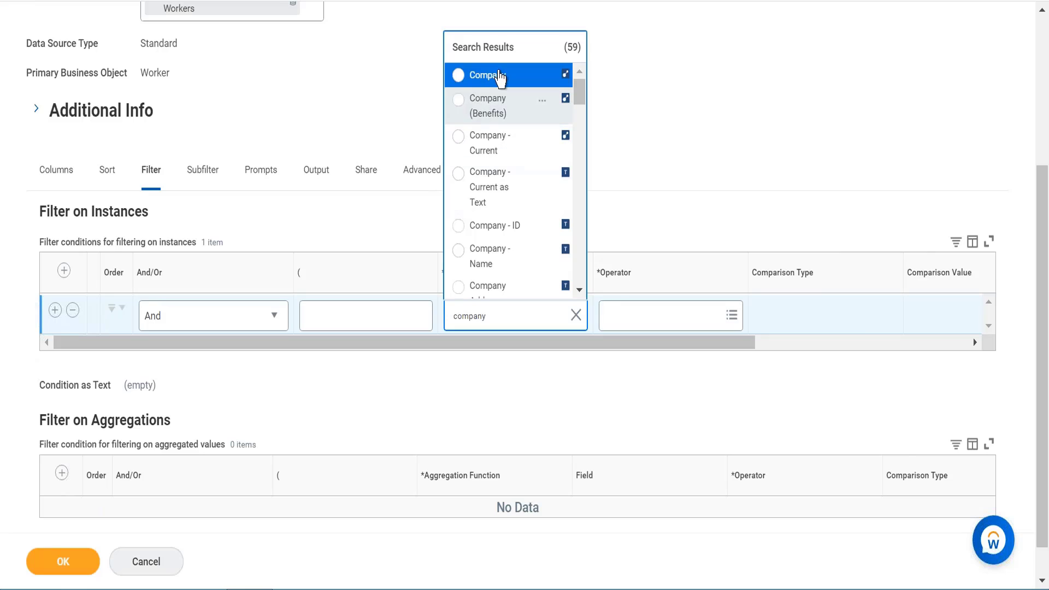
click(498, 86)
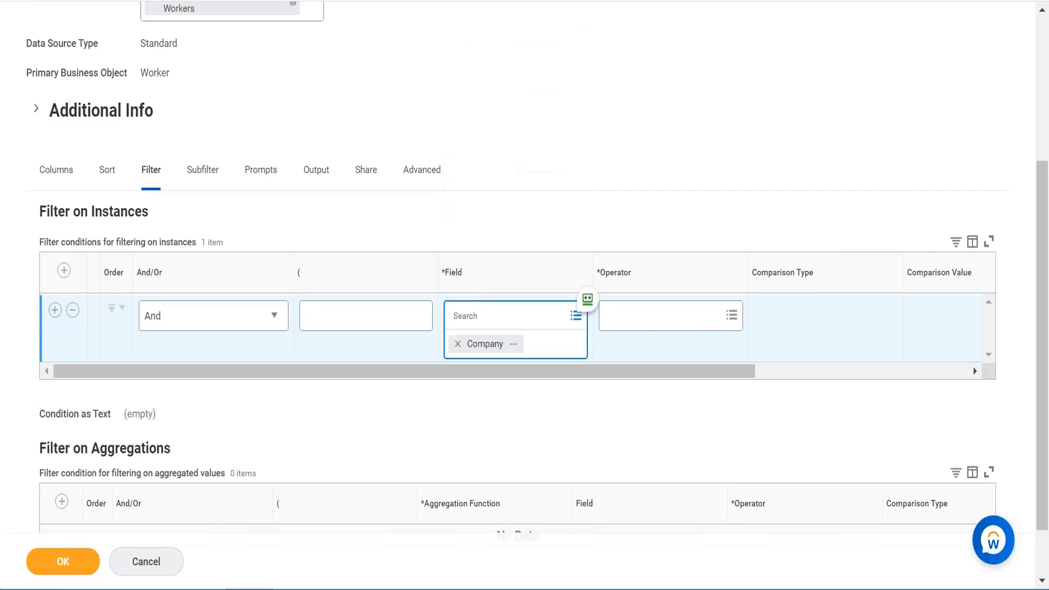
- Set the Company filter's operator to in the selection list and its value to GMS USA Global Modern Services, Inc. (USA)
click(683, 327)
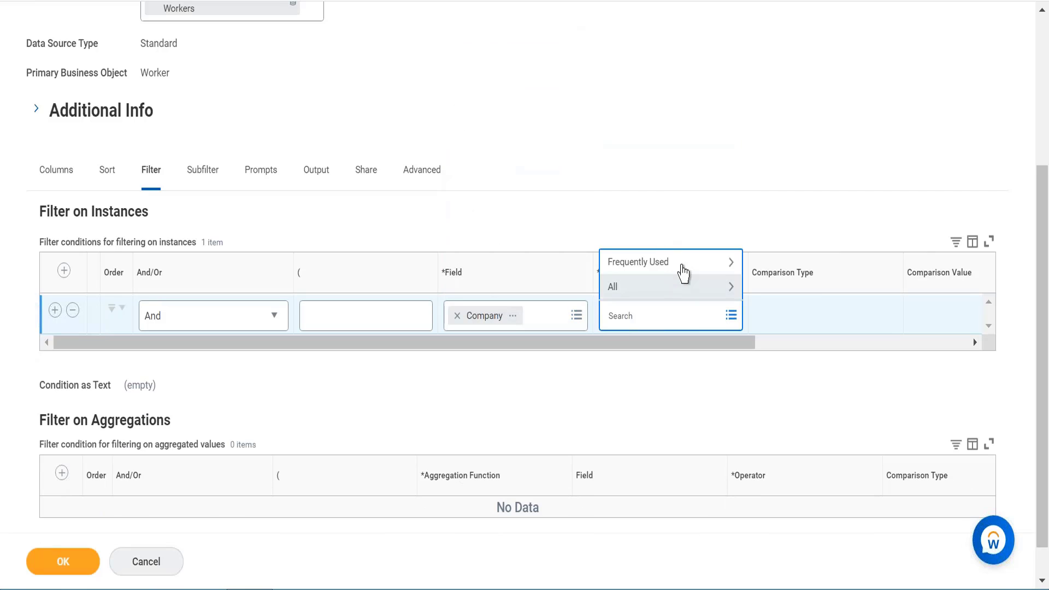
click(684, 271)
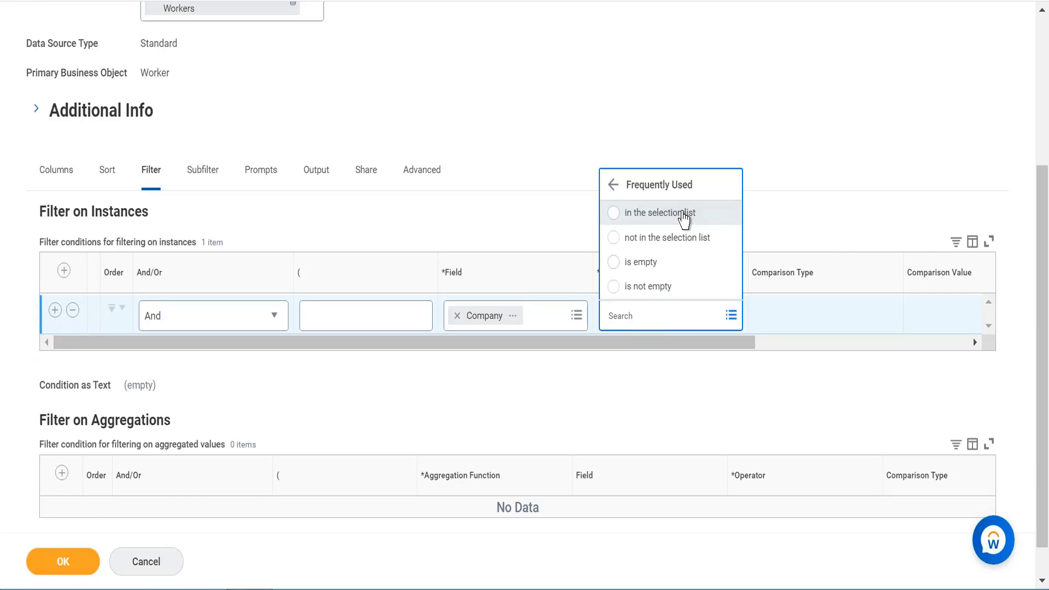
click(684, 214)
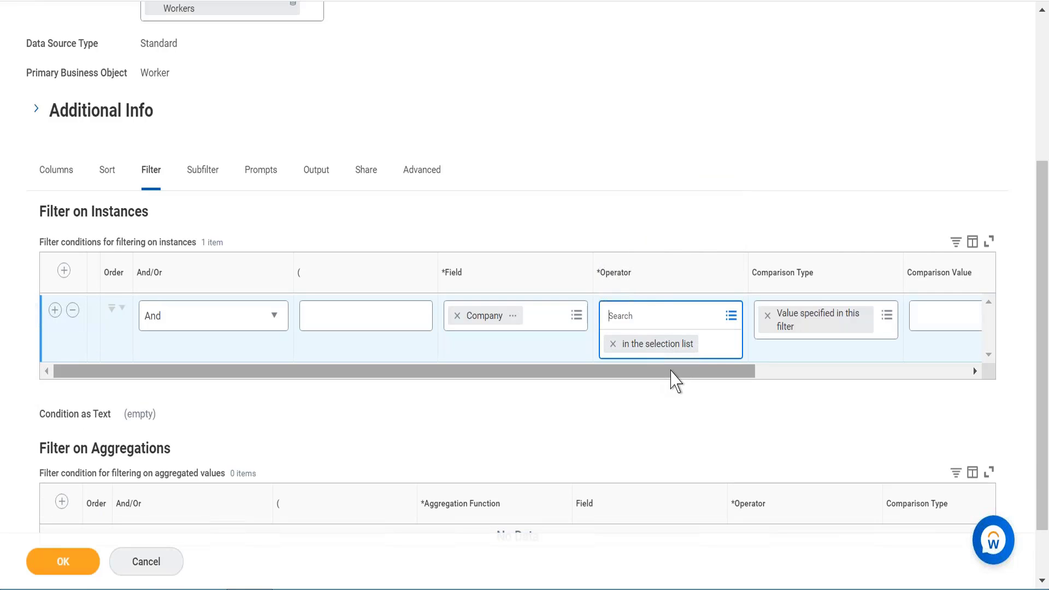
drag(673, 368, 816, 341)
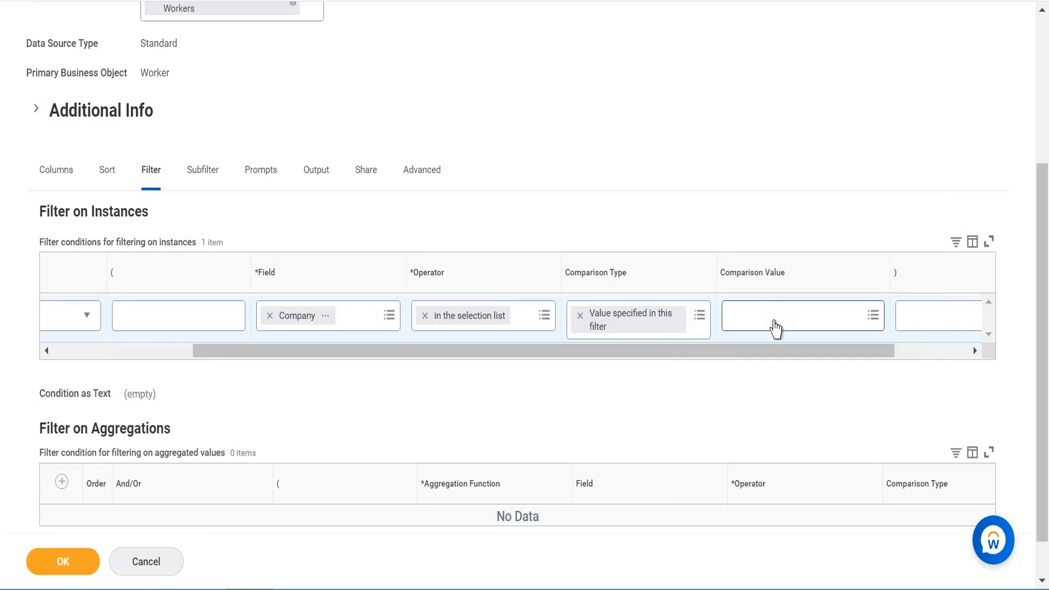
click(777, 322)
text(global modern service usa)
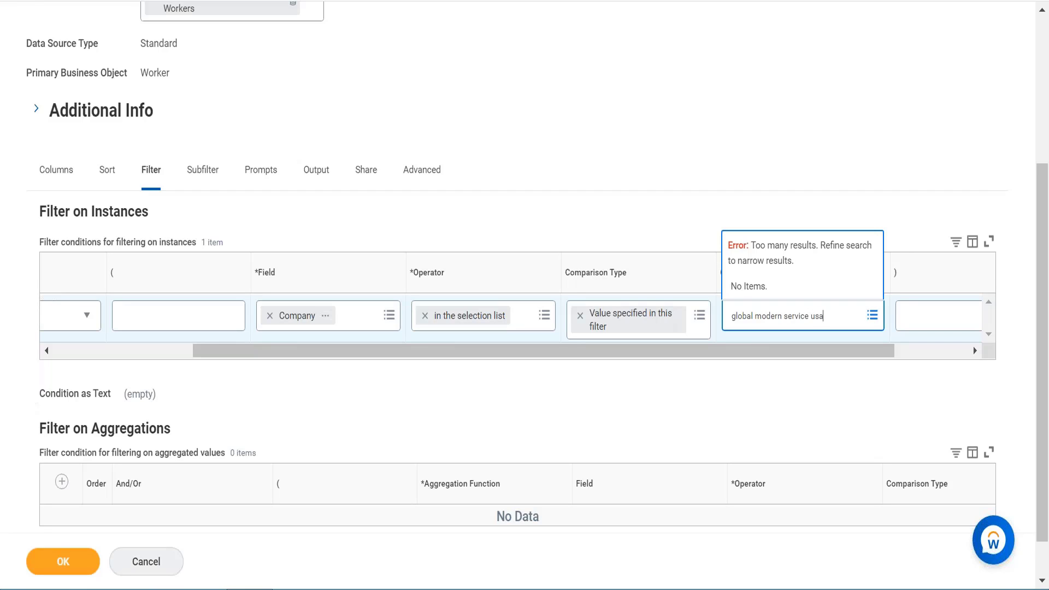
key(Return)
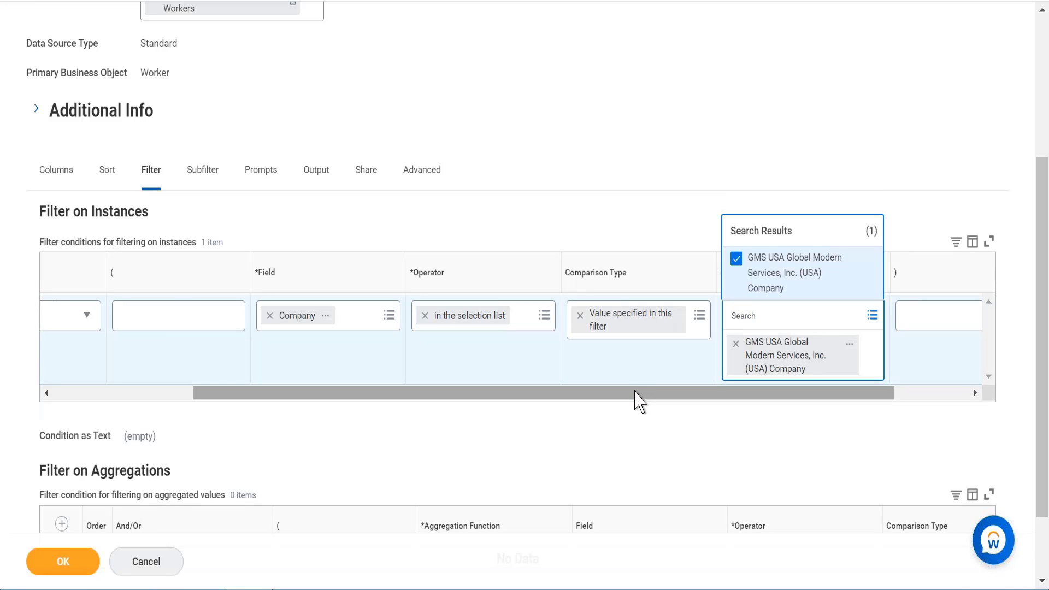
- Add a second filter condition and set its field to Worker Type
click(546, 408)
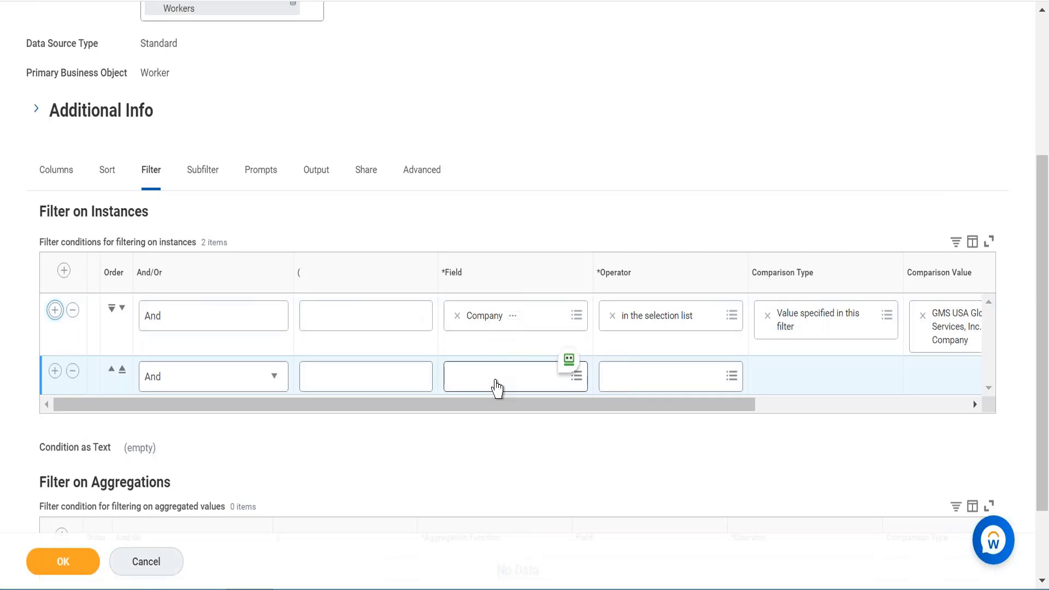
click(495, 382)
text(worker type)
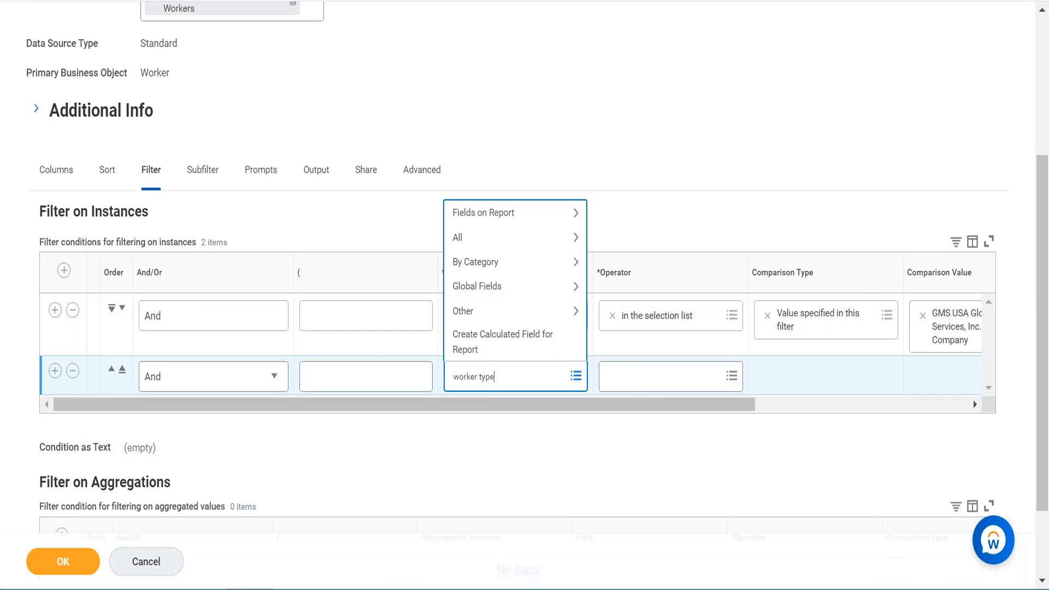
key(Return)
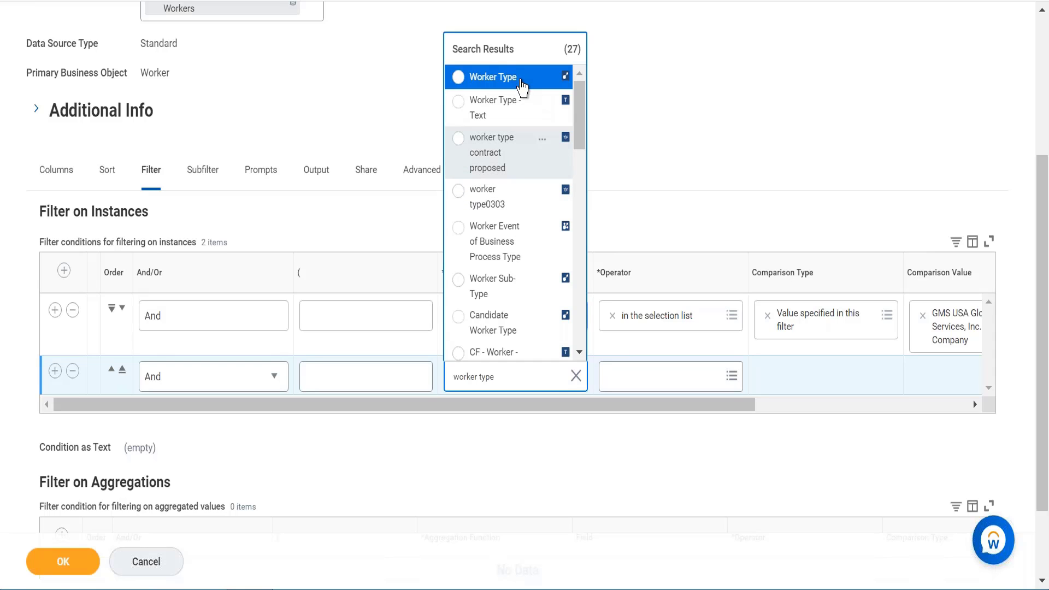
click(521, 77)
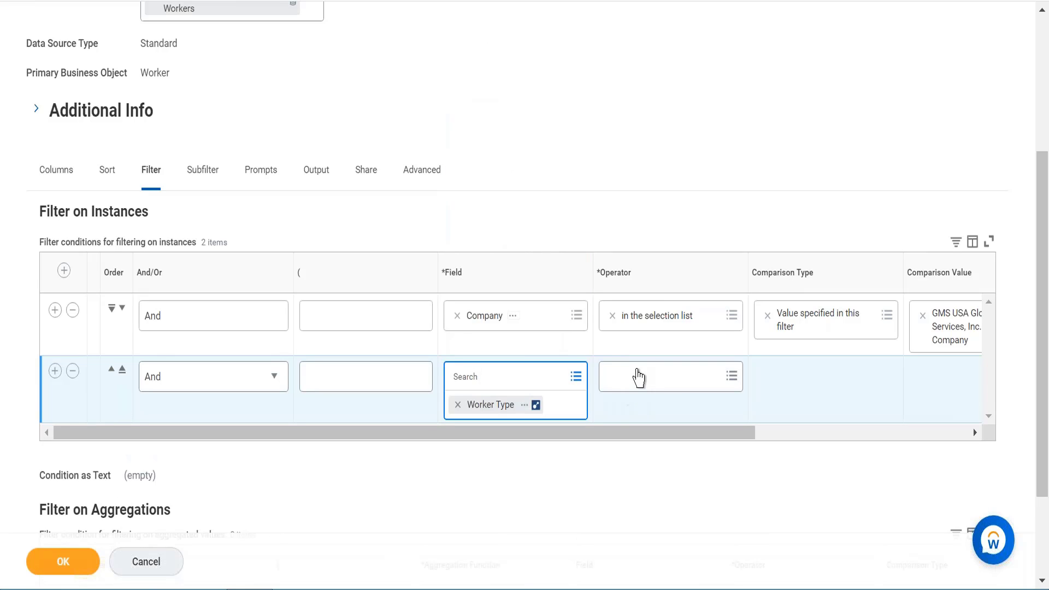
- Set the Worker Type filter's operator to not in the selection list and its comparison value to CONTRACTOR
click(638, 380)
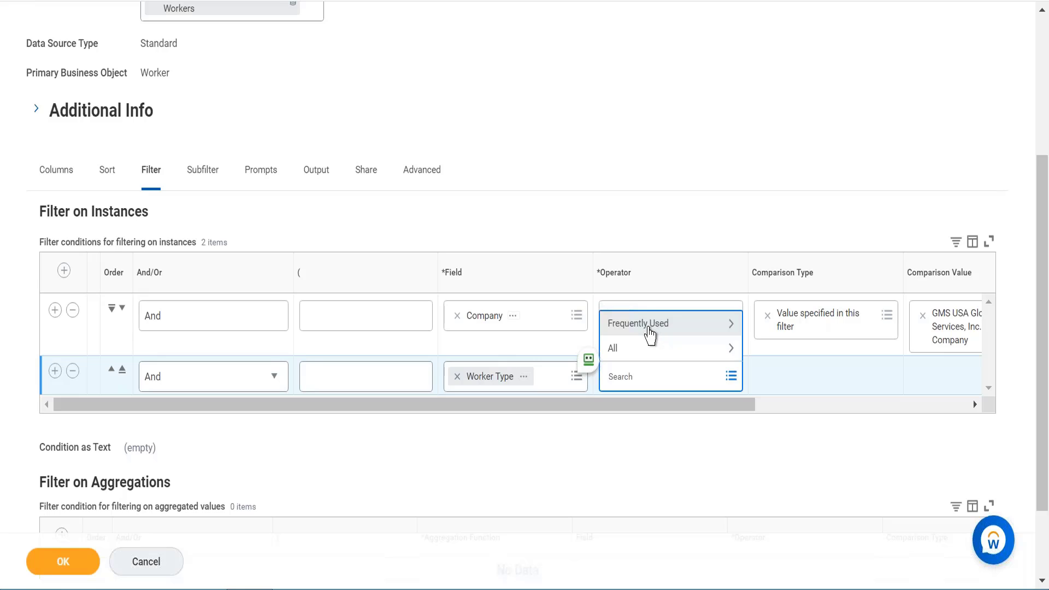
click(652, 325)
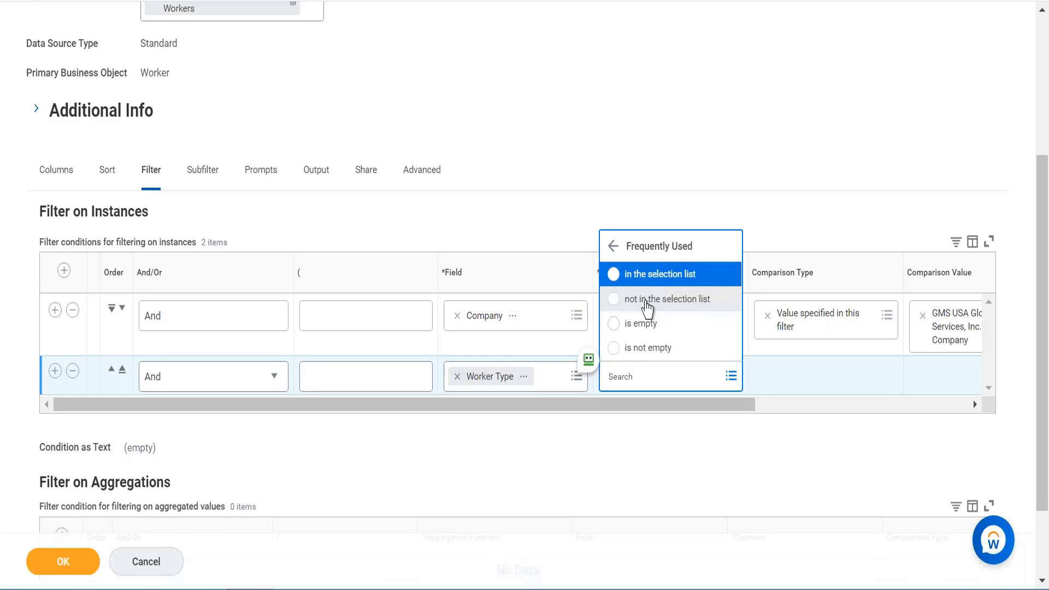
click(646, 302)
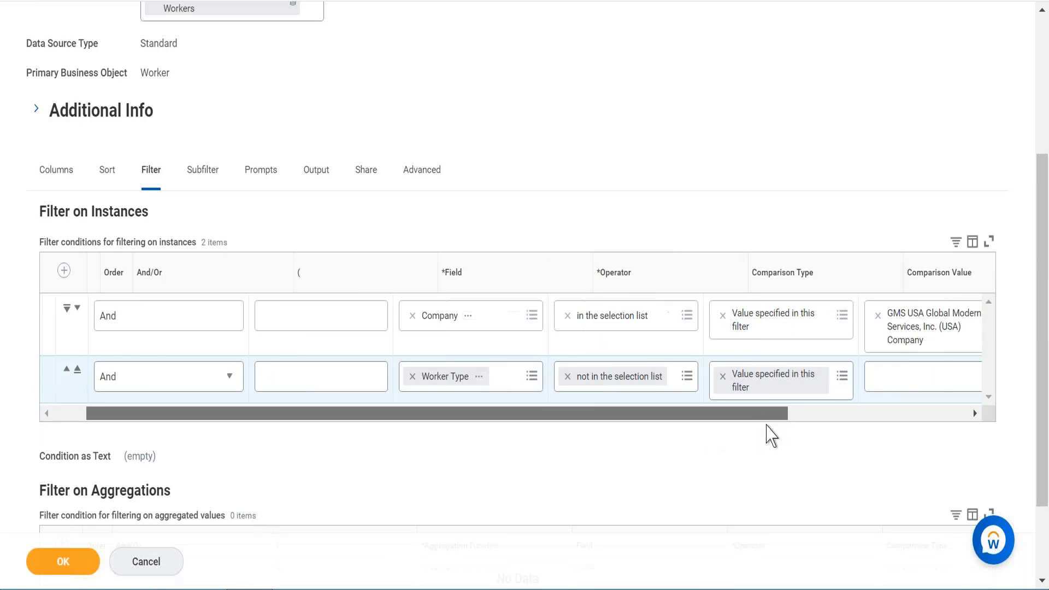
click(857, 413)
click(707, 378)
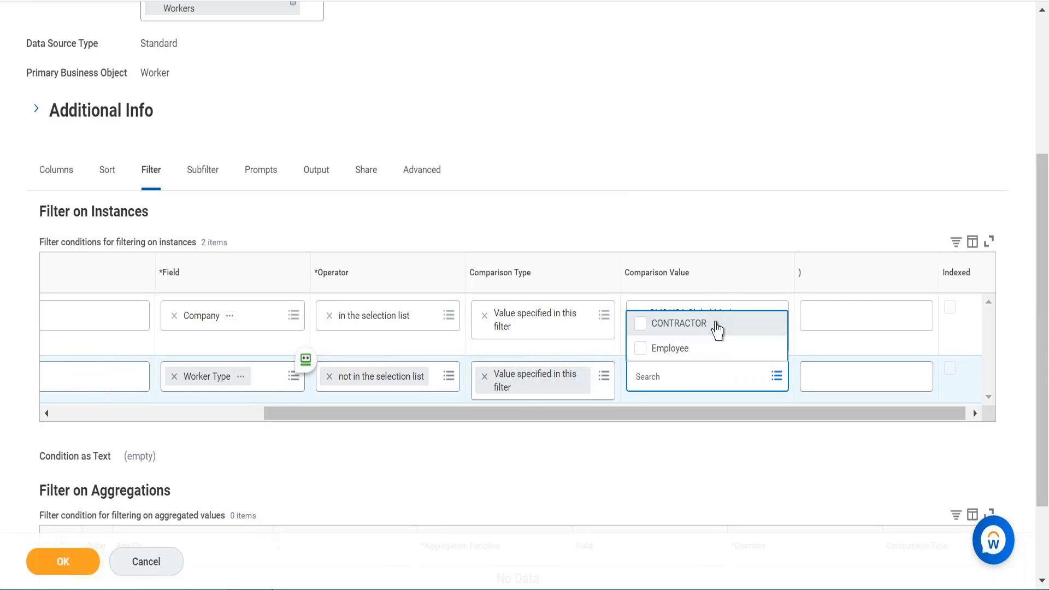
click(717, 325)
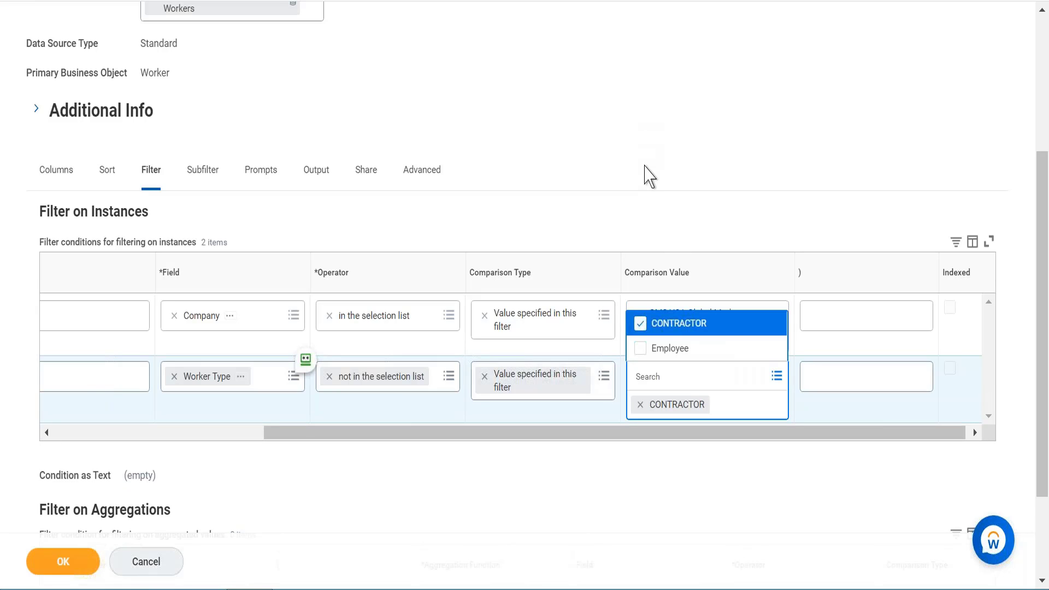
click(648, 175)
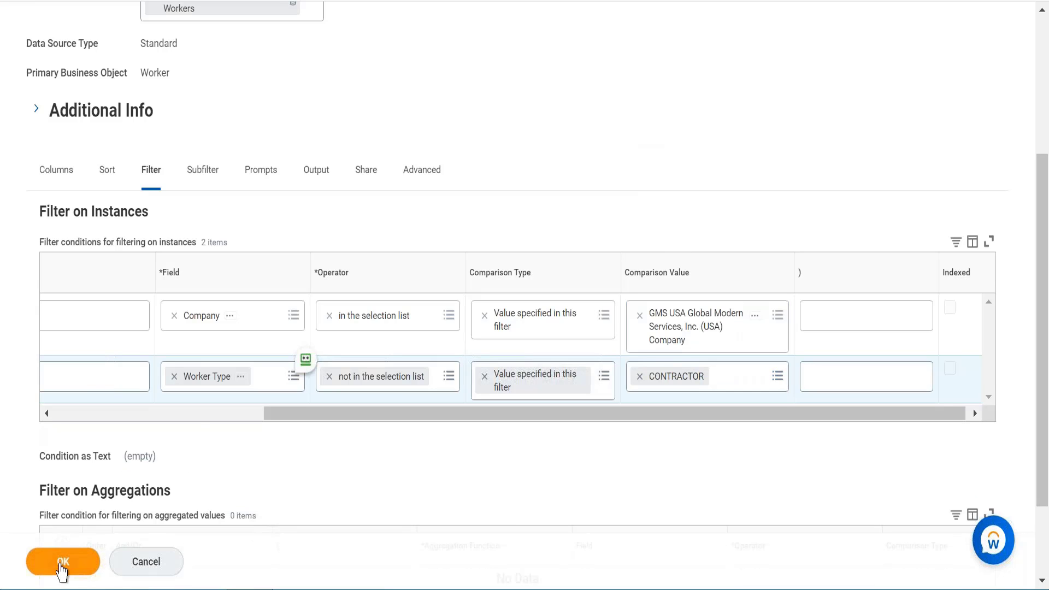
- Save the report definition with its filters and run the report
click(61, 564)
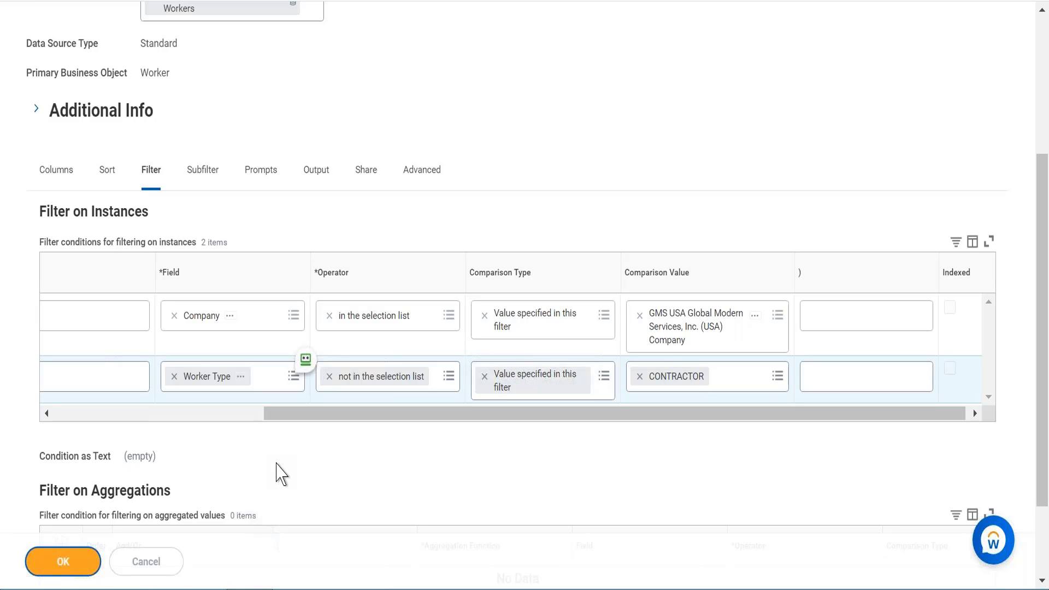
click(65, 561)
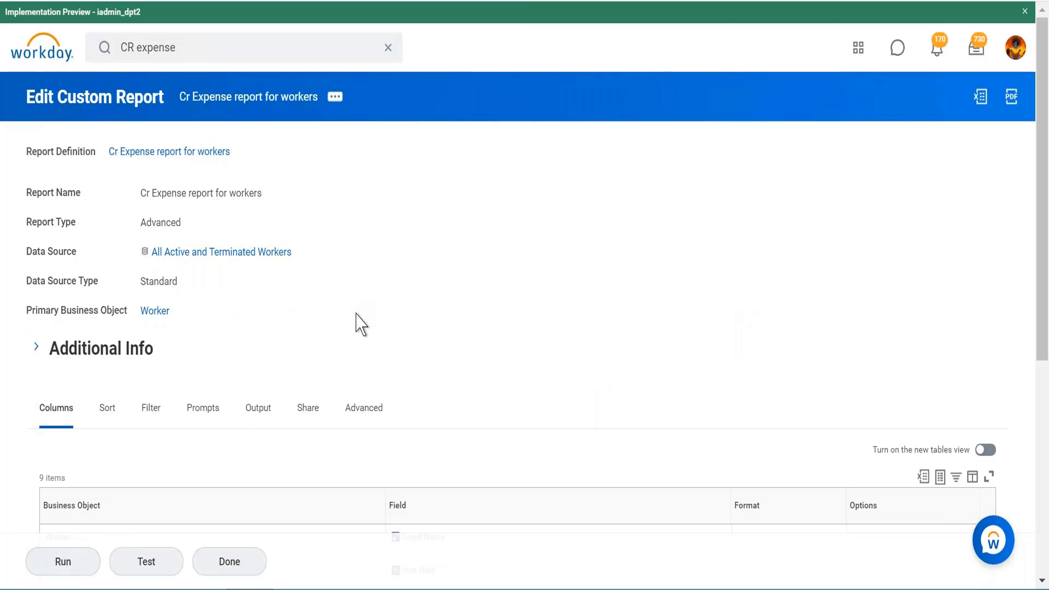
click(71, 566)
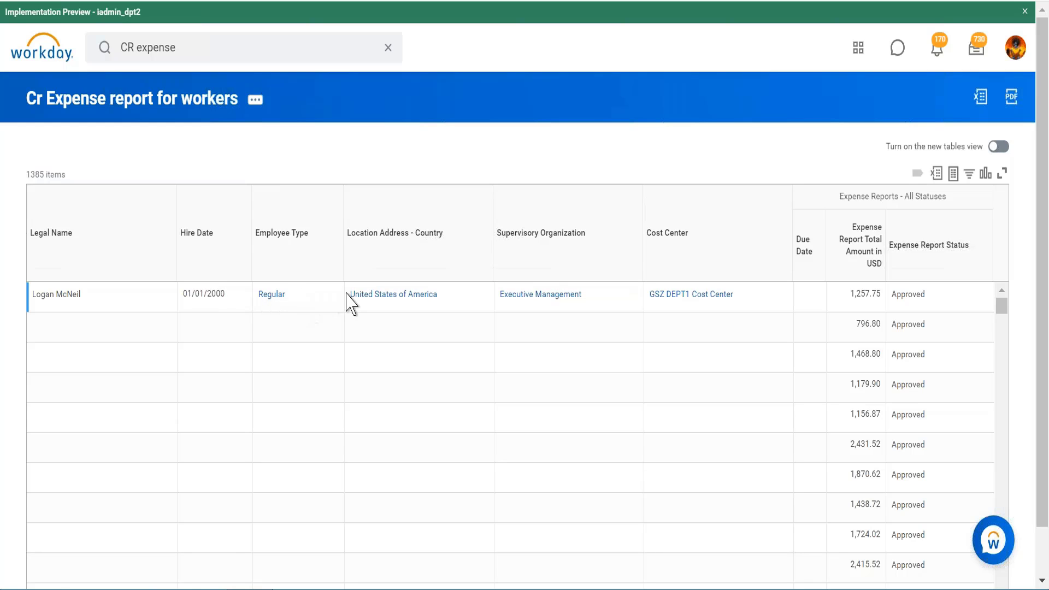
- Scroll through the report output to review workers with their expense report amounts and statuses
mouse_move(415, 299)
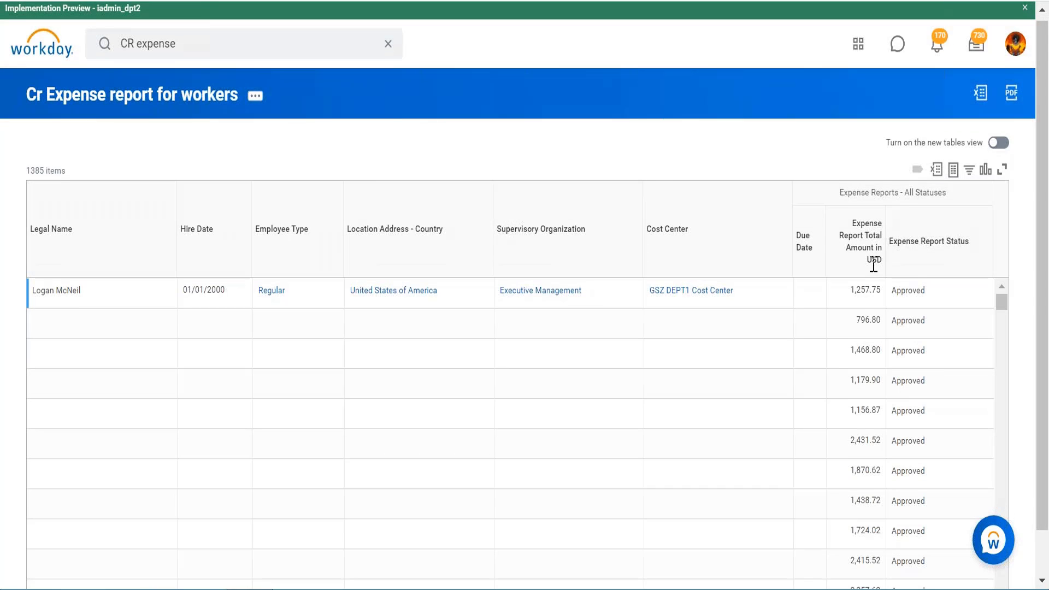
scroll(873, 264, down, 1)
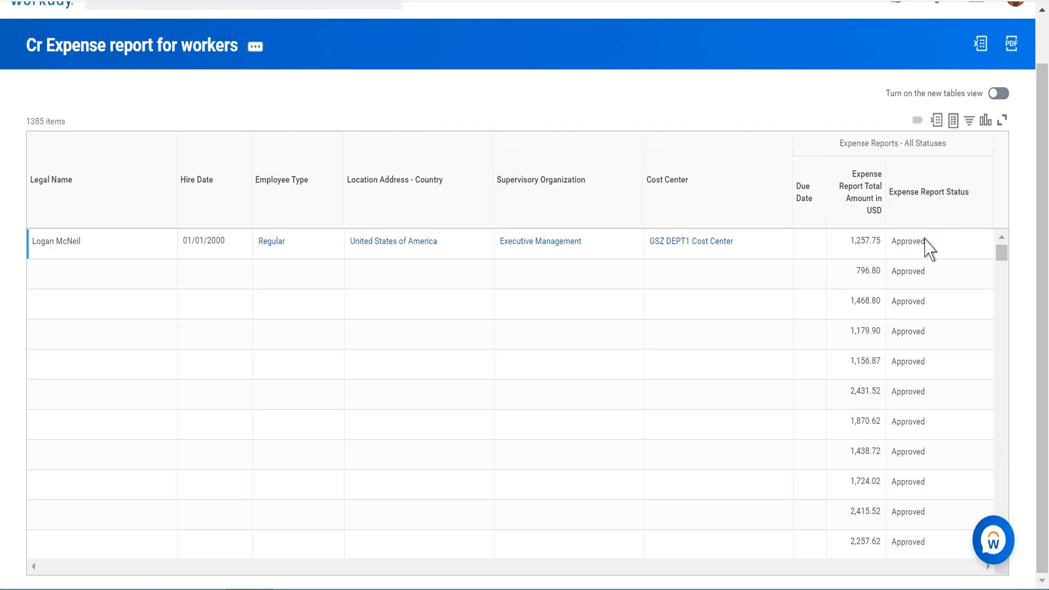
scroll(930, 388, down, 3)
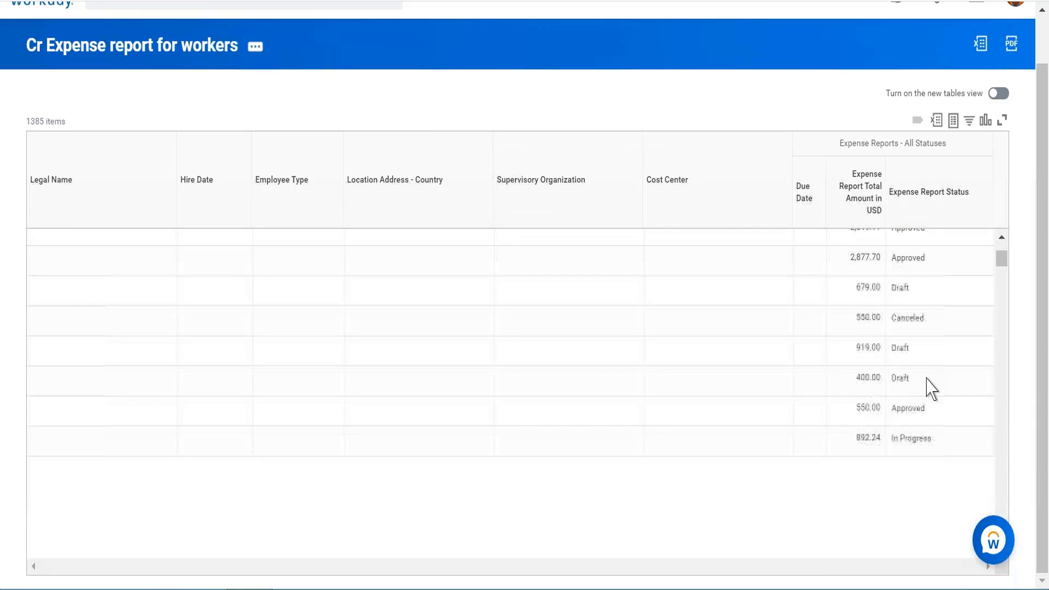
scroll(931, 388, down, 10)
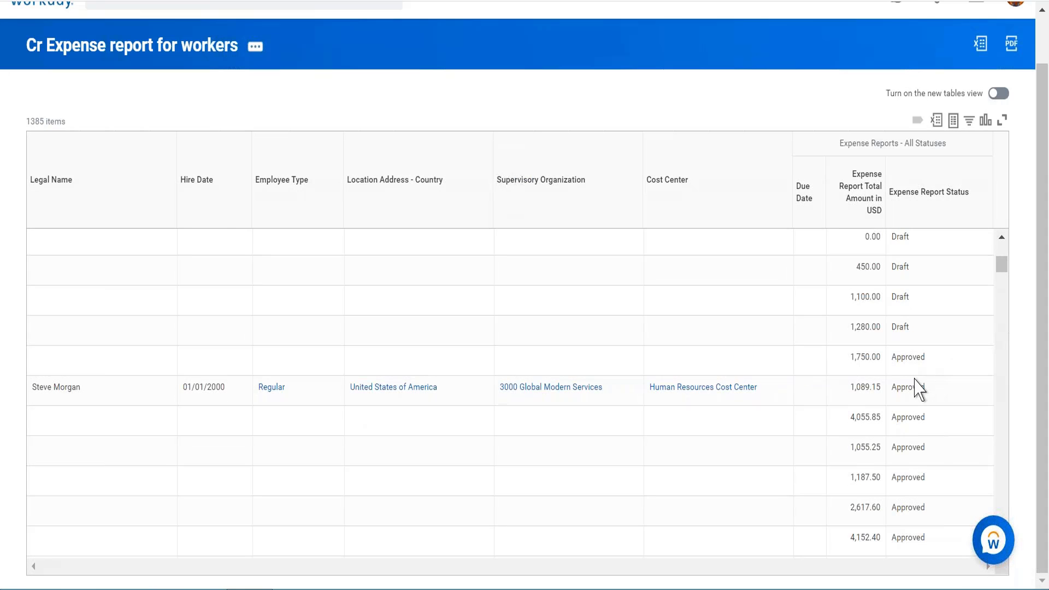
mouse_move(94, 388)
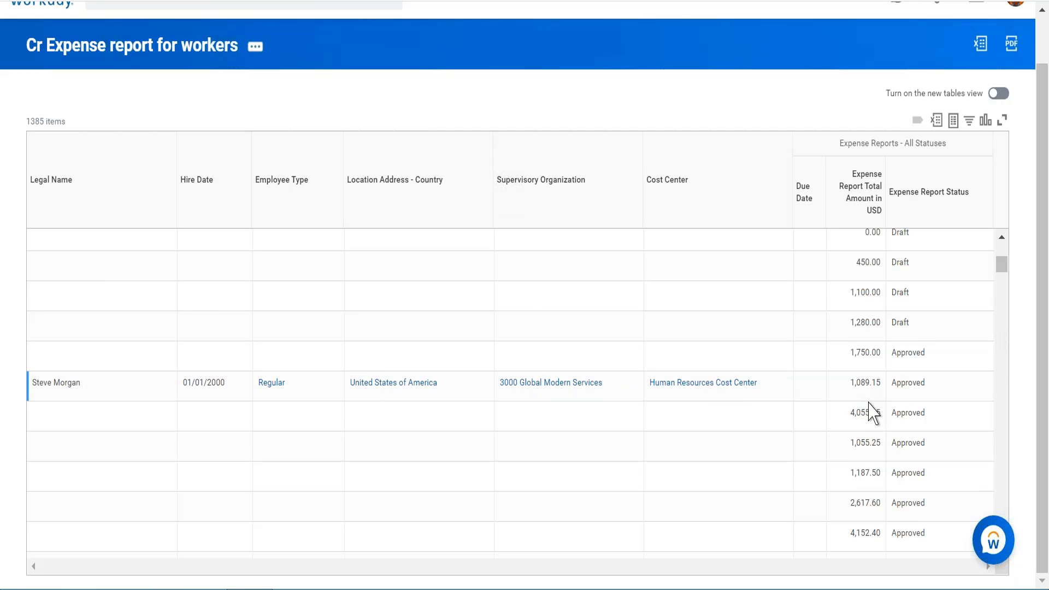
scroll(872, 414, down, 3)
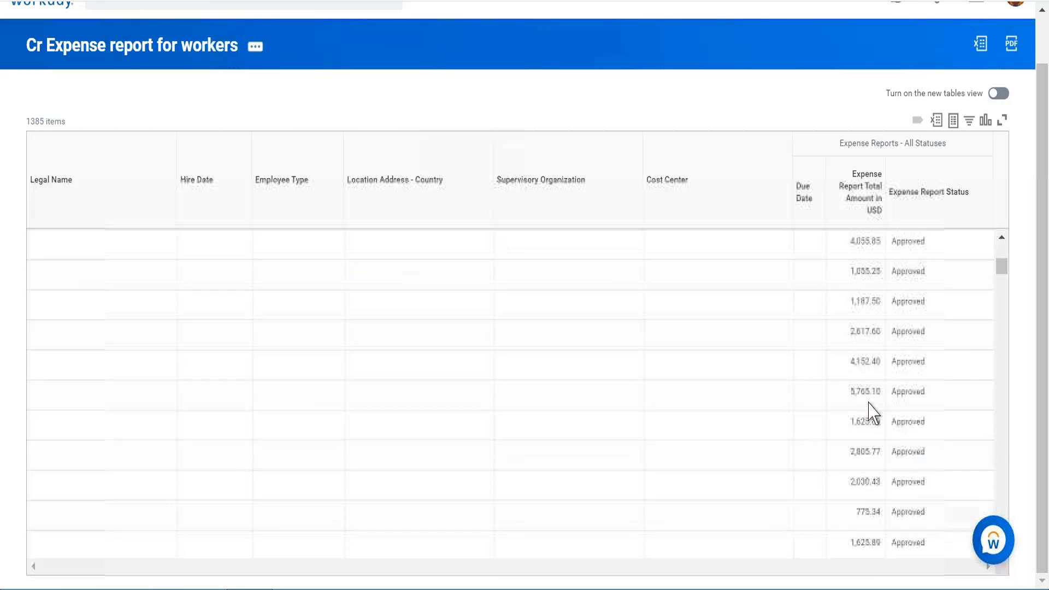
scroll(873, 414, up, 5)
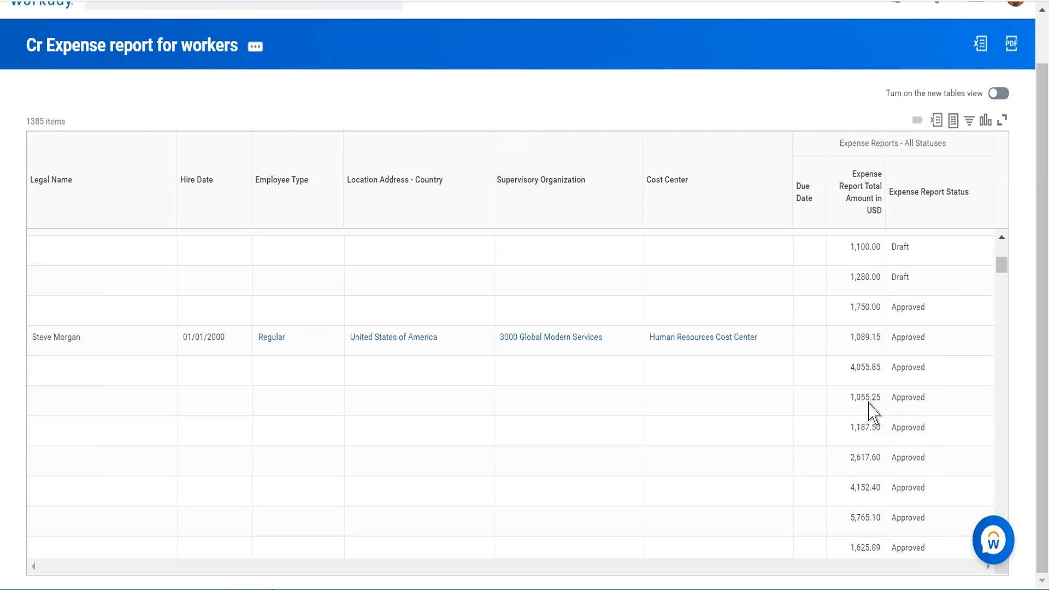
scroll(873, 414, up, 5)
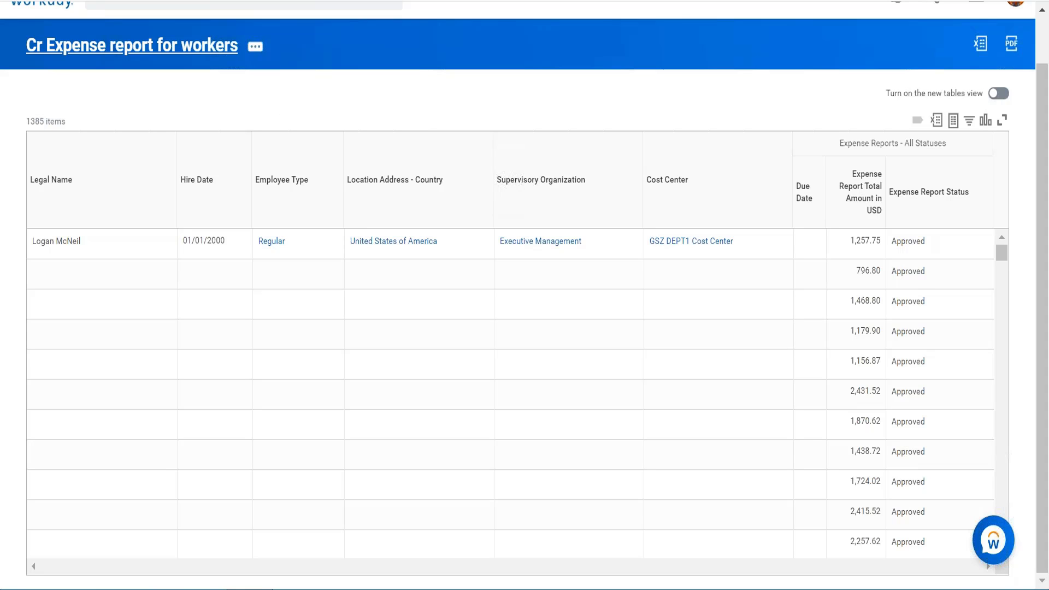
- Return to the custom report definition, open it for editing and go to its sort settings
key(ctrl+shift+Tab)
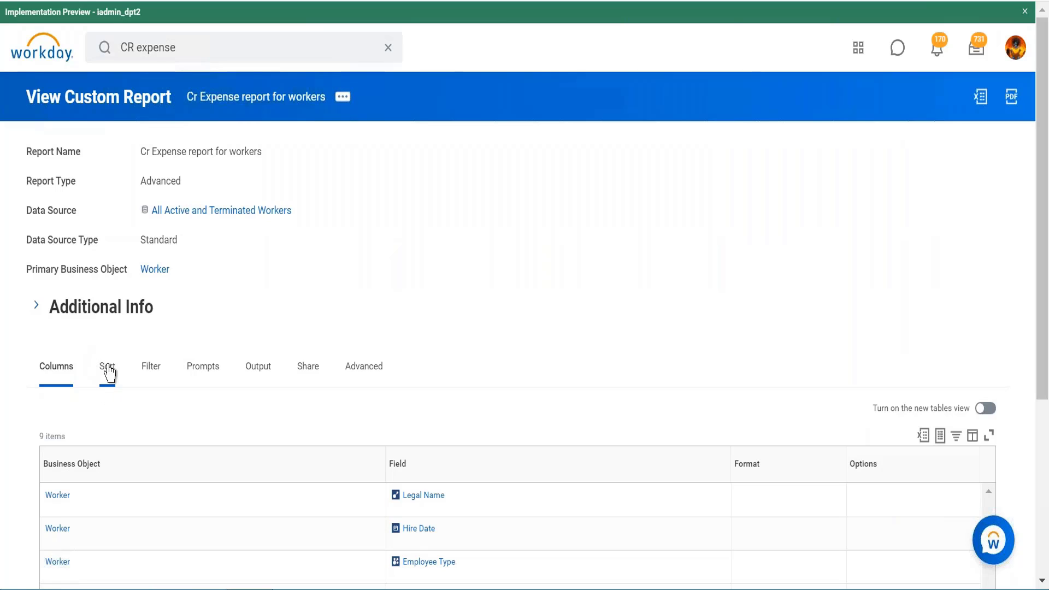
click(342, 99)
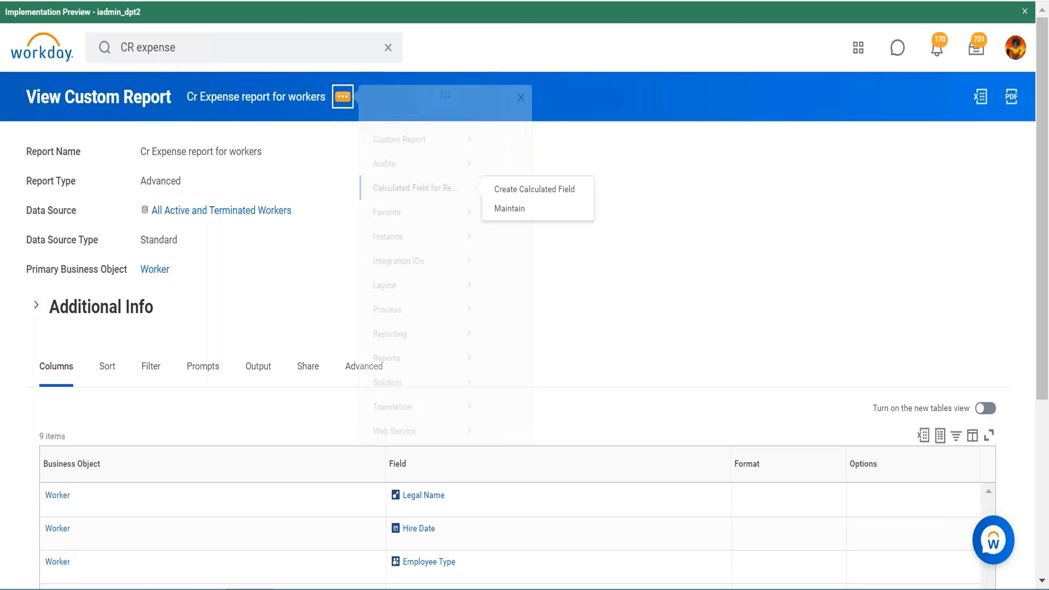
mouse_move(415, 155)
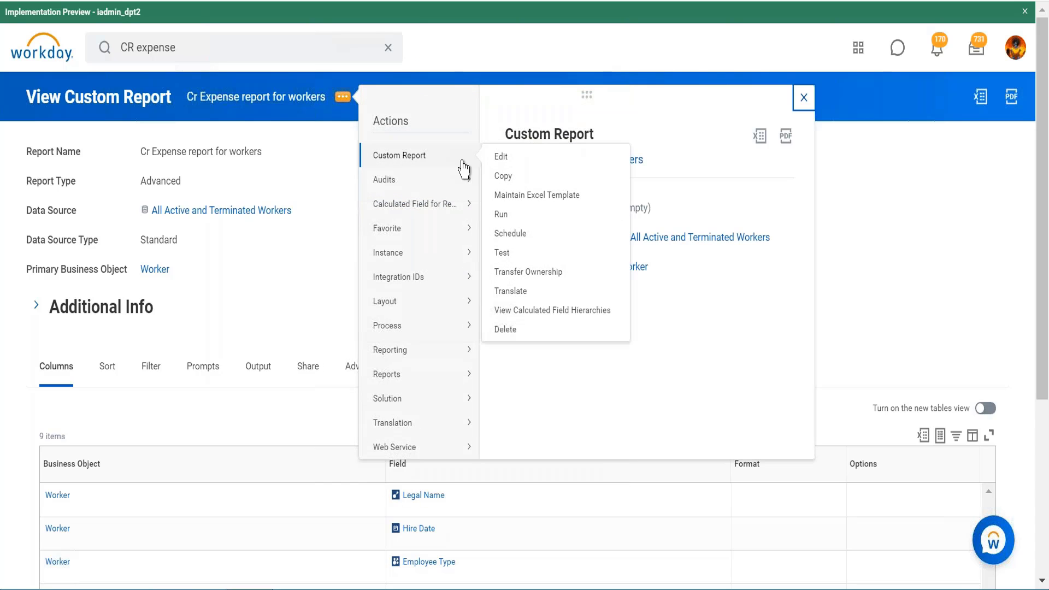
click(502, 157)
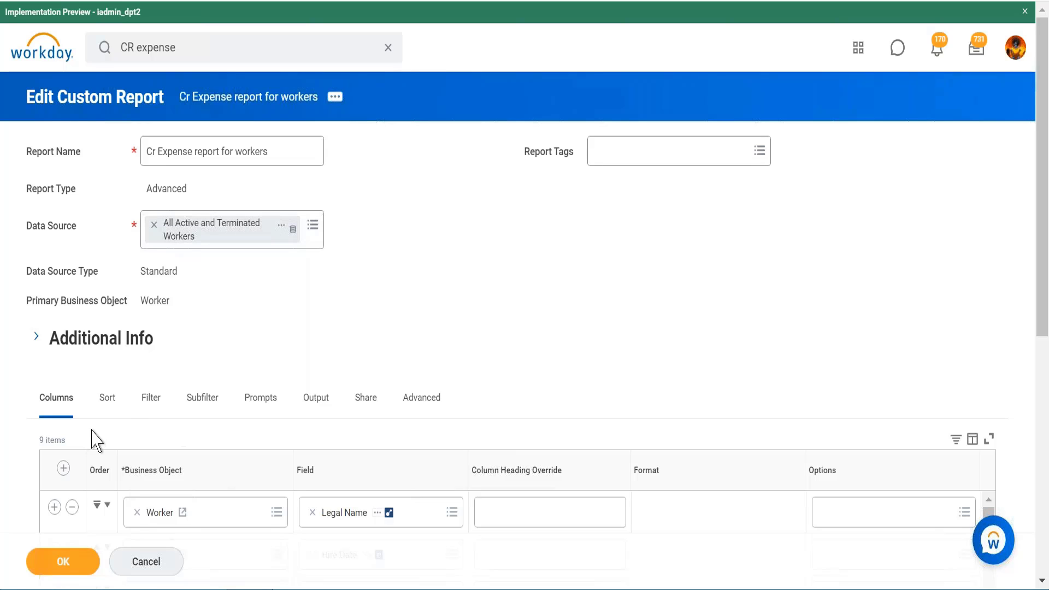
click(108, 404)
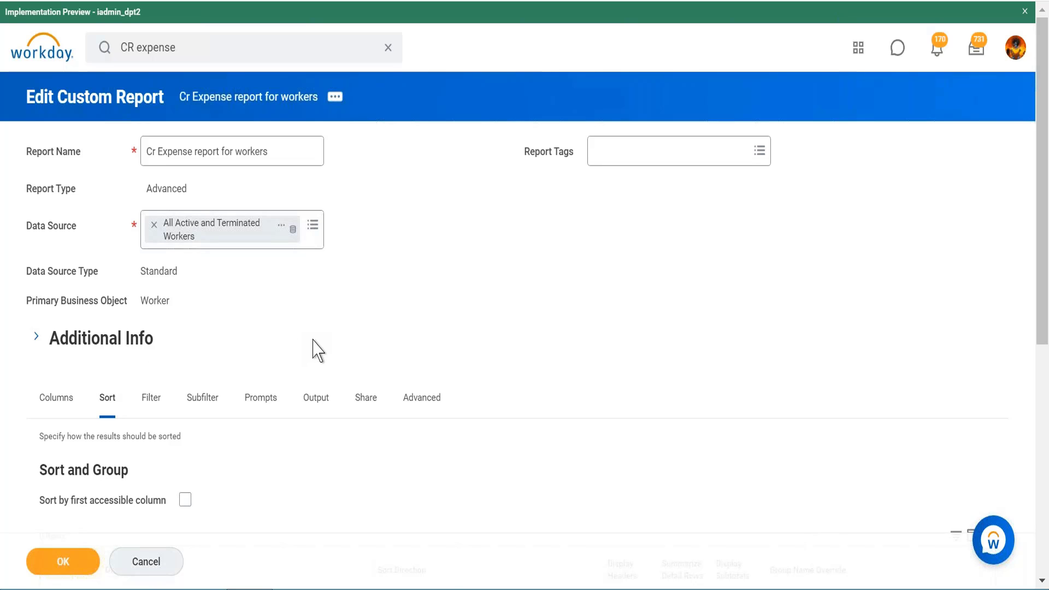
- Add a primary sort on Hire Date with the direction Alphabetical - Descending
scroll(316, 350, down, 8)
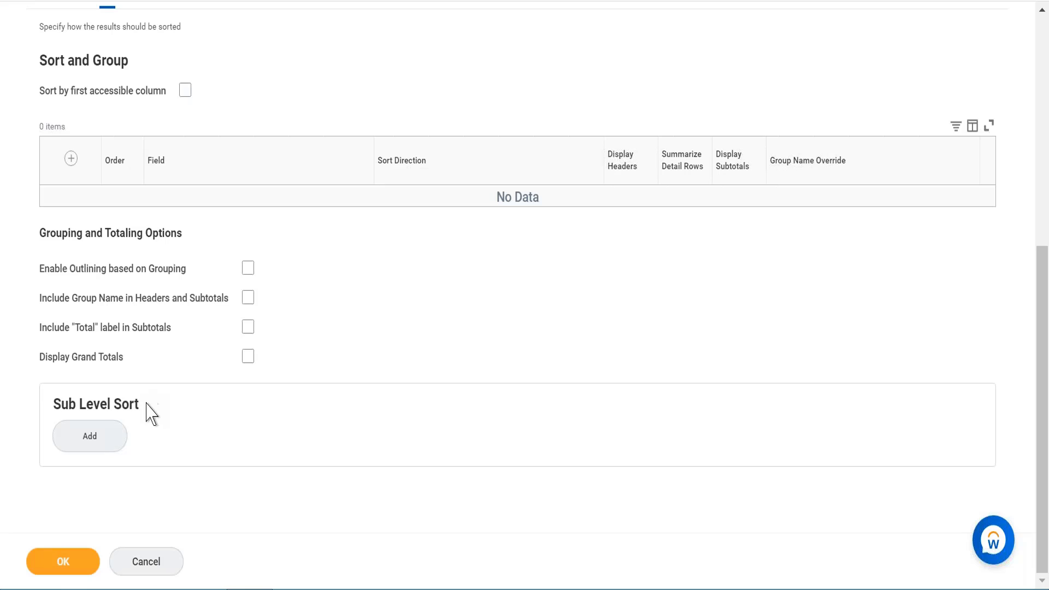
click(71, 436)
click(71, 159)
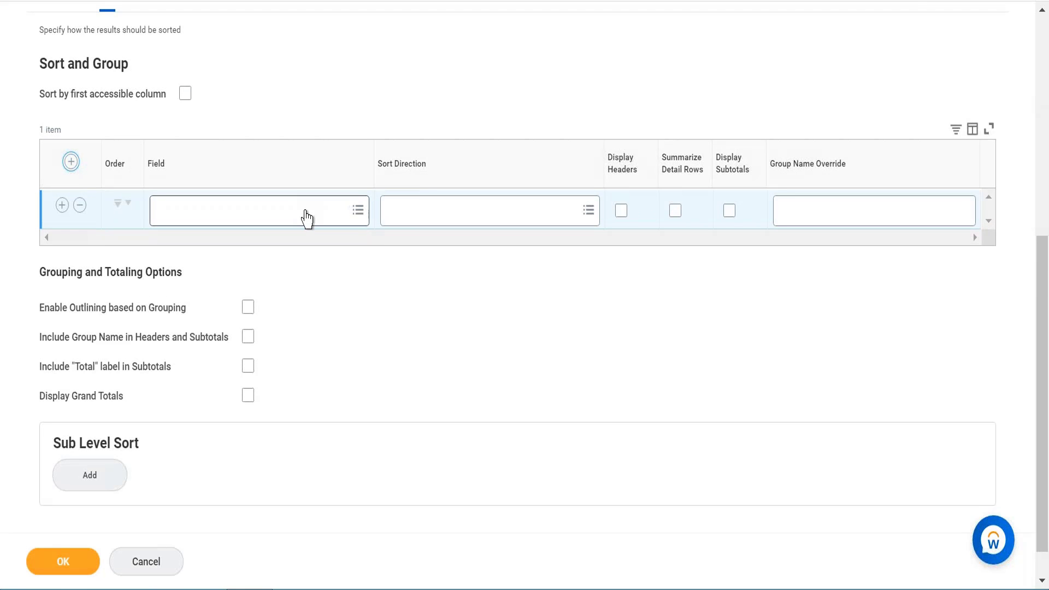
click(304, 215)
text(hire date)
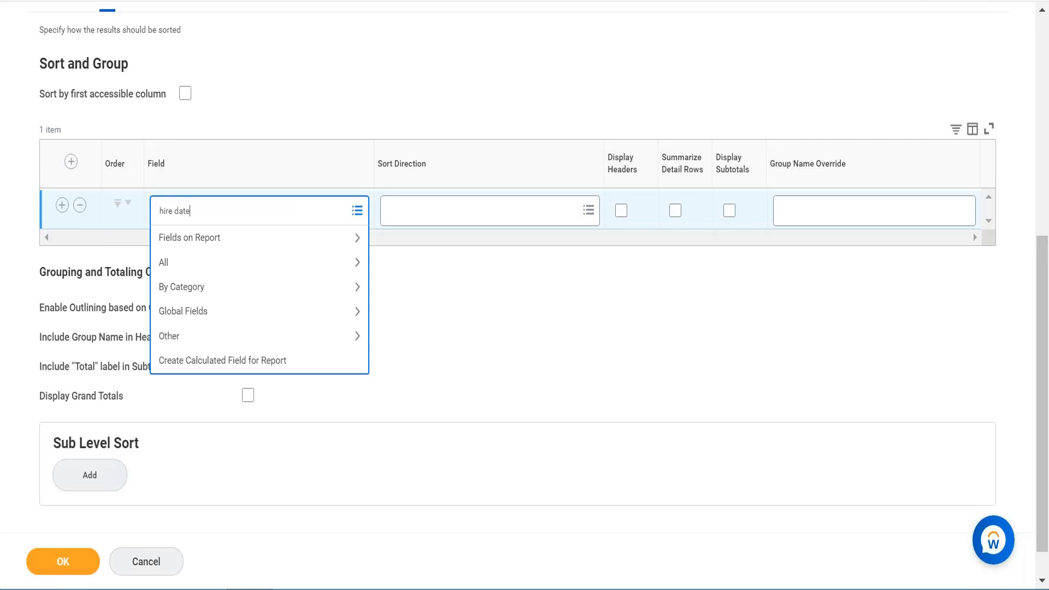
key(Return)
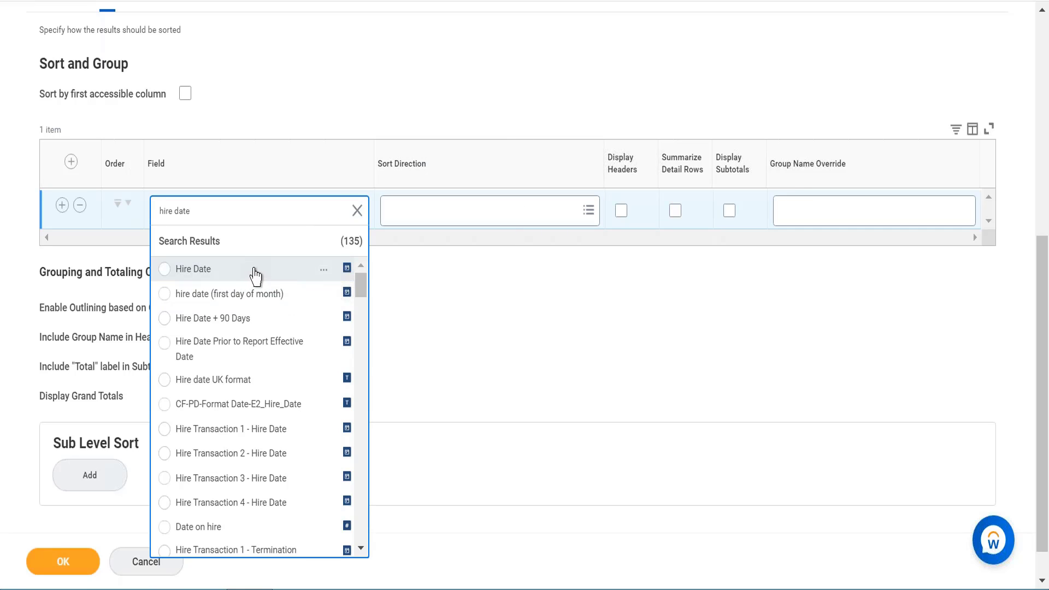
click(254, 273)
click(435, 219)
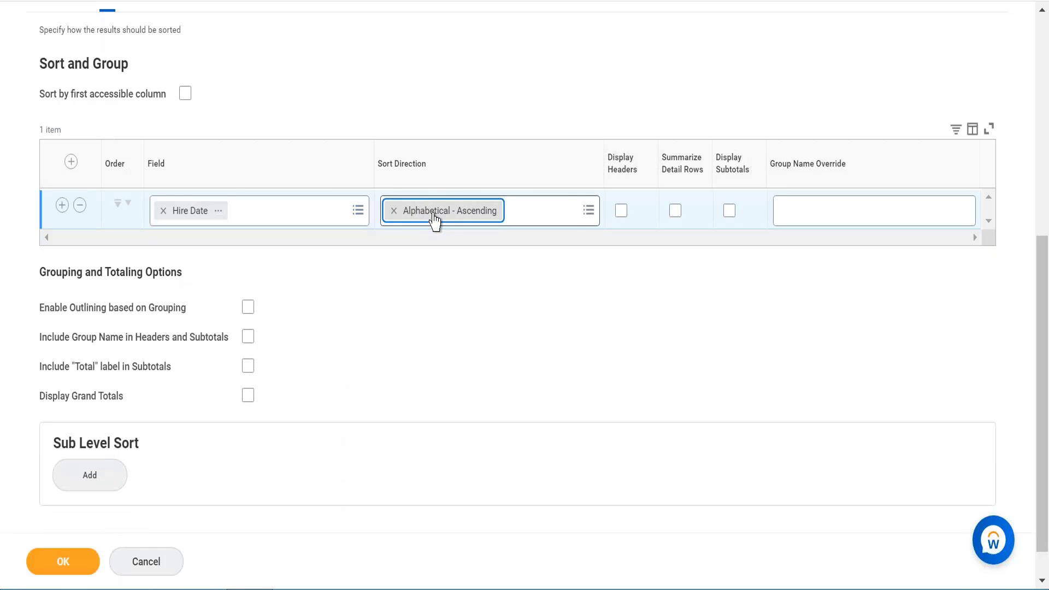
click(566, 210)
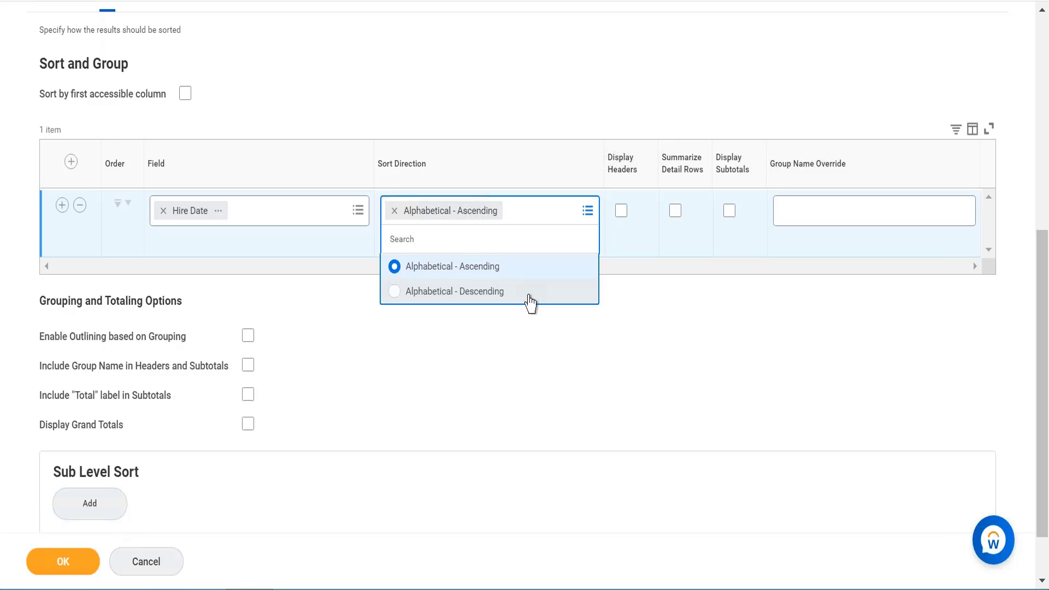
click(528, 297)
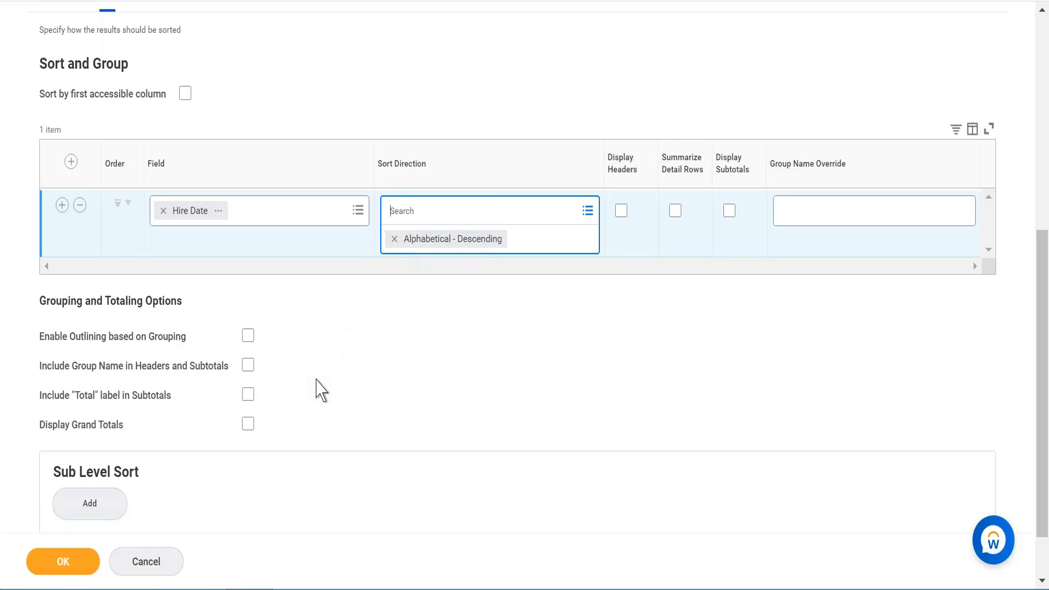
- Add a sub-level sort and set its business object to Expense Reports - All Statuses
scroll(321, 390, down, 1)
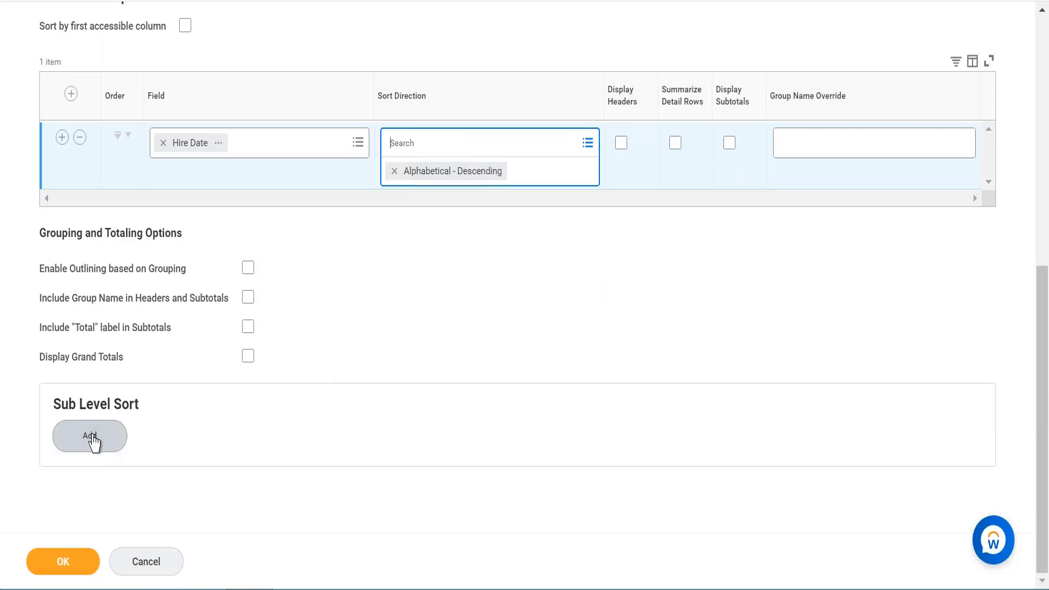
click(90, 437)
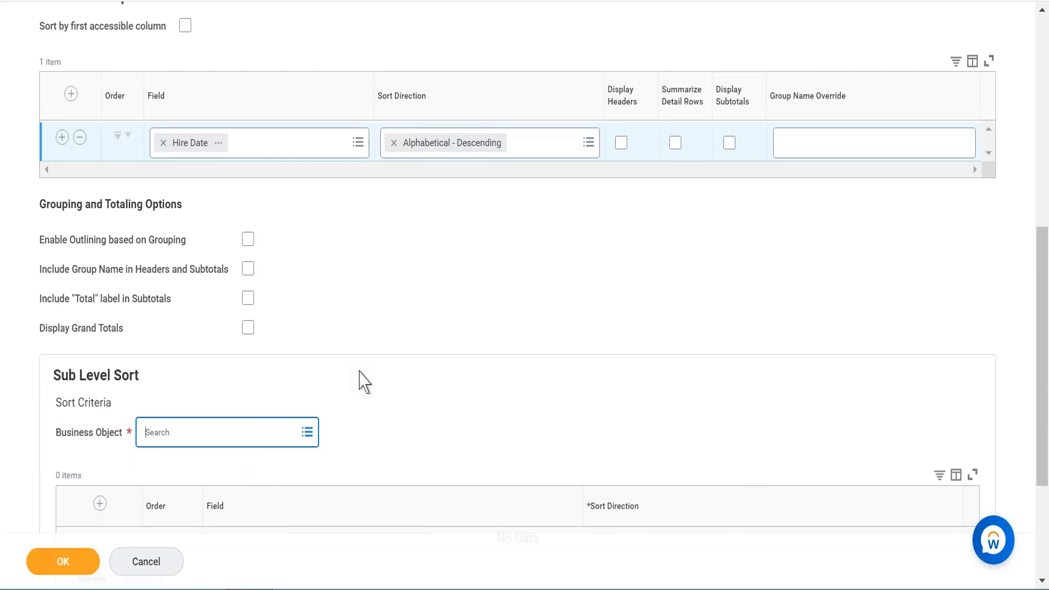
scroll(361, 380, down, 2)
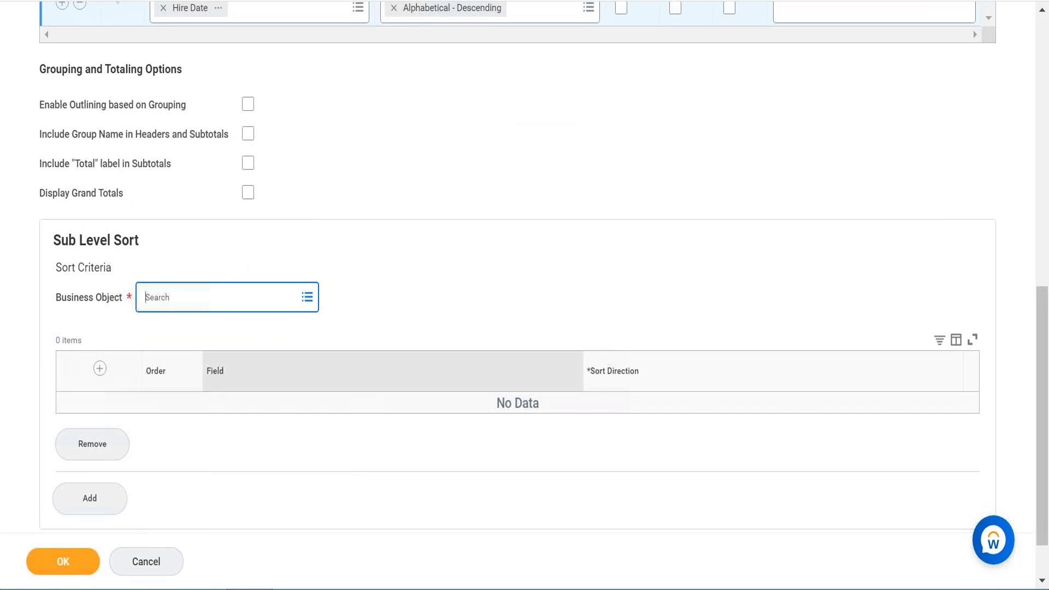
click(281, 297)
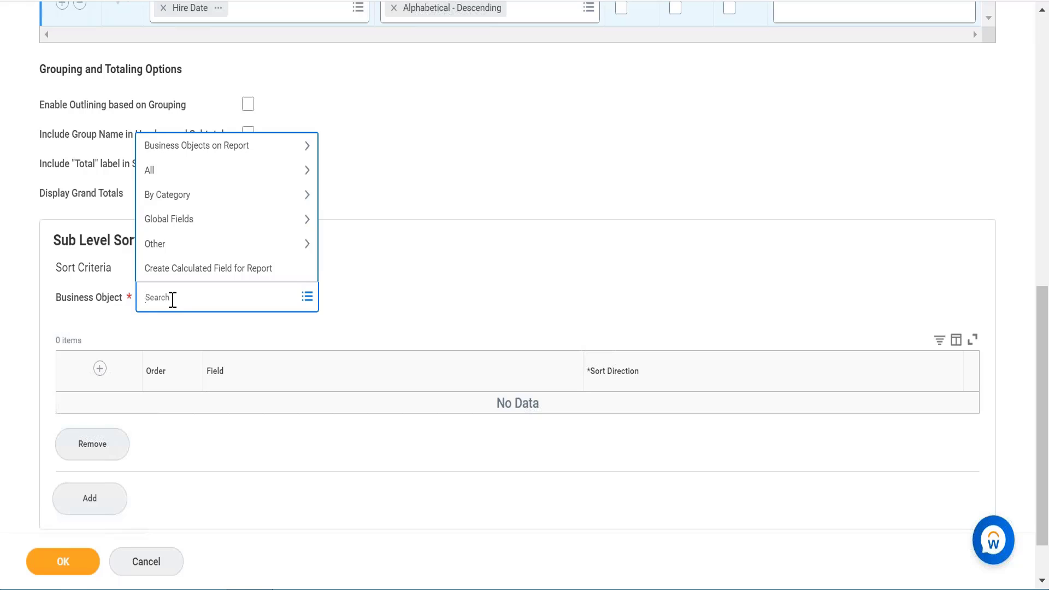
click(263, 149)
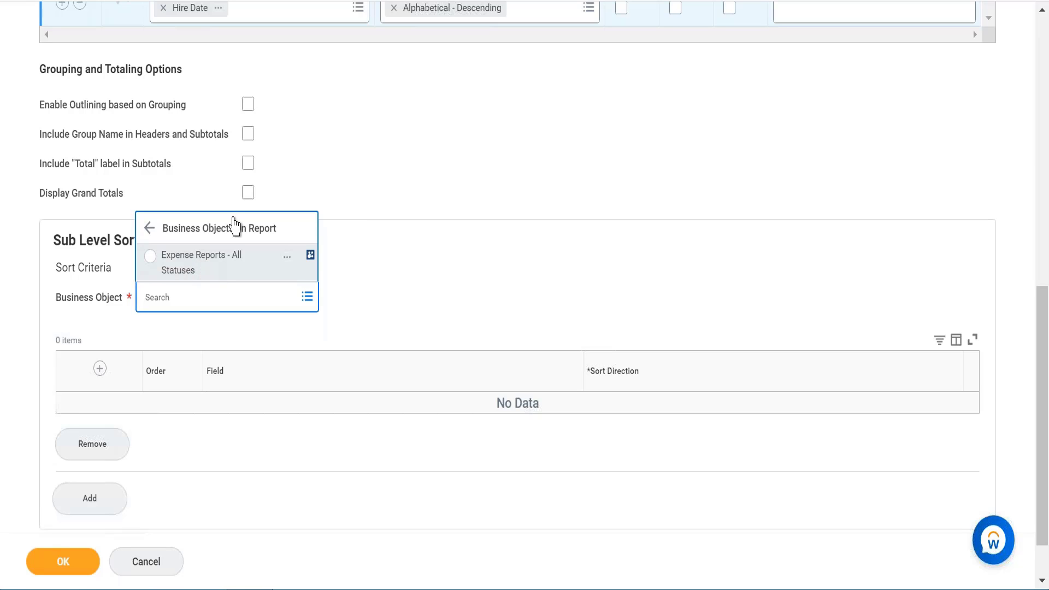
click(238, 269)
- Add a sub-level sort field Expense Report Total Amount in USD with direction Alphabetical - Descending
click(99, 407)
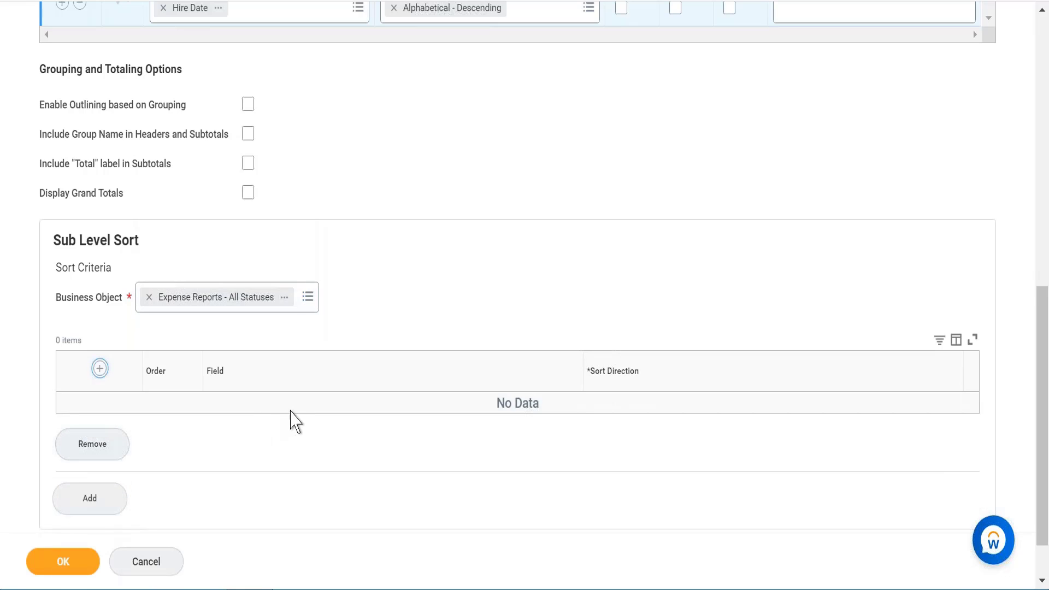
click(260, 425)
text(a)
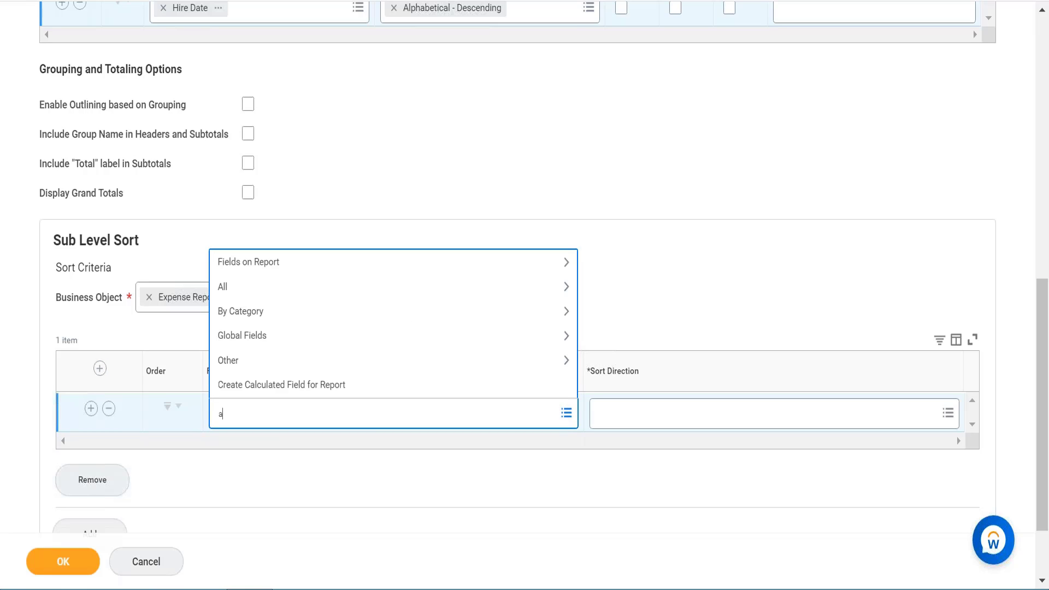
text(mount usd)
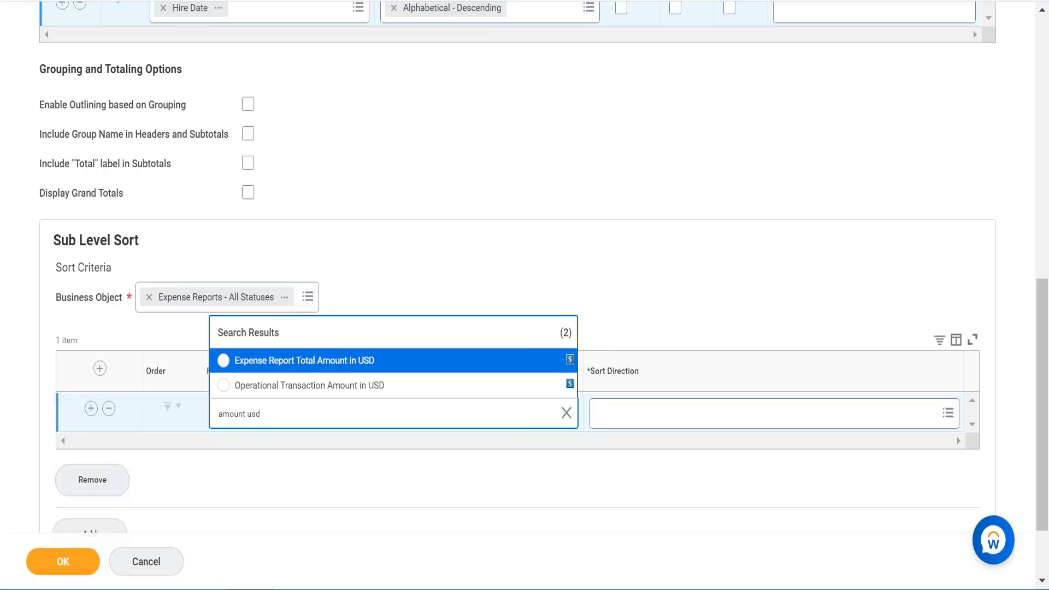
click(407, 362)
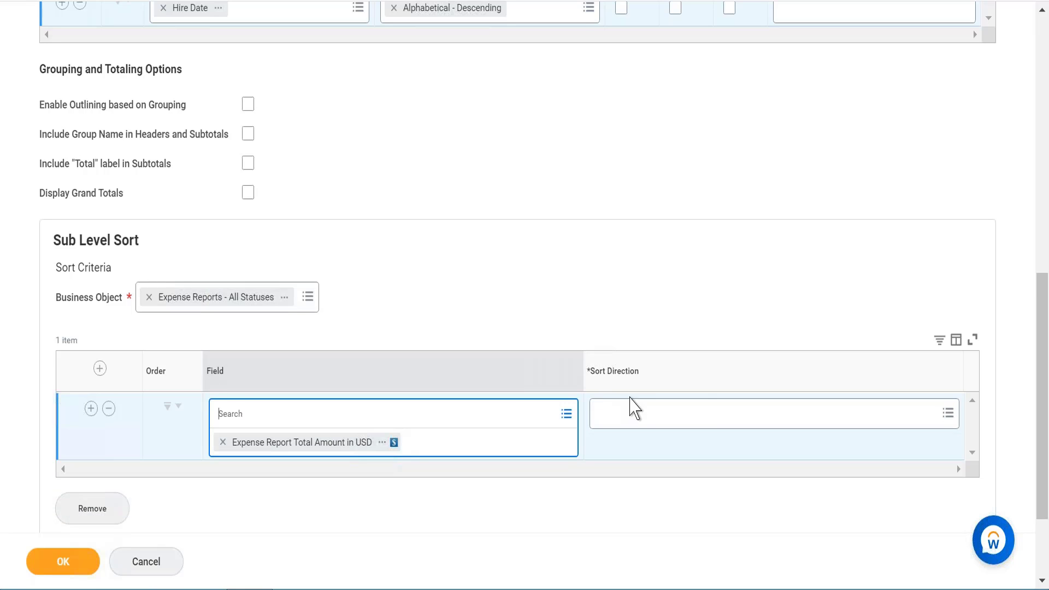
click(776, 409)
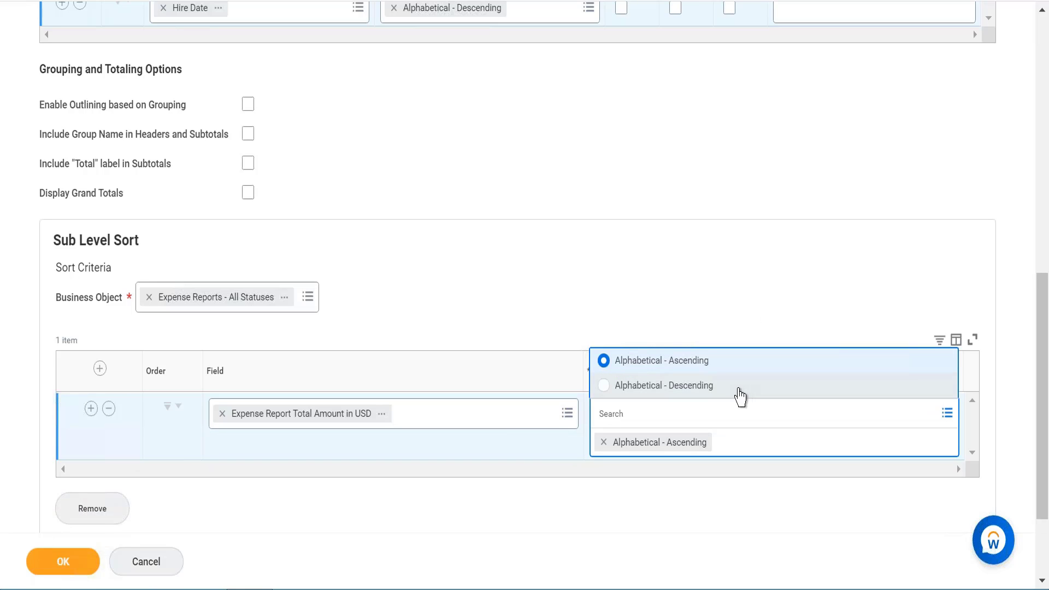
click(739, 388)
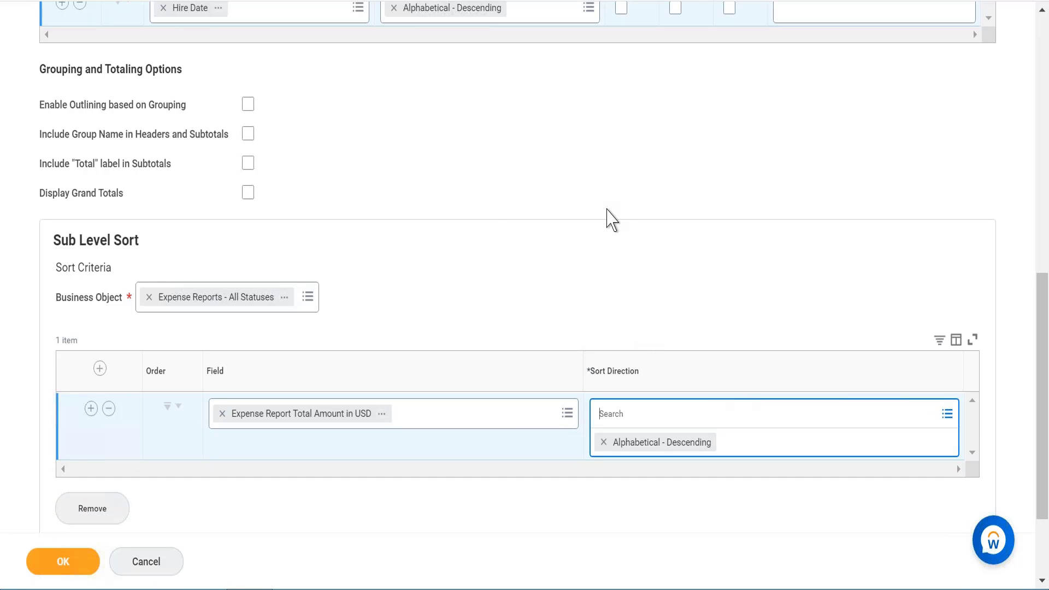
scroll(484, 212, down, 1)
scroll(484, 212, up, 2)
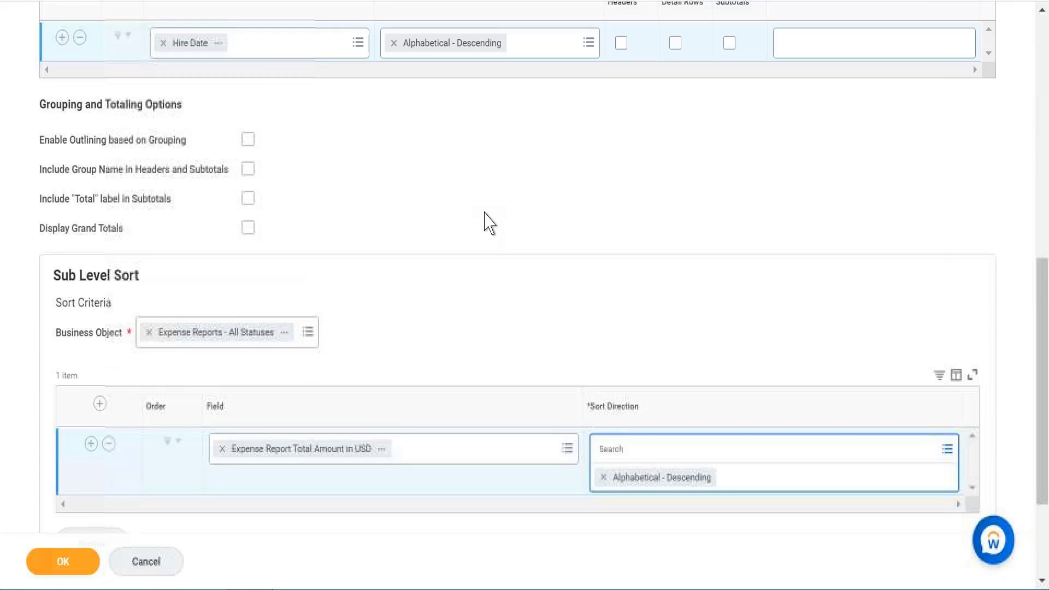
- Save the report definition with its new sort settings and run the report
scroll(487, 216, up, 3)
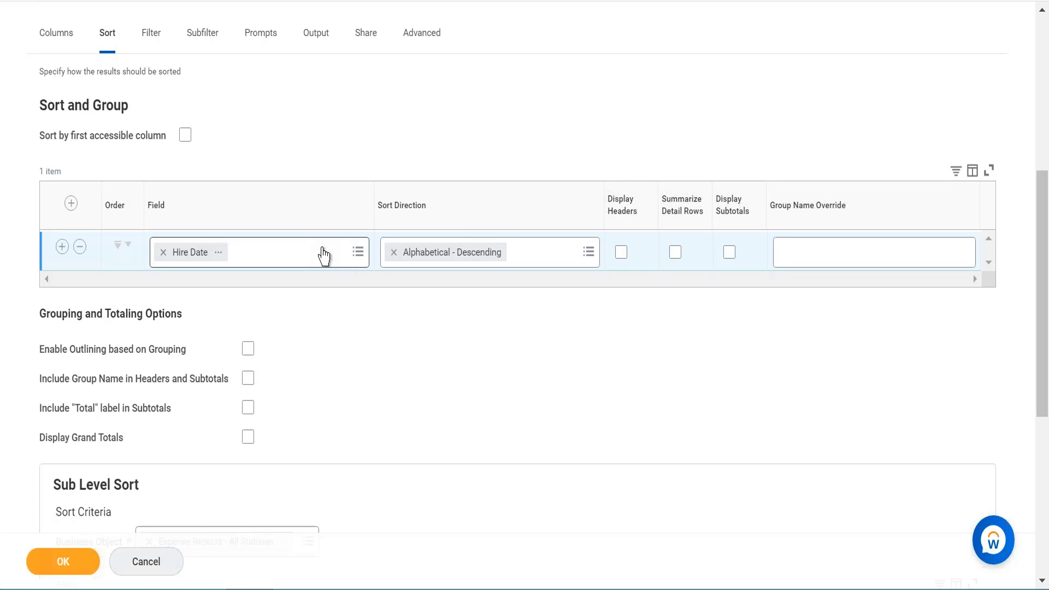
scroll(382, 398, down, 7)
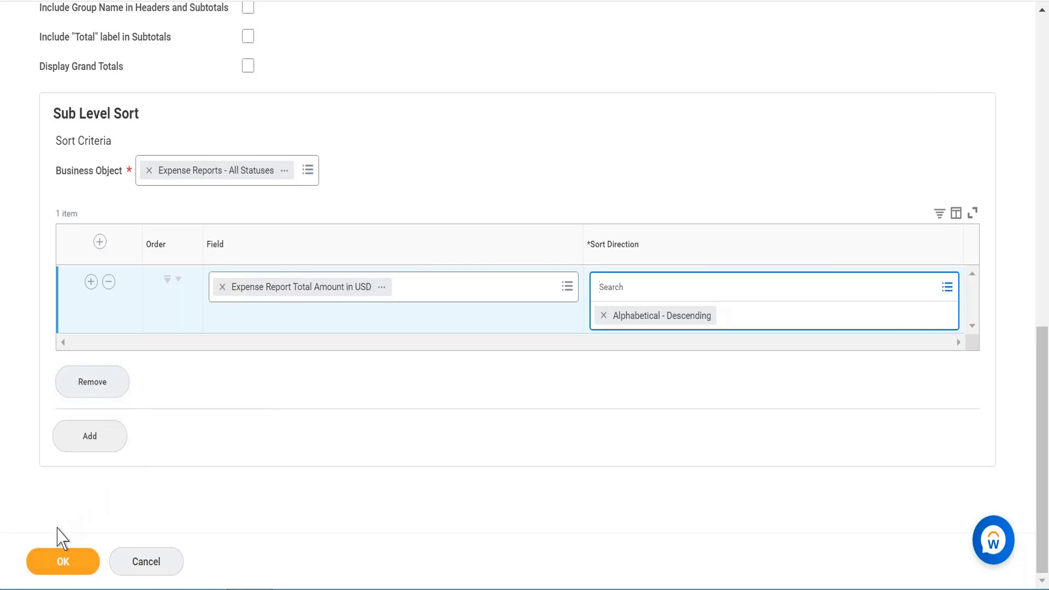
click(66, 562)
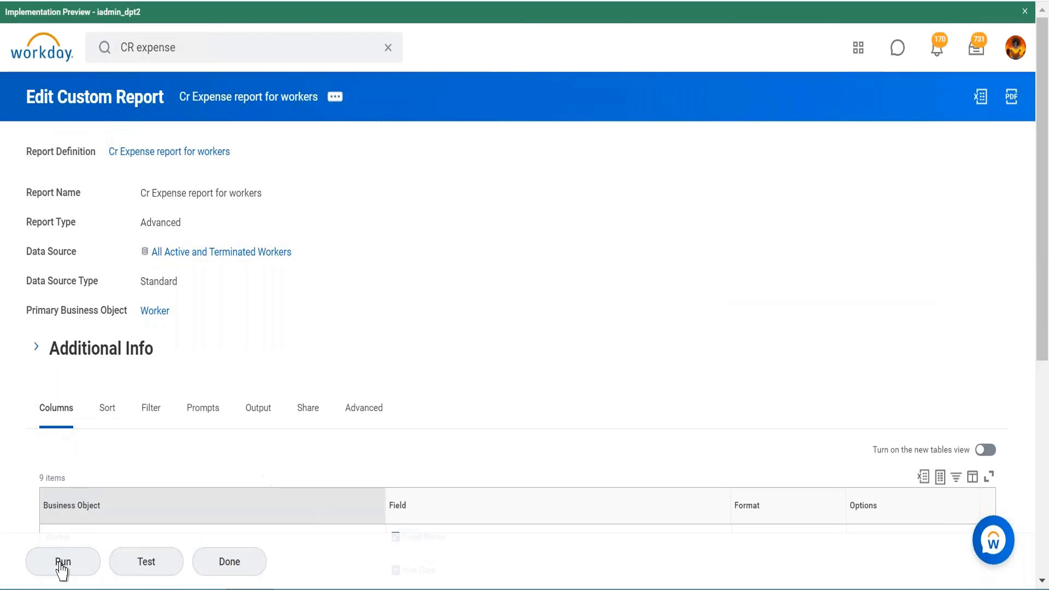
click(70, 567)
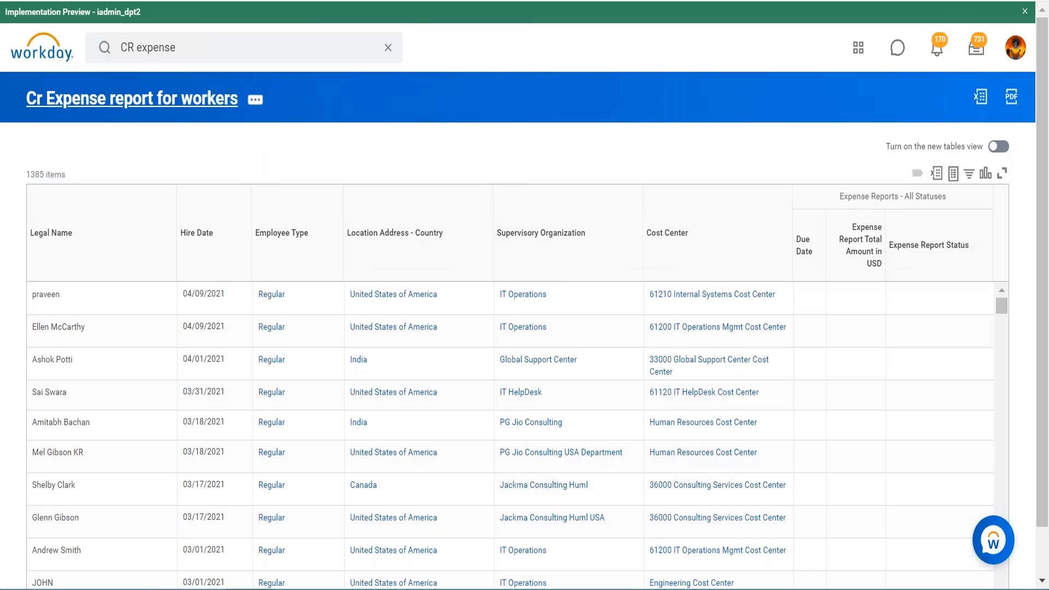
- Return to the custom report definition and open it for editing
key(ctrl+Tab)
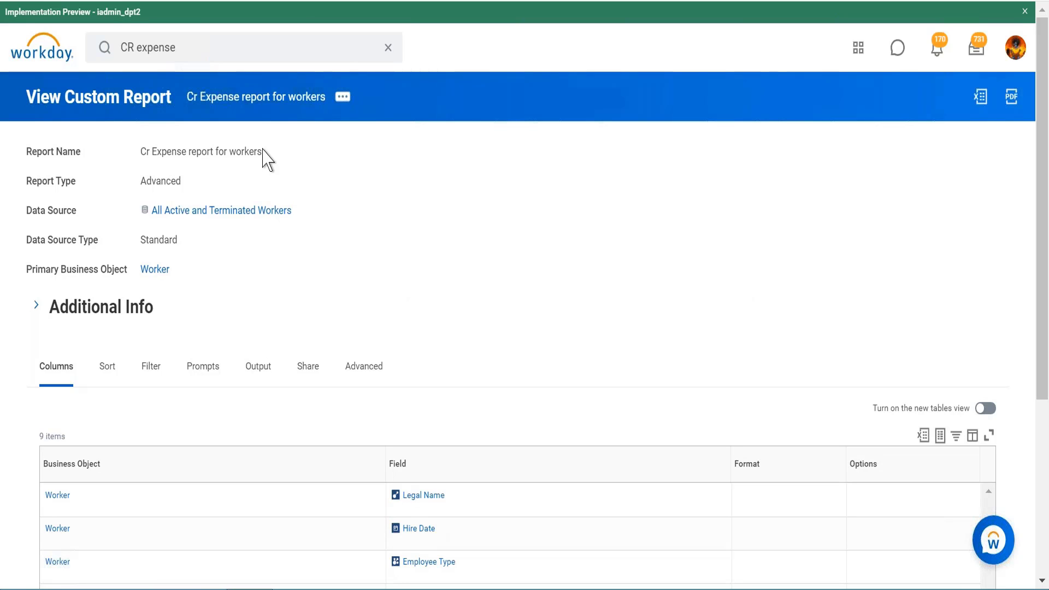
click(345, 95)
mouse_move(462, 157)
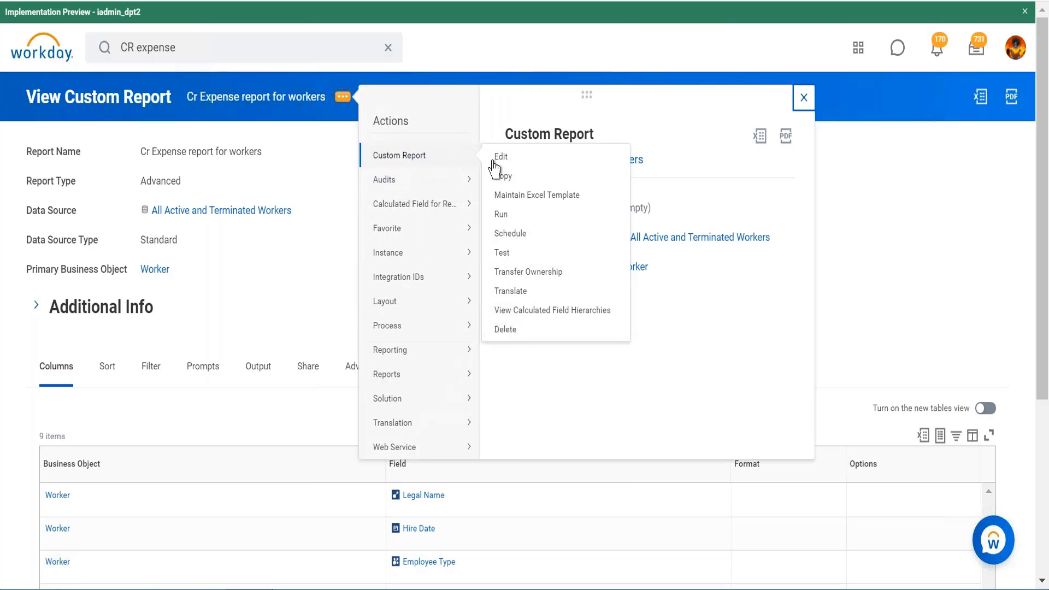
click(501, 158)
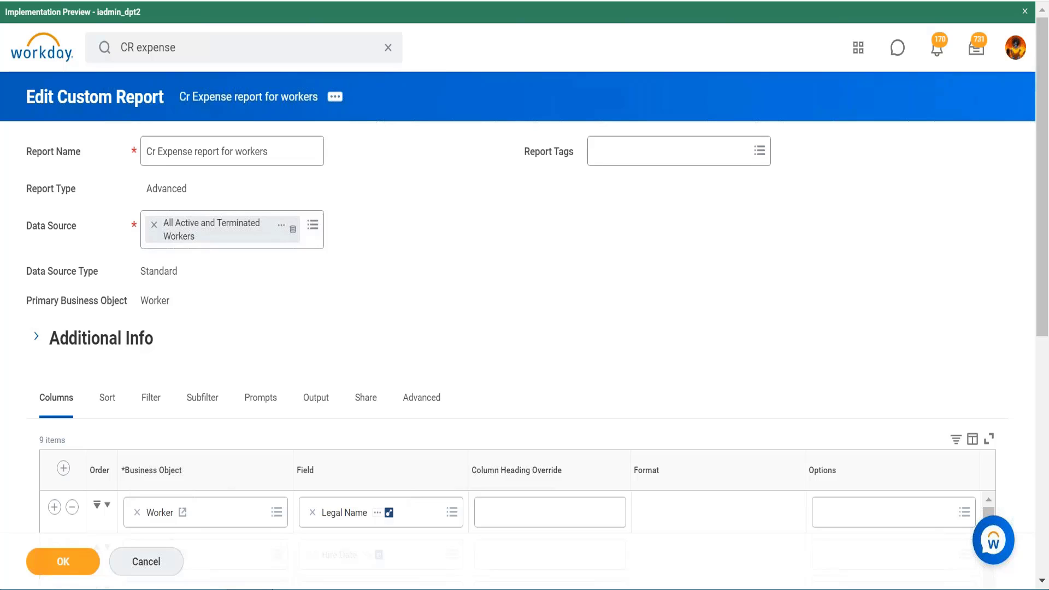
- Add a filter condition on the field Worker with the operator in the selection list
scroll(321, 200, down, 5)
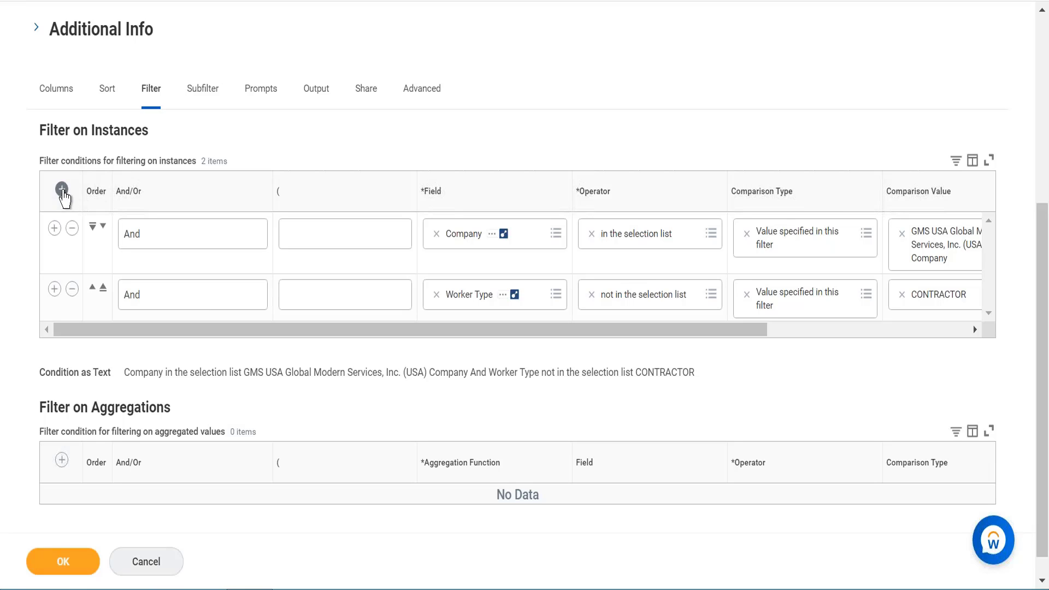
click(62, 189)
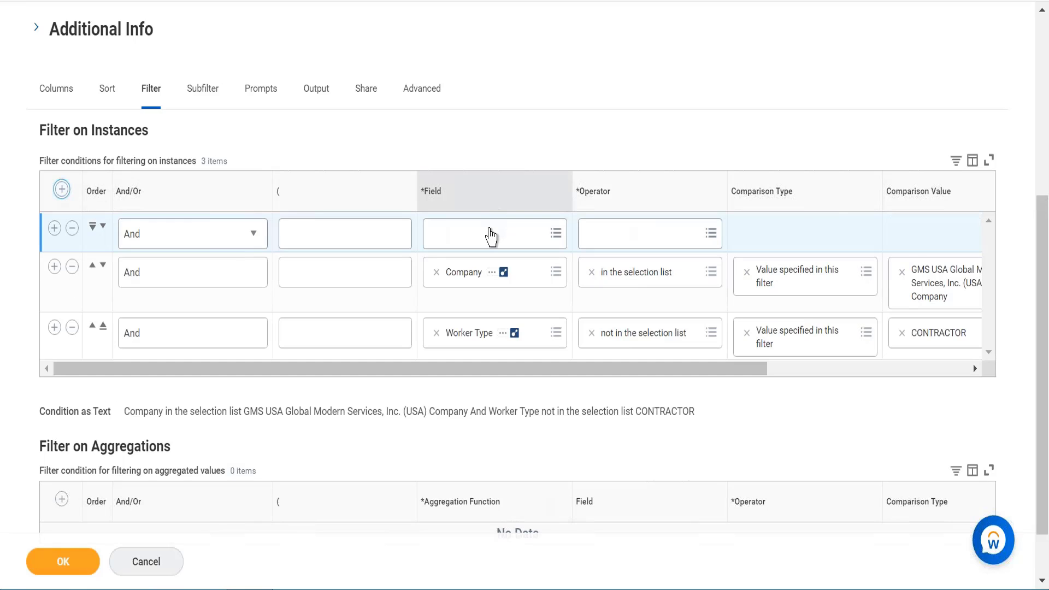
click(489, 239)
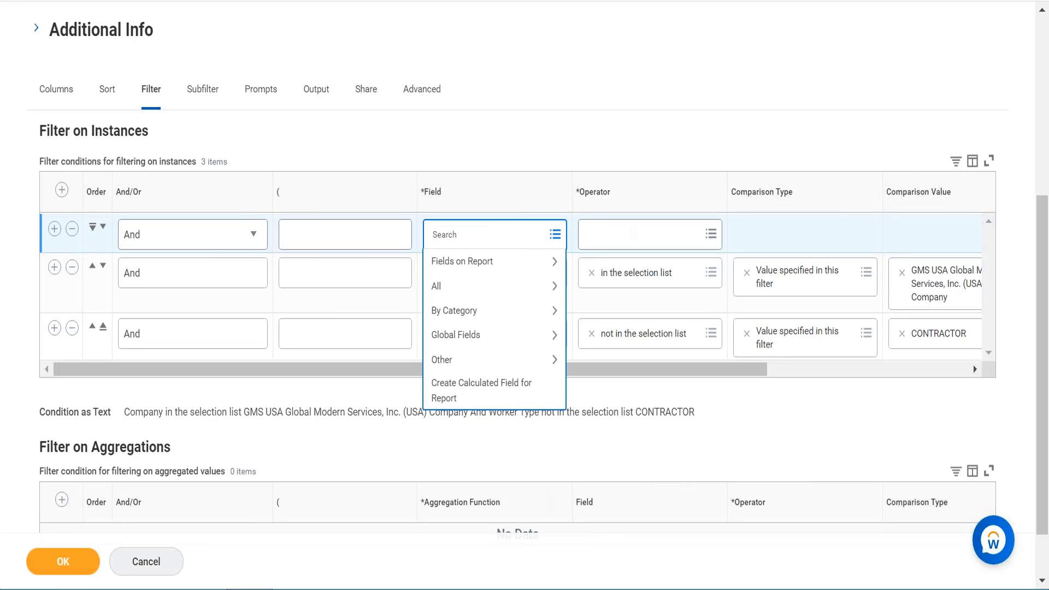
text(worker)
key(Return)
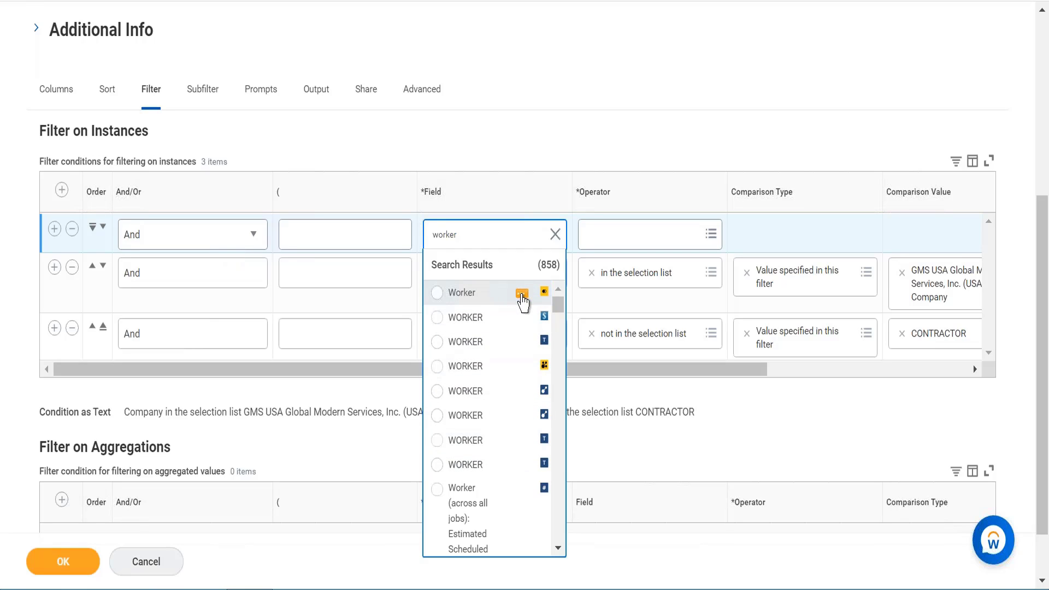
click(522, 294)
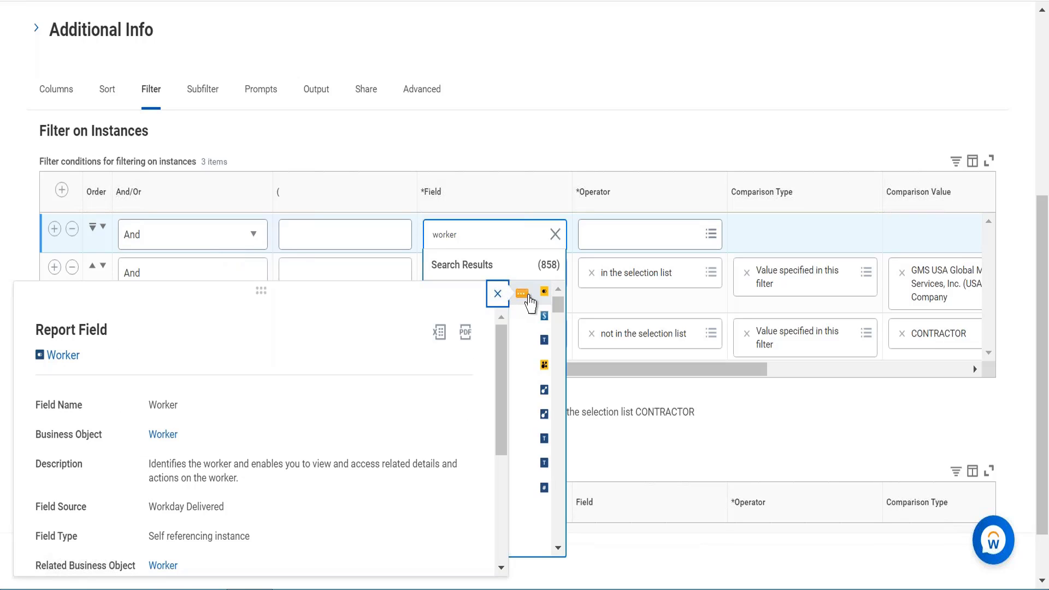
click(530, 304)
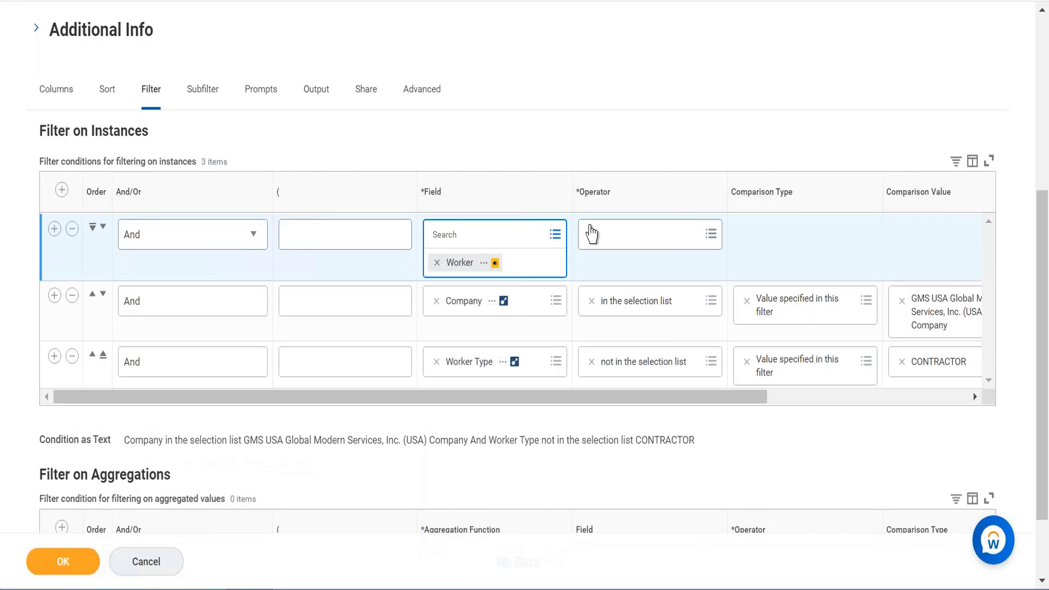
click(668, 237)
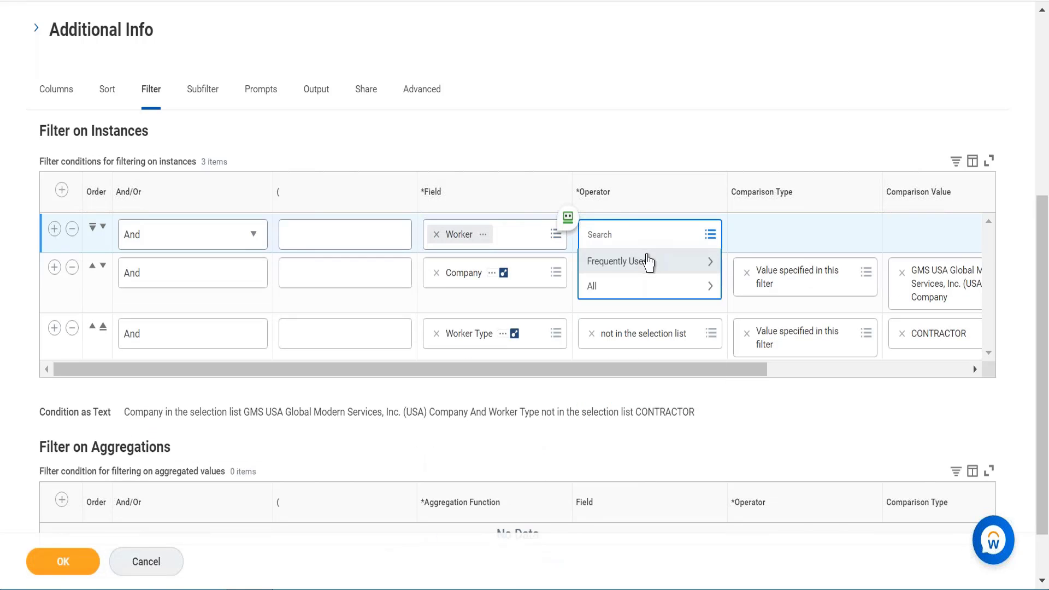
click(647, 264)
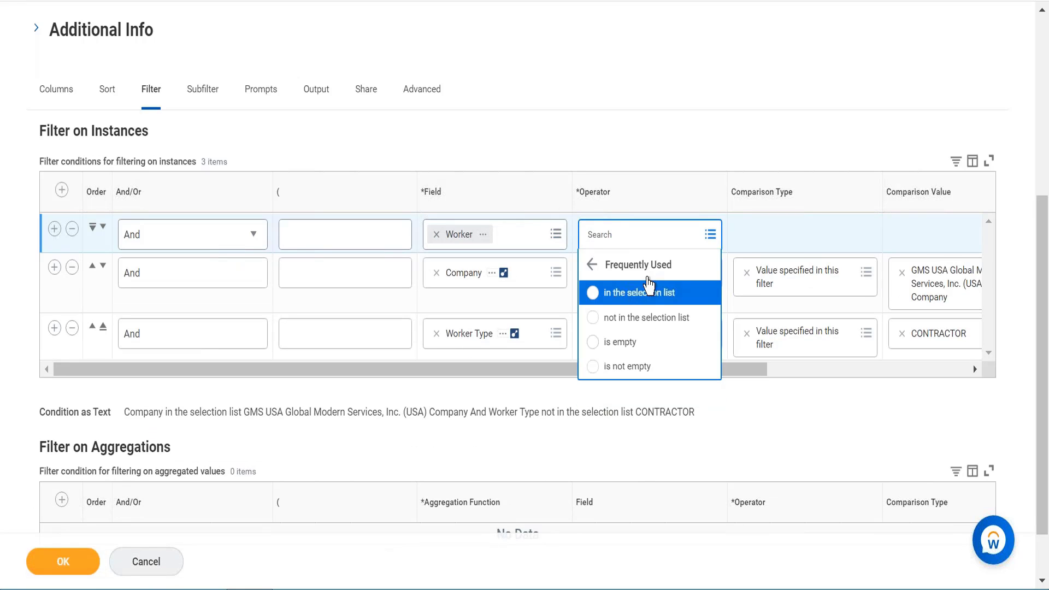
click(648, 292)
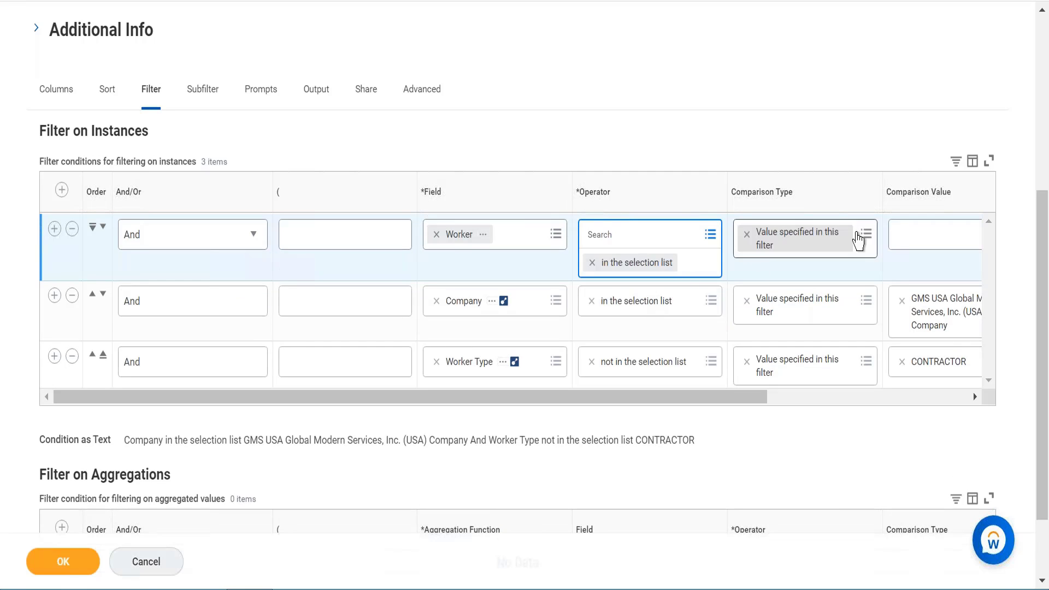
- Set the Worker filter's comparison type to prompt the user for the value and ignore the filter condition if the value is blank
click(868, 236)
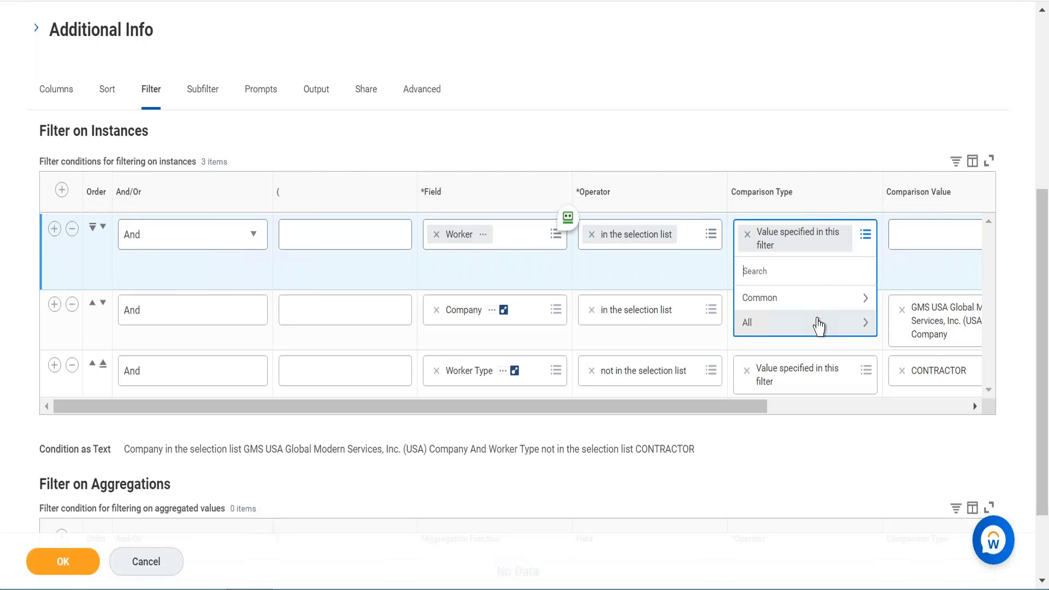
click(819, 324)
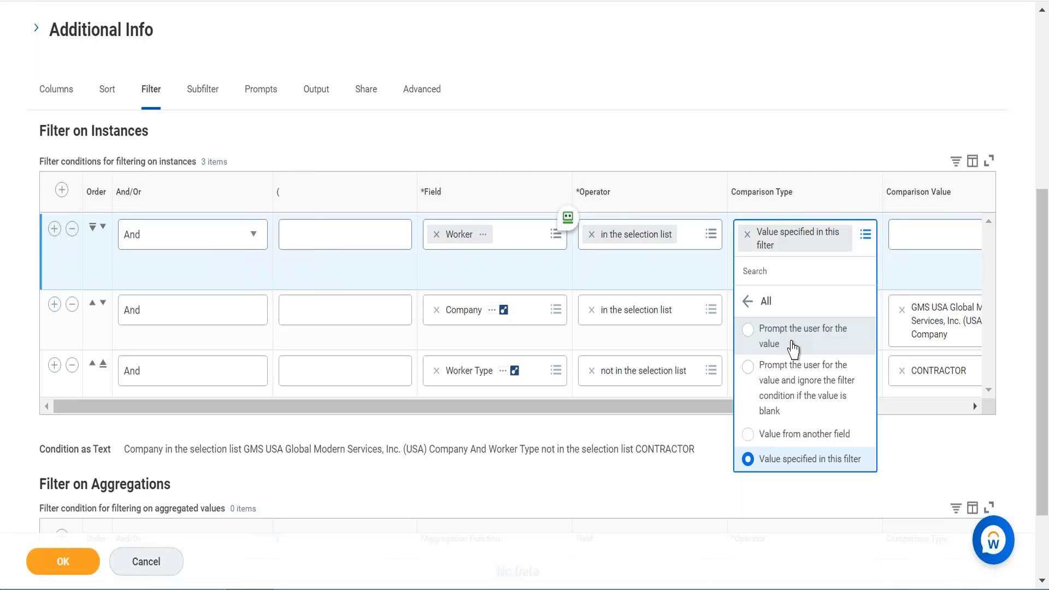
click(792, 344)
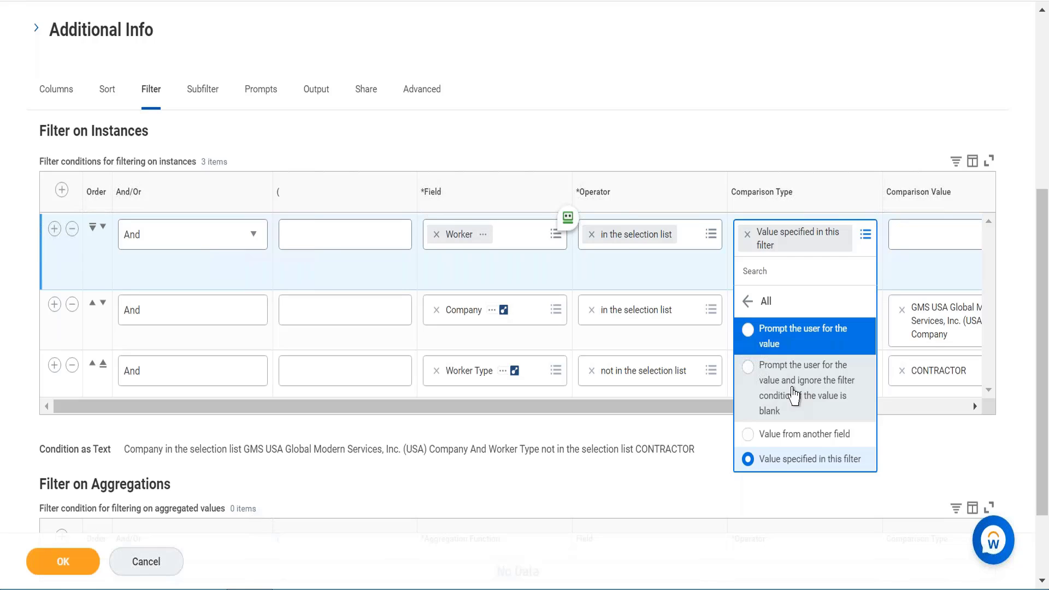
click(793, 395)
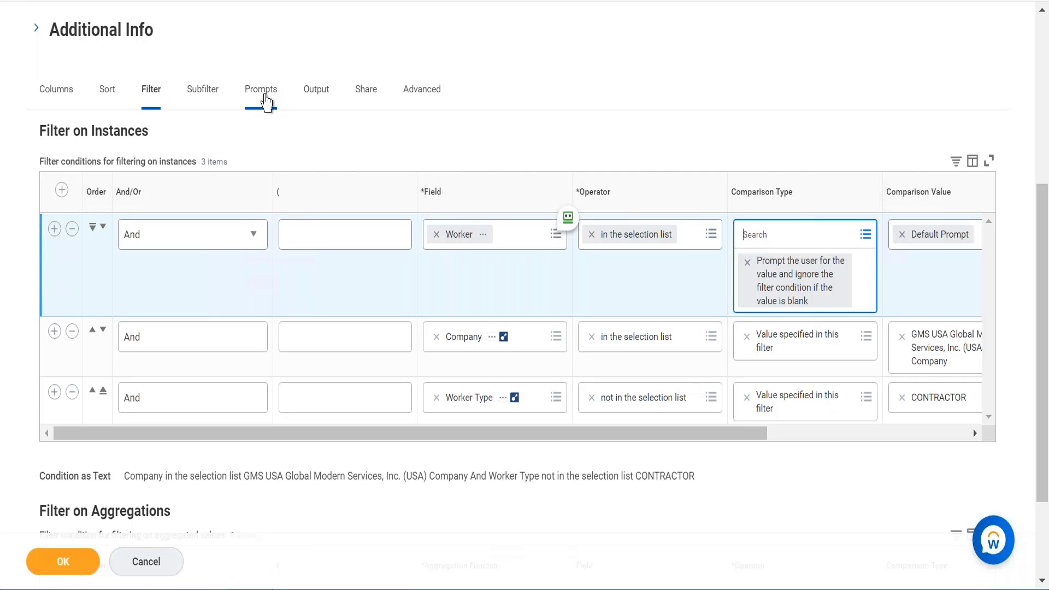
- Populate the undefined prompt defaults and set the Worker prompt's label to Employee
click(265, 101)
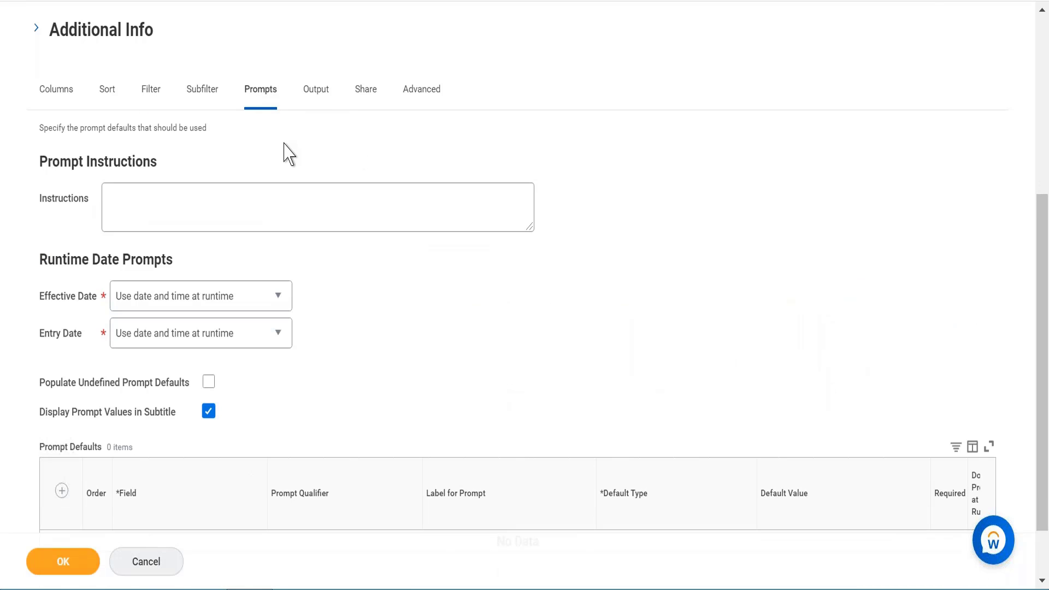
key(ctrl+plus)
key(ctrl+plus)
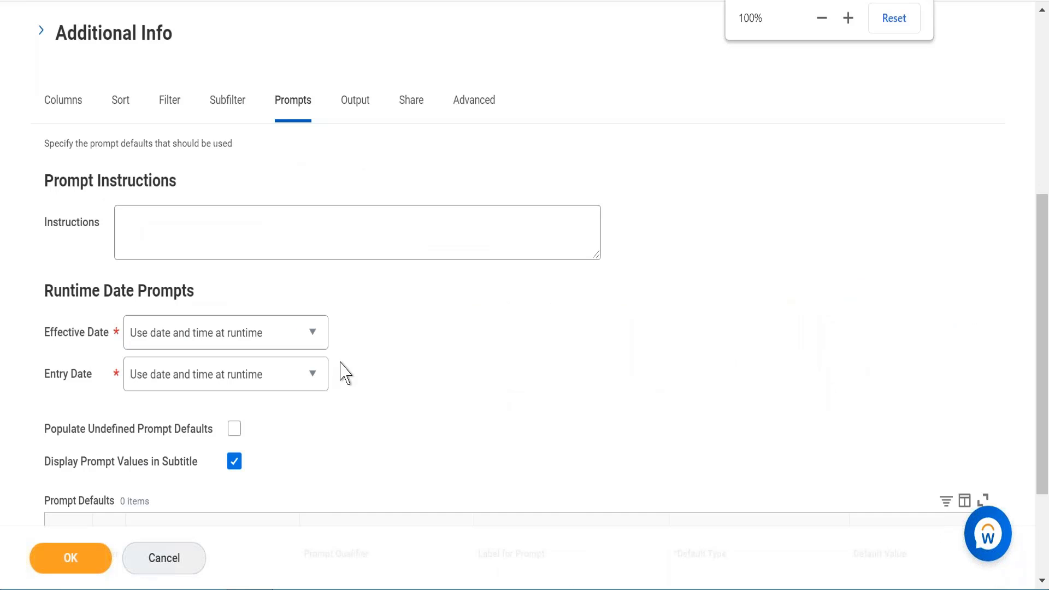
scroll(340, 363, down, 5)
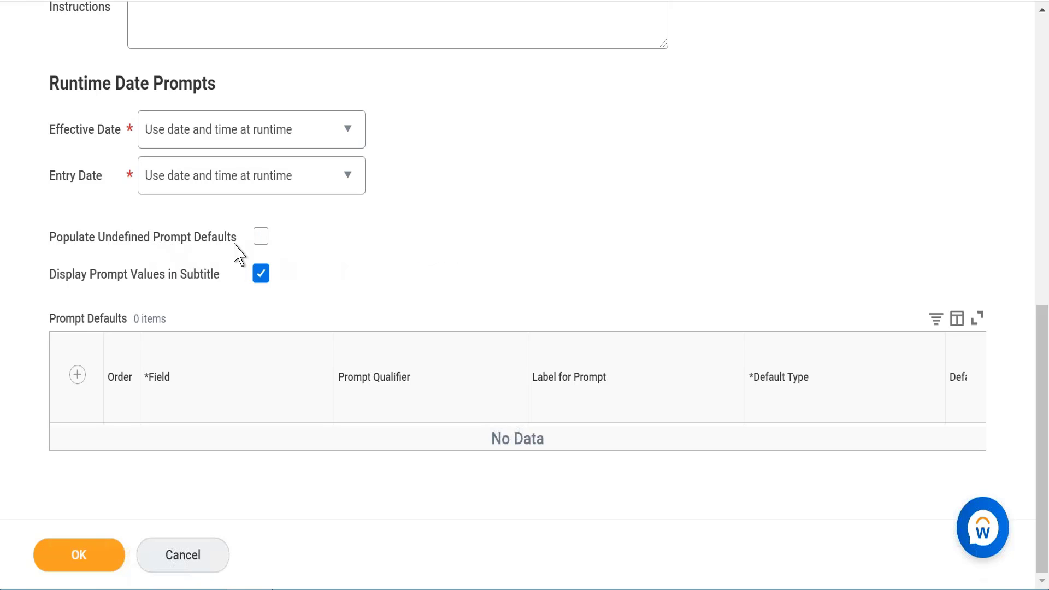
click(262, 237)
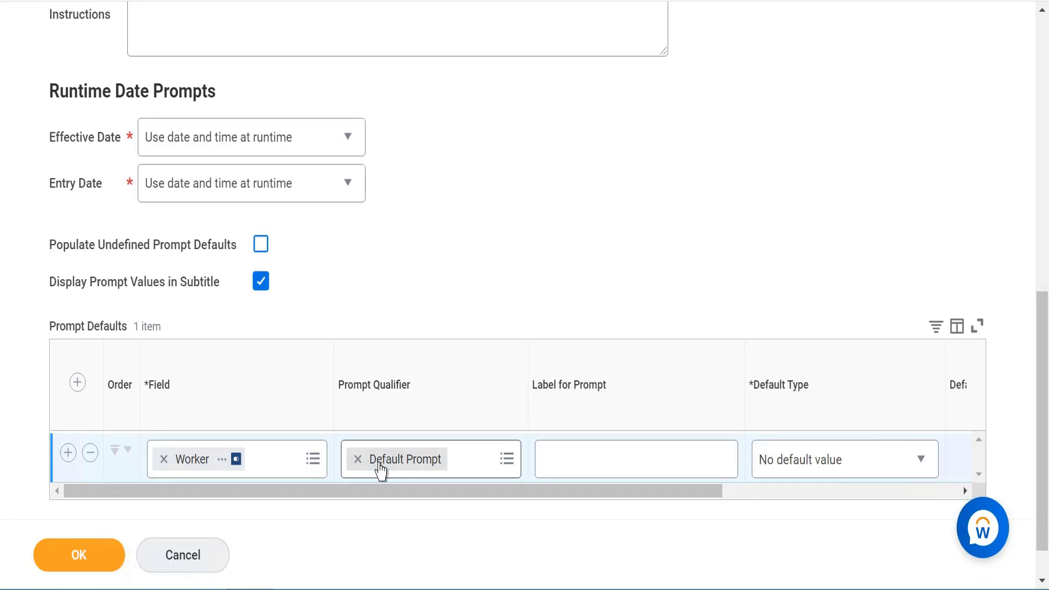
click(600, 458)
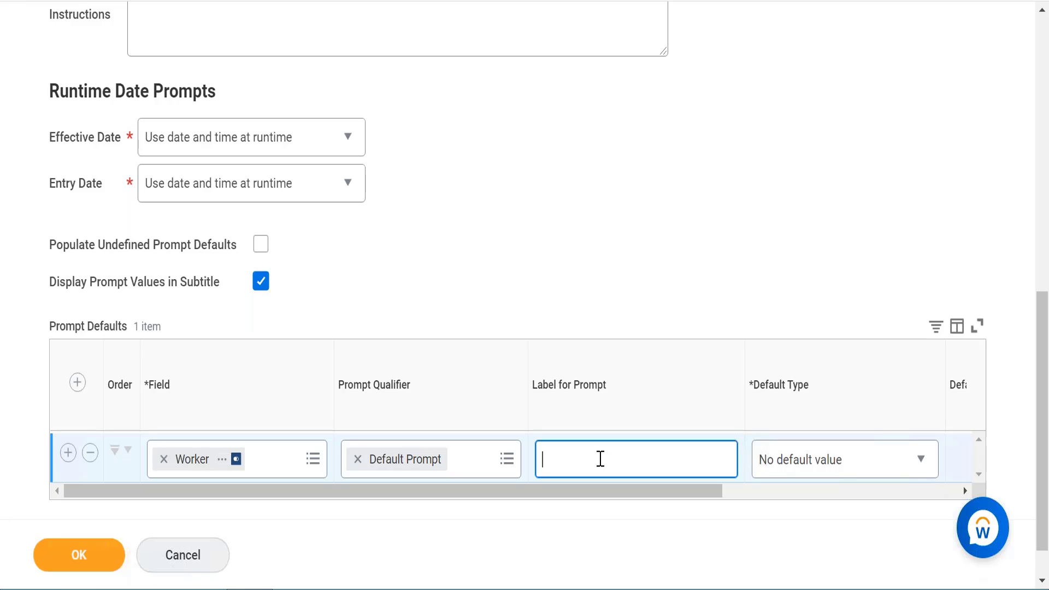
text(Employee)
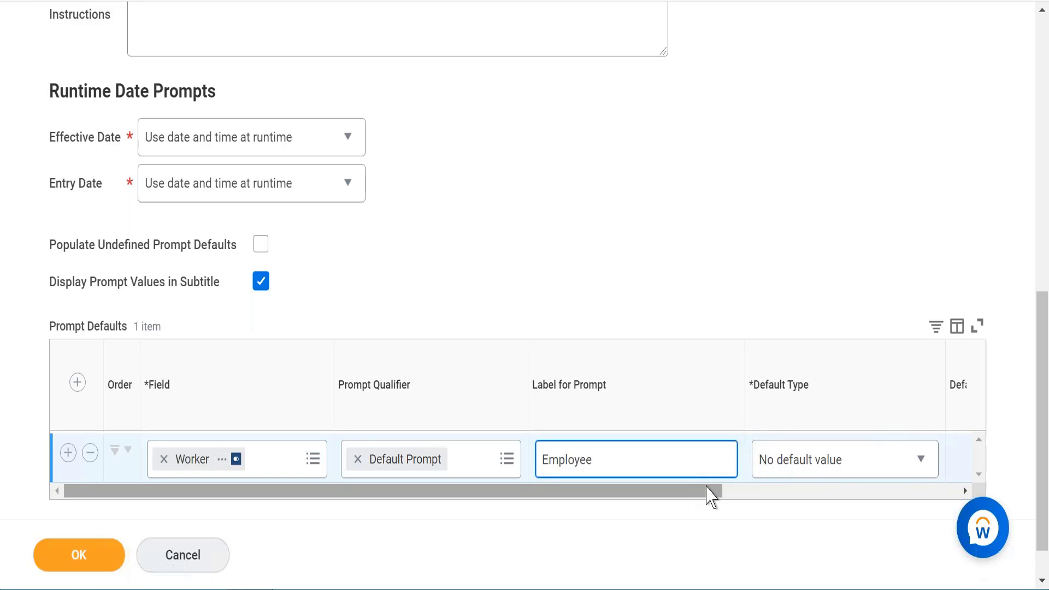
drag(710, 494, 883, 512)
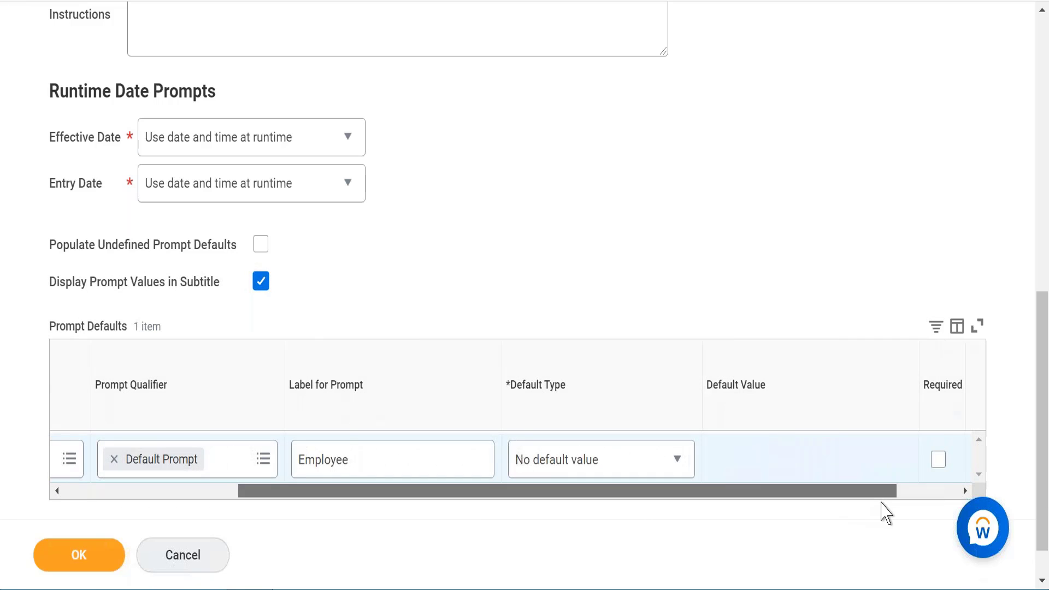
click(642, 468)
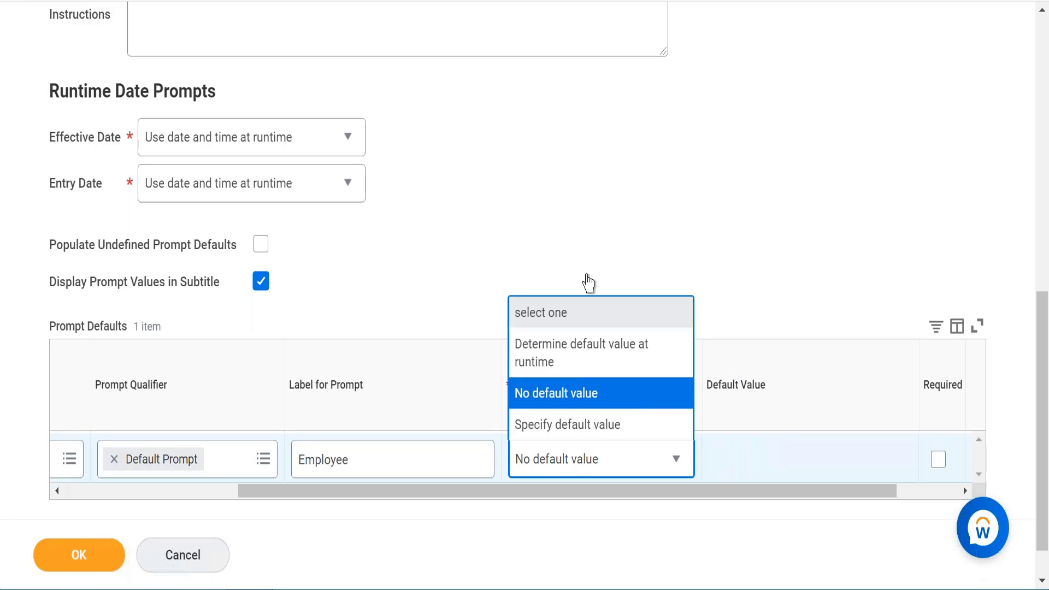
click(611, 207)
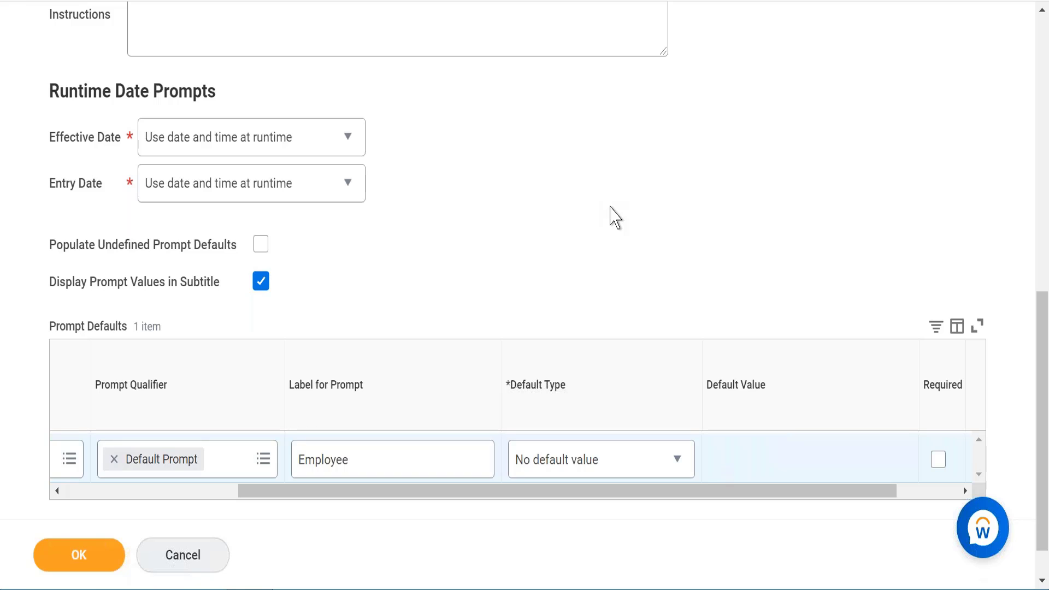
- Open the report's output settings and expand the Help Text section
scroll(615, 216, up, 5)
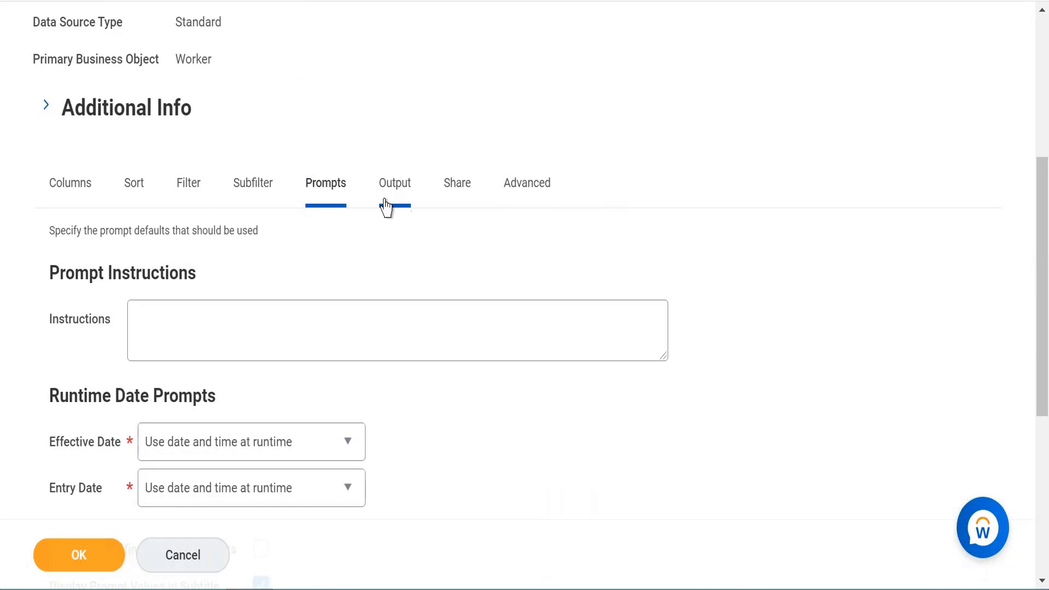
click(390, 205)
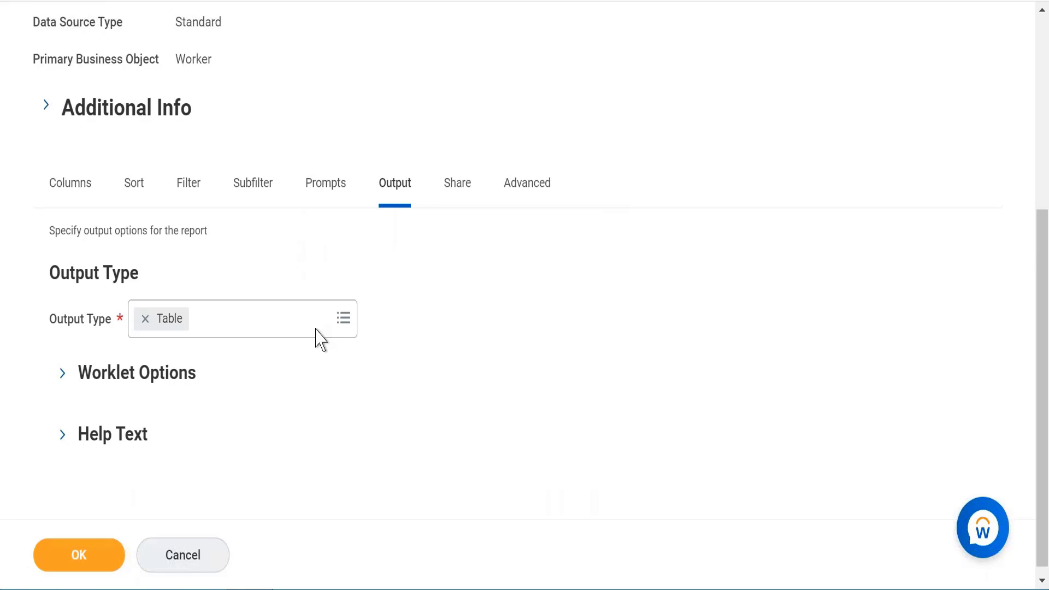
click(344, 322)
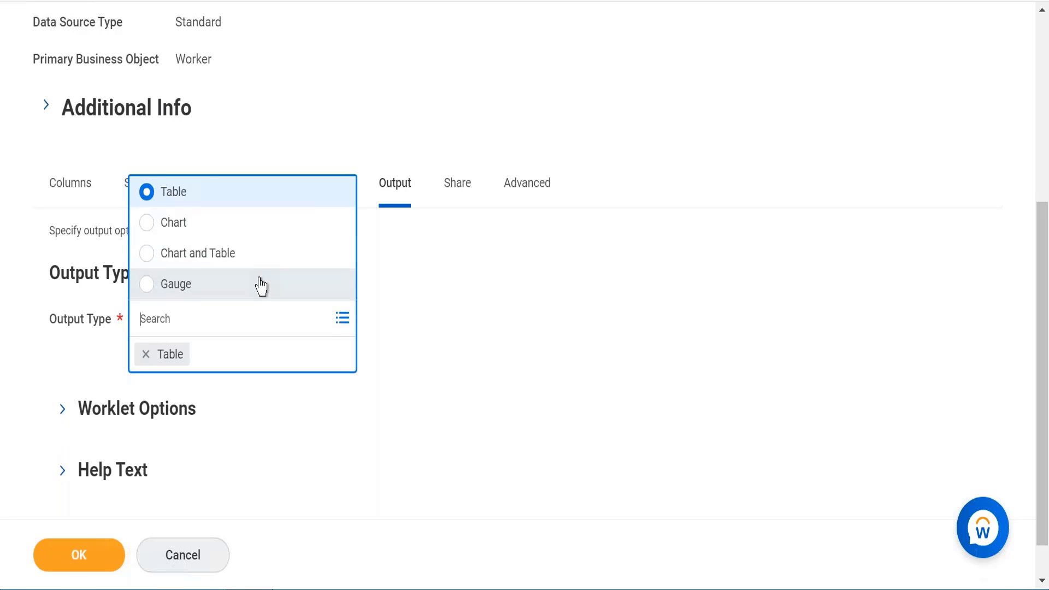
click(426, 256)
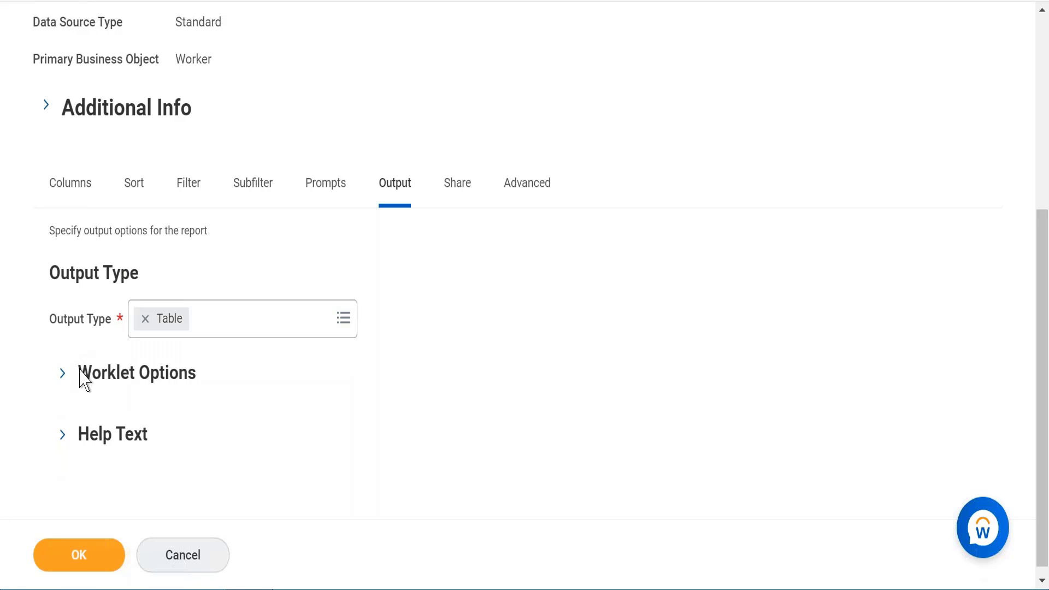
click(62, 437)
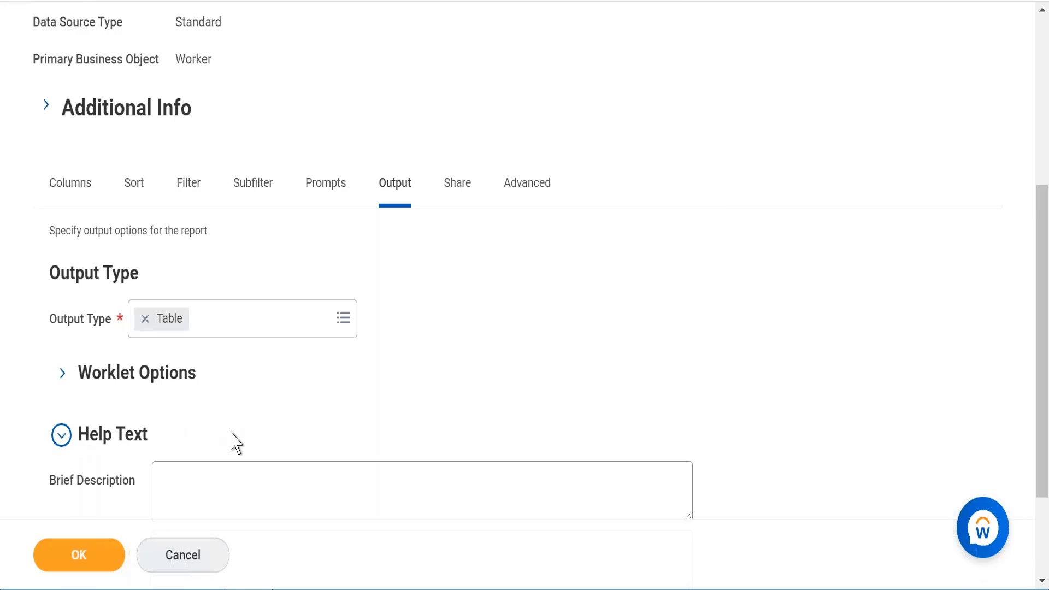
scroll(232, 442, down, 3)
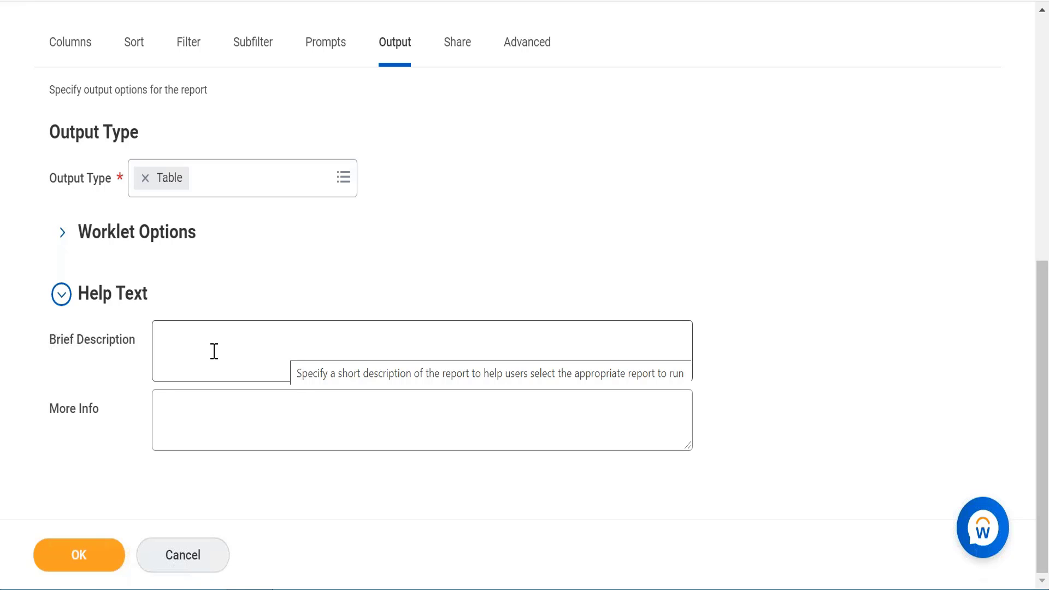
- Try sharing the report definition with specific authorized groups and users, browsing the available groups
click(61, 295)
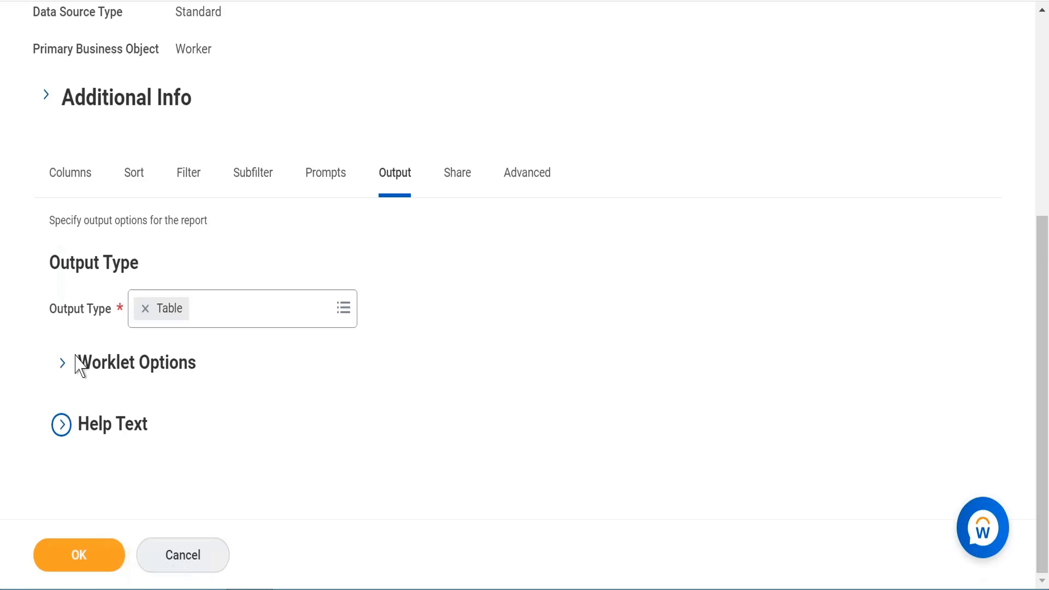
click(460, 180)
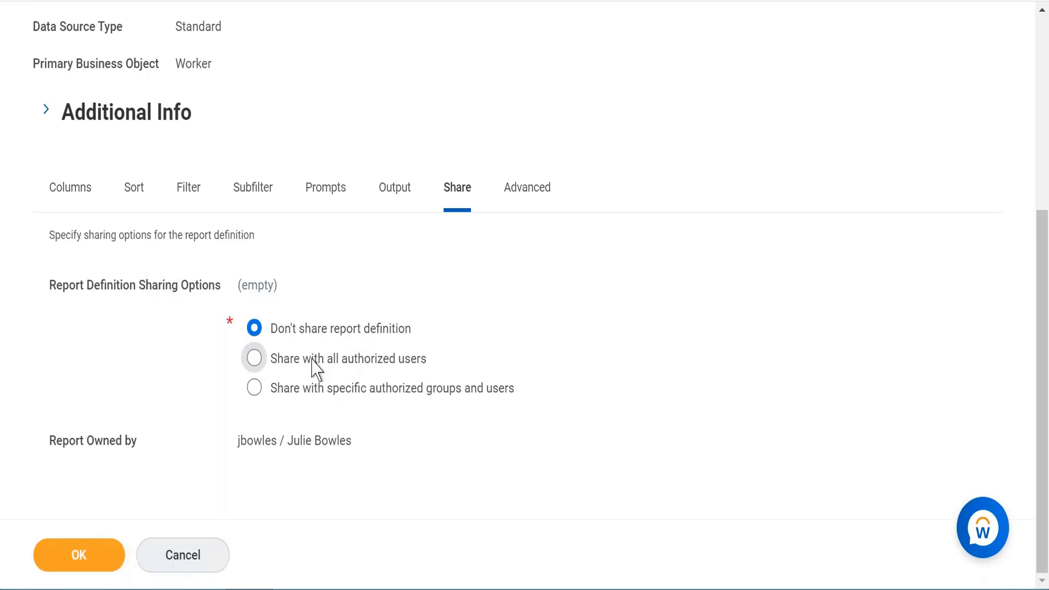
click(255, 390)
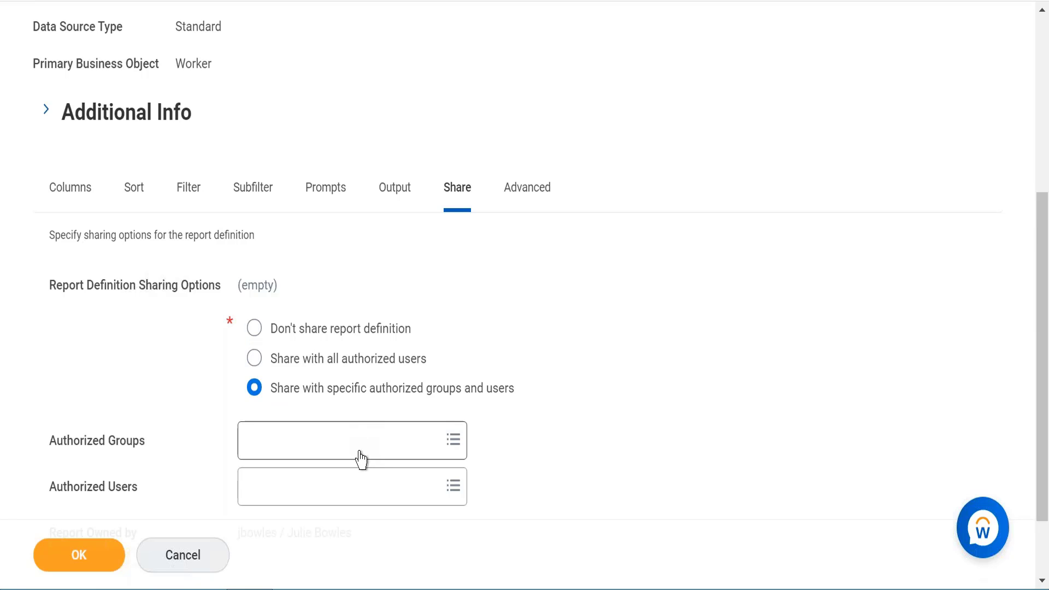
click(359, 454)
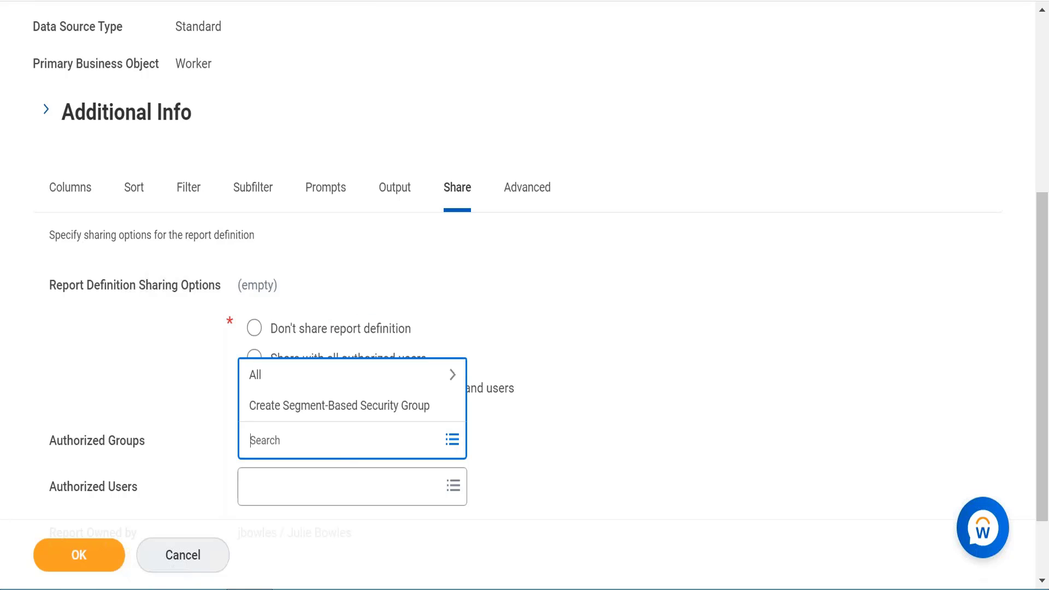
click(340, 384)
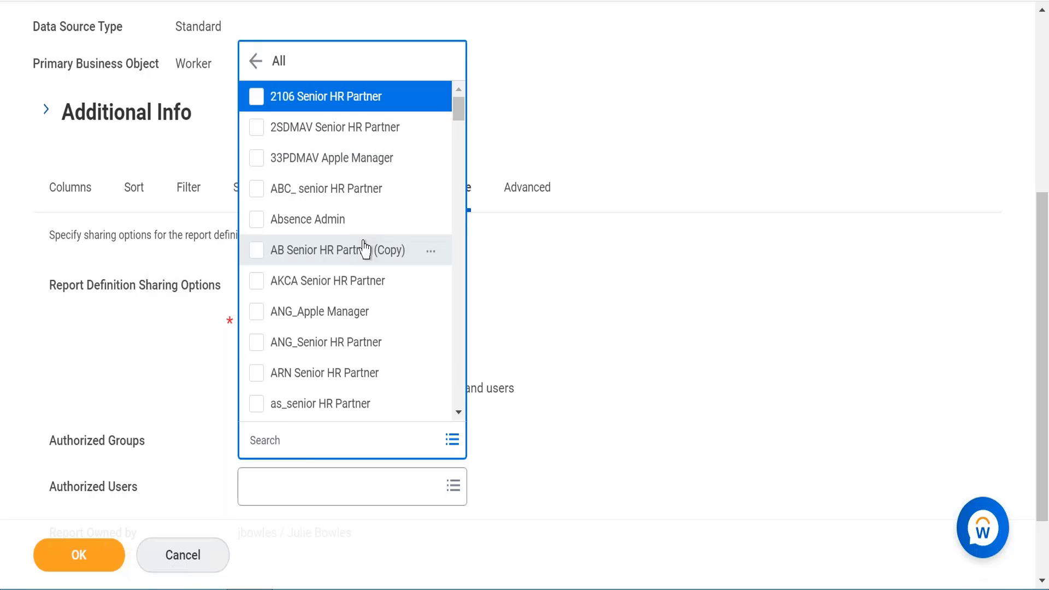
scroll(364, 250, down, 15)
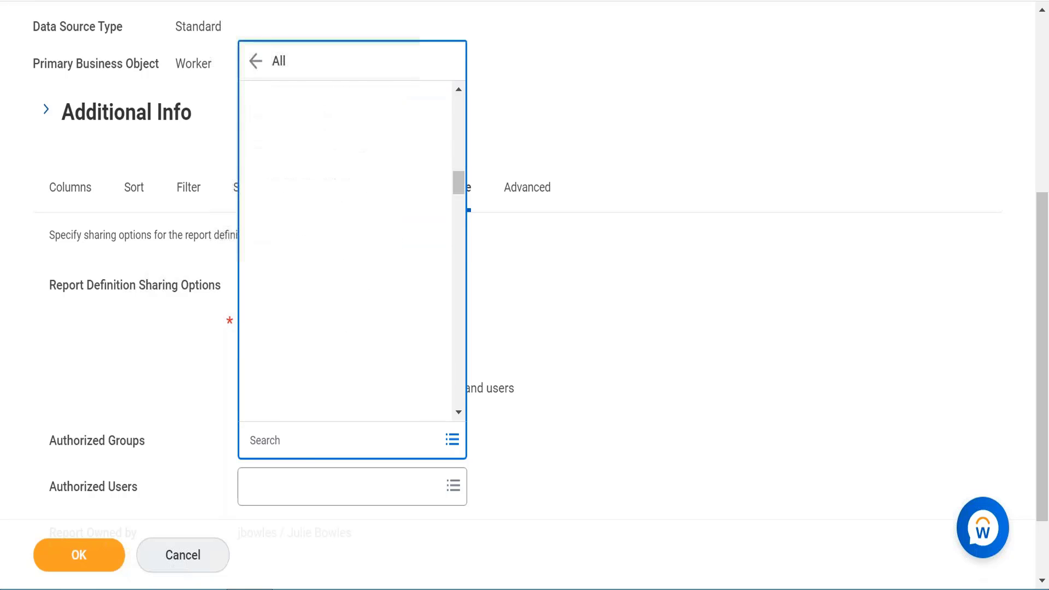
scroll(349, 249, down, 10)
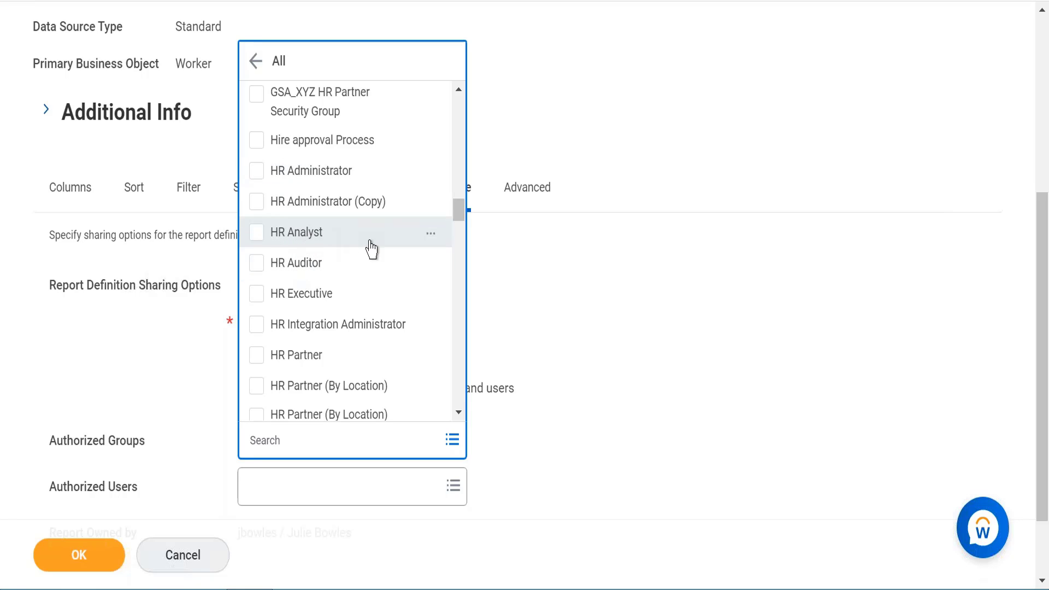
click(535, 292)
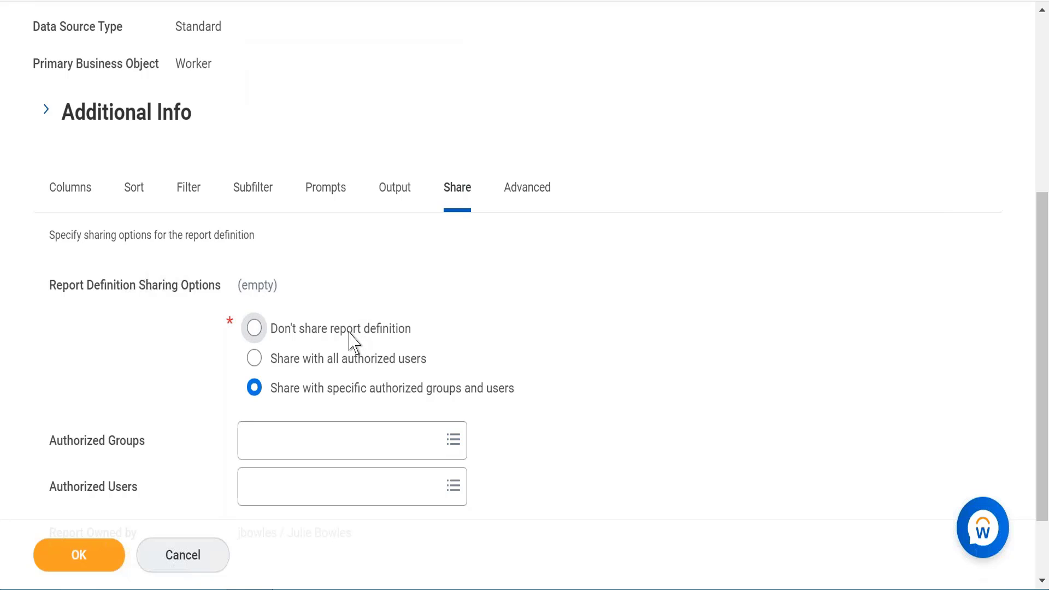
- Share the report definition with all authorized users and review the Advanced view options
click(354, 366)
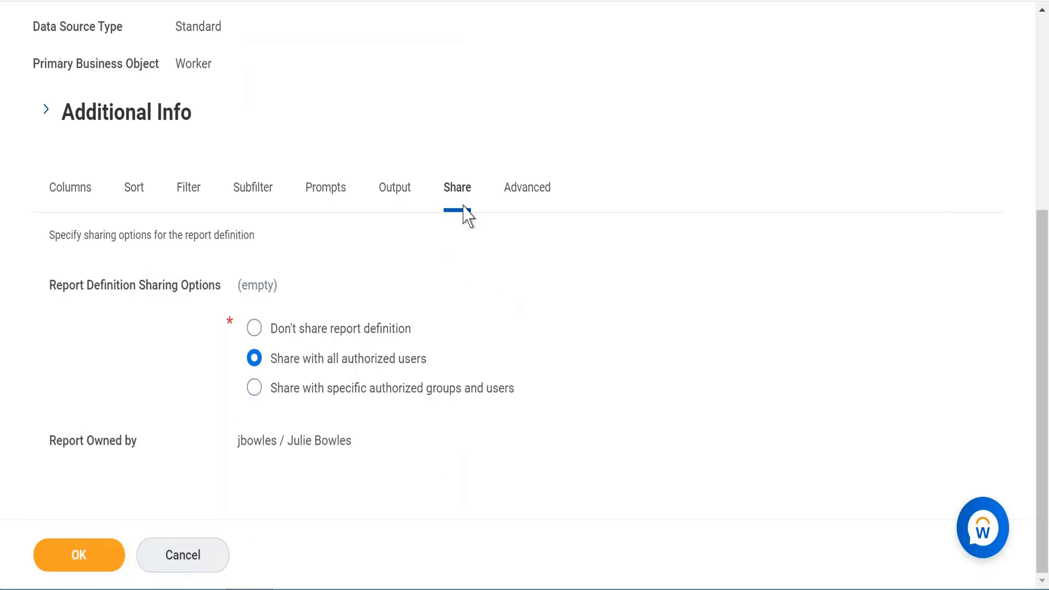
click(532, 199)
scroll(370, 353, down, 3)
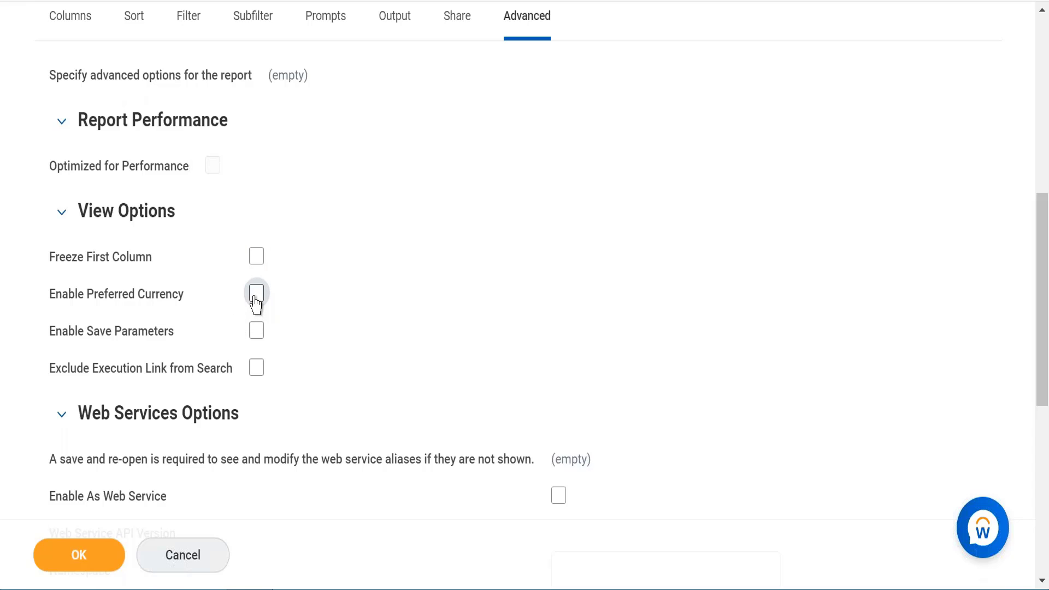
mouse_move(255, 304)
mouse_move(257, 373)
scroll(426, 322, down, 3)
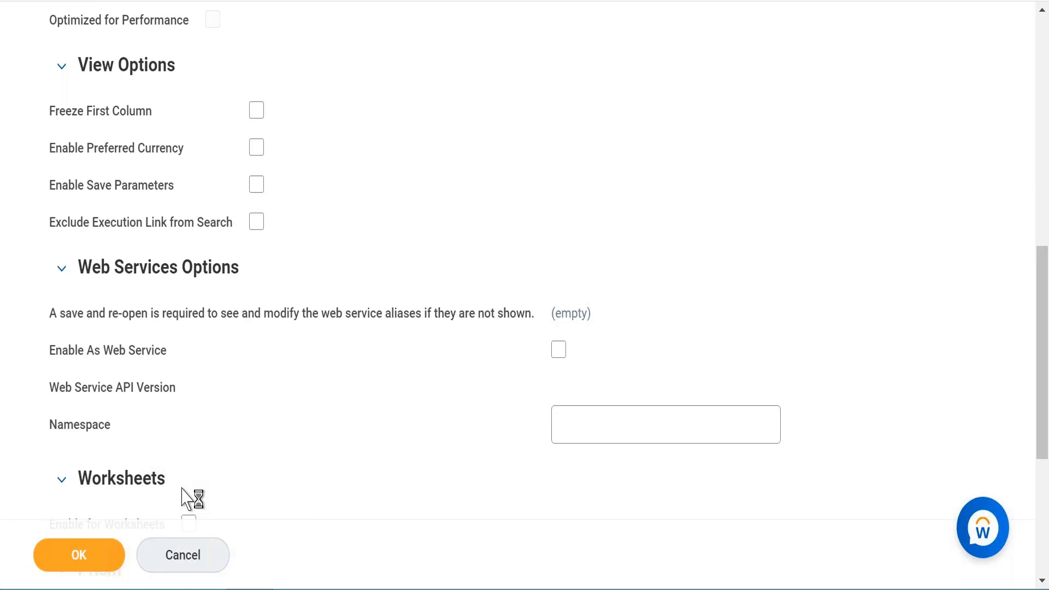
- Search for the custom report cr worker expense and open Cr Expense report for workers
key(BackSpace)
key(BackSpace)
key(BackSpace)
key(BackSpace)
key(BackSpace)
key(BackSpace)
key(BackSpace)
key(BackSpace)
key(BackSpace)
key(BackSpace)
key(BackSpace)
key(BackSpace)
key(BackSpace)
key(BackSpace)
key(BackSpace)
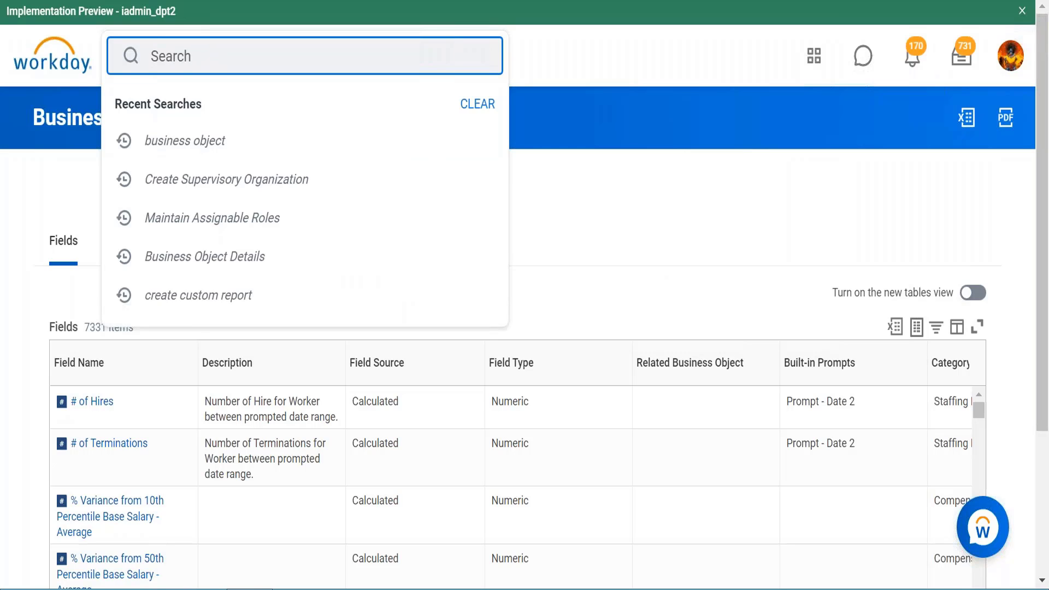
text(cr worker expense)
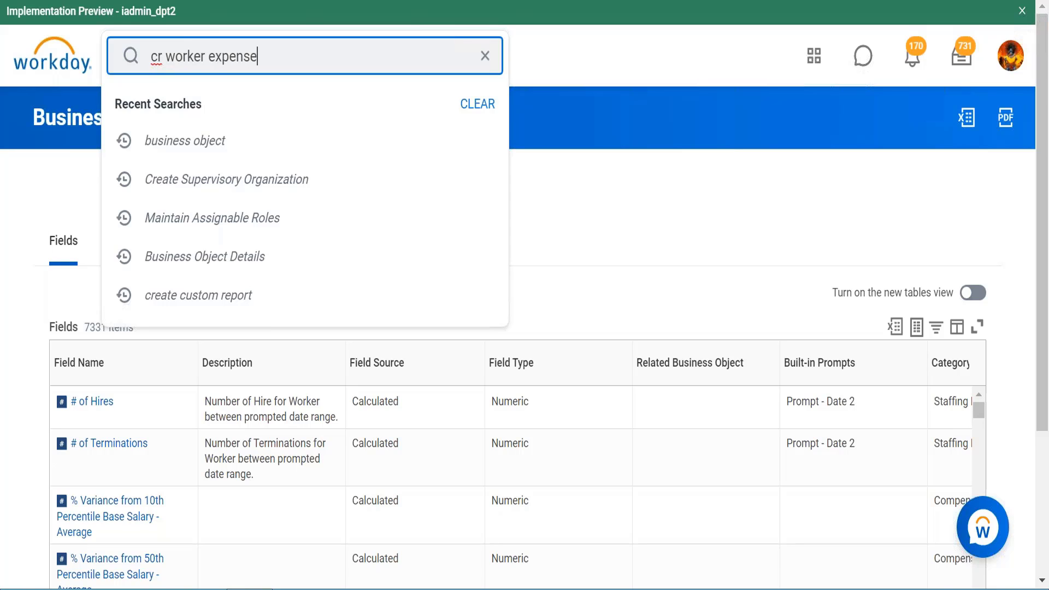
click(379, 9)
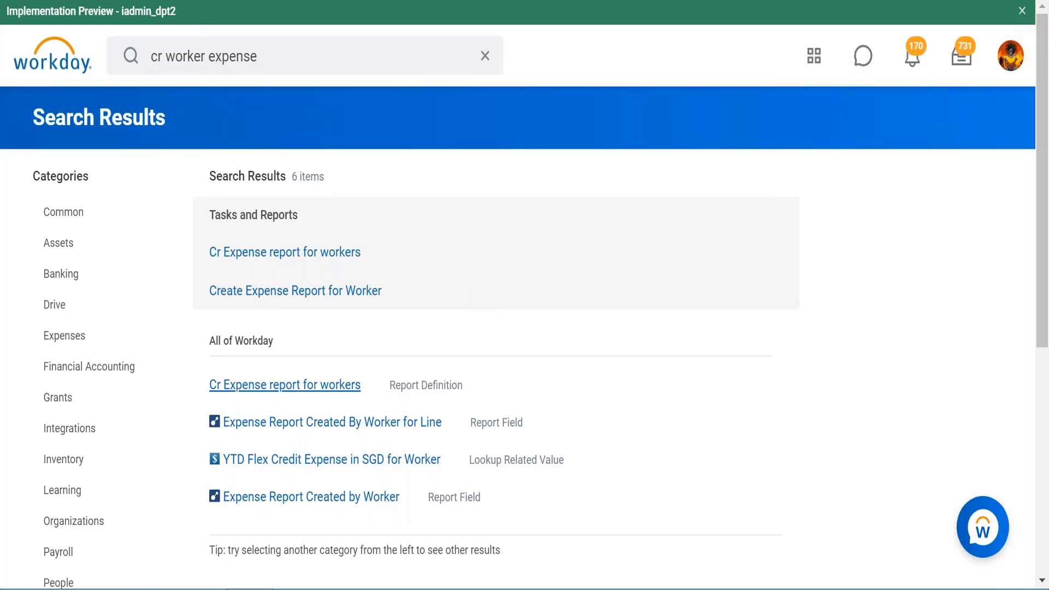
click(285, 386)
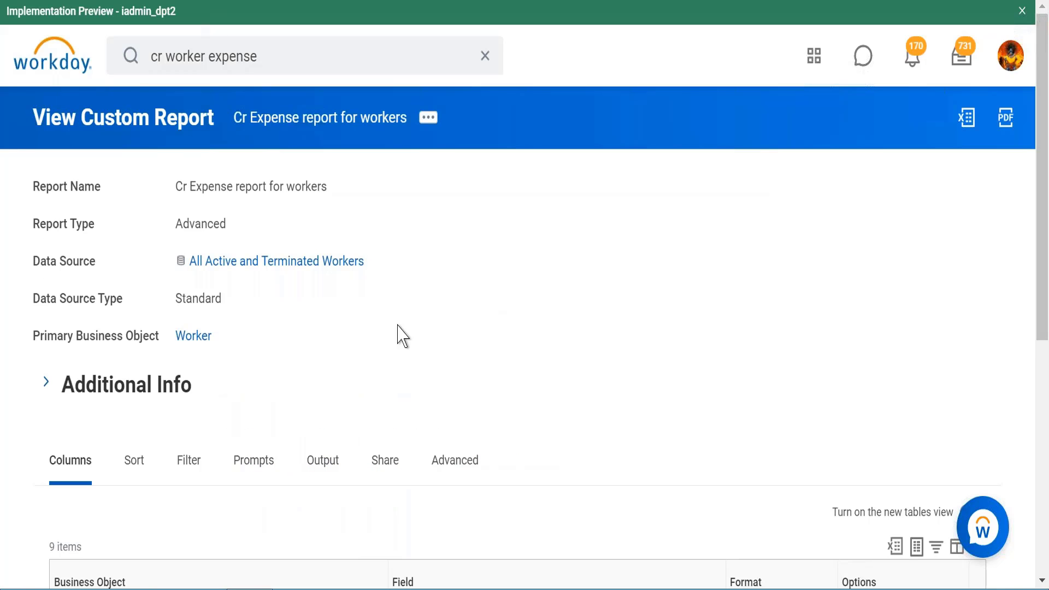
- Review the report definition's columns and filter conditions
scroll(387, 328, down, 5)
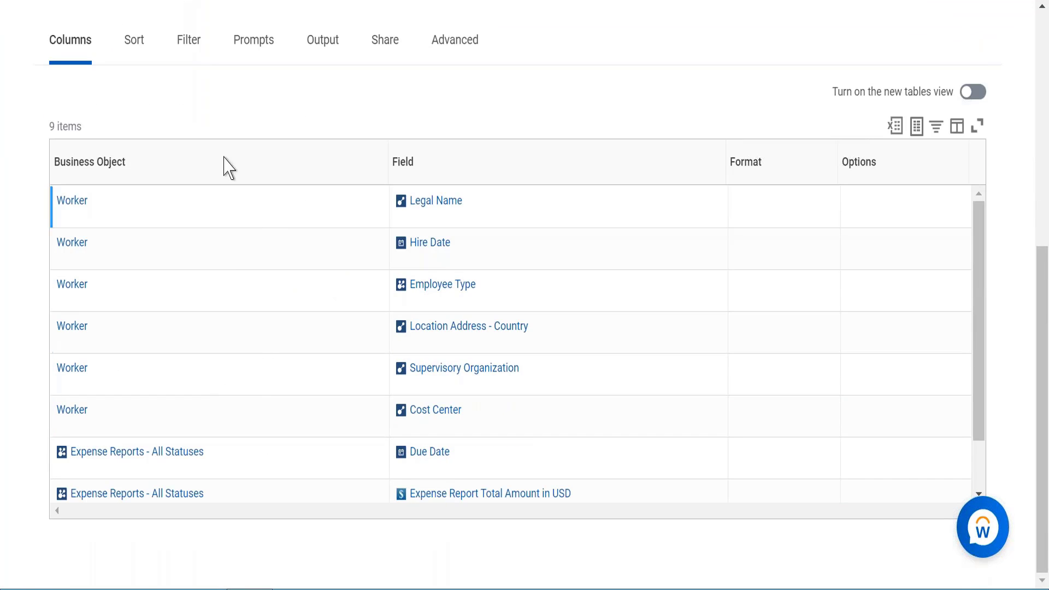
click(187, 59)
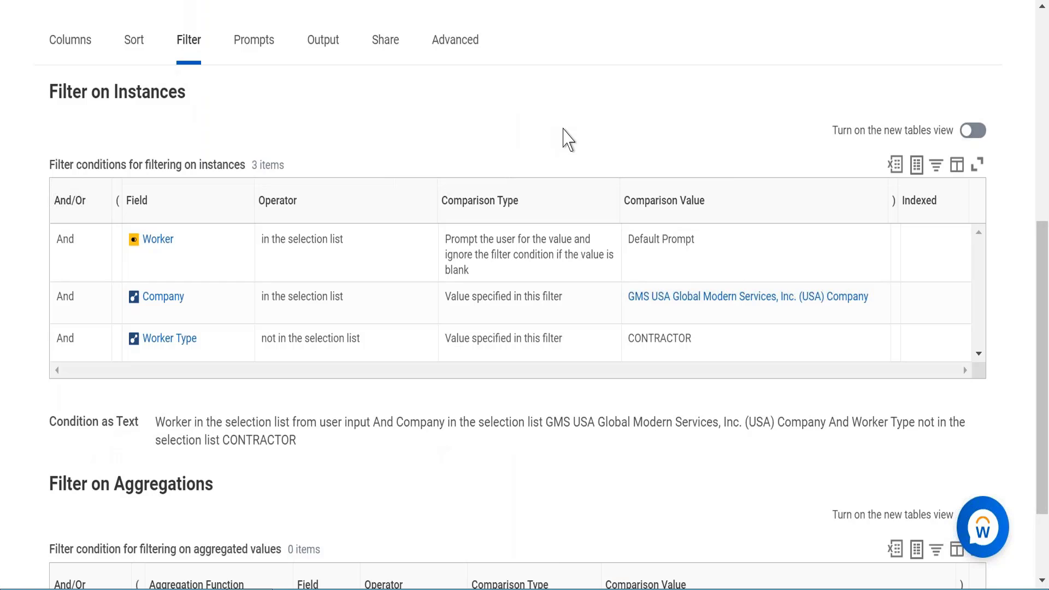
scroll(567, 140, up, 5)
scroll(546, 356, up, 2)
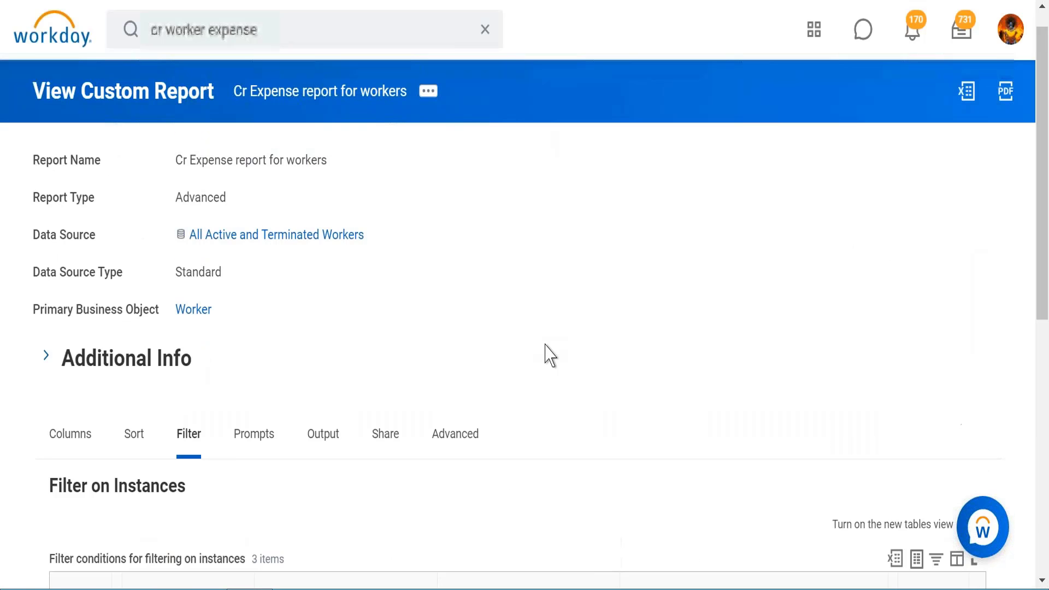
scroll(549, 356, up, 1)
- Run the report, searching for and selecting a worker for the Employee prompt
click(429, 120)
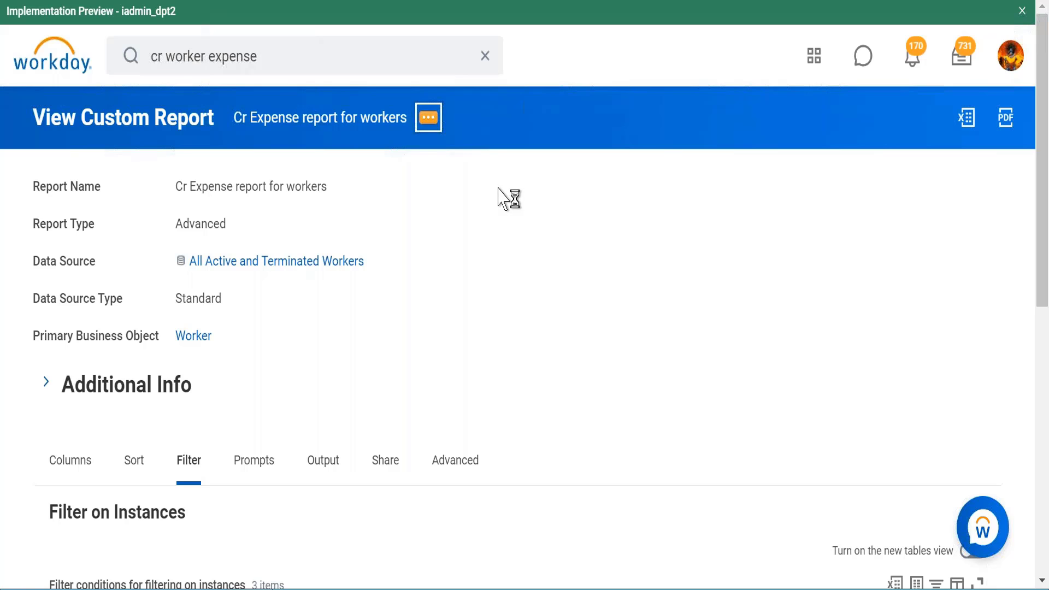
mouse_move(550, 183)
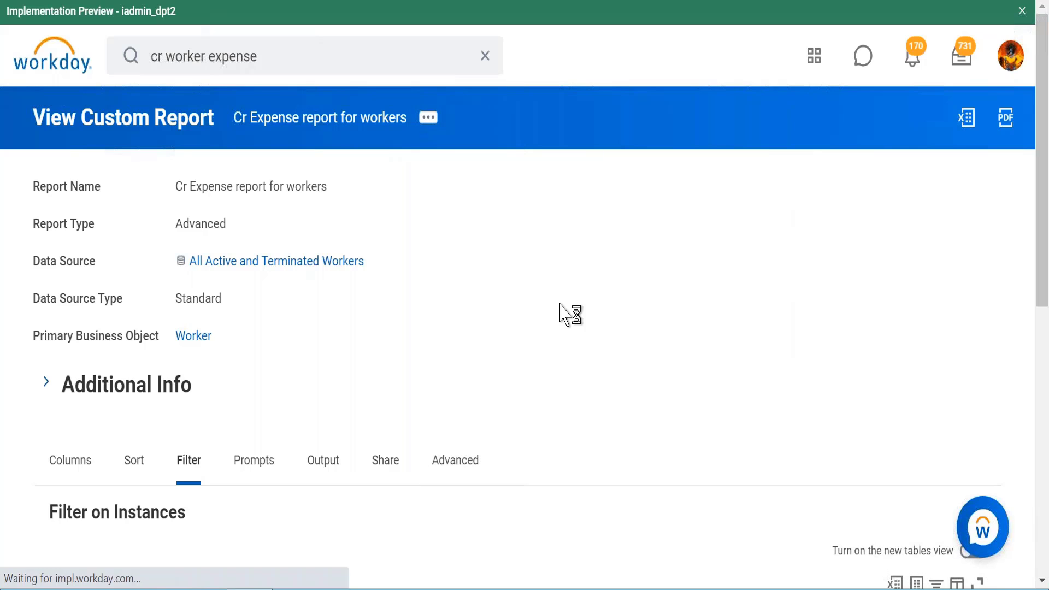
click(201, 200)
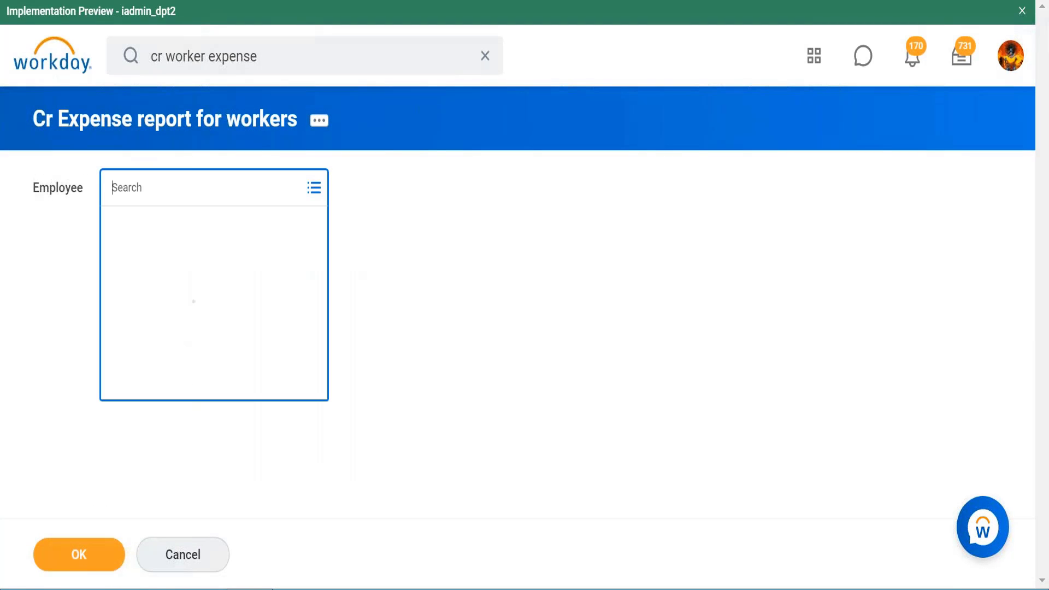
text(logan mcnei)
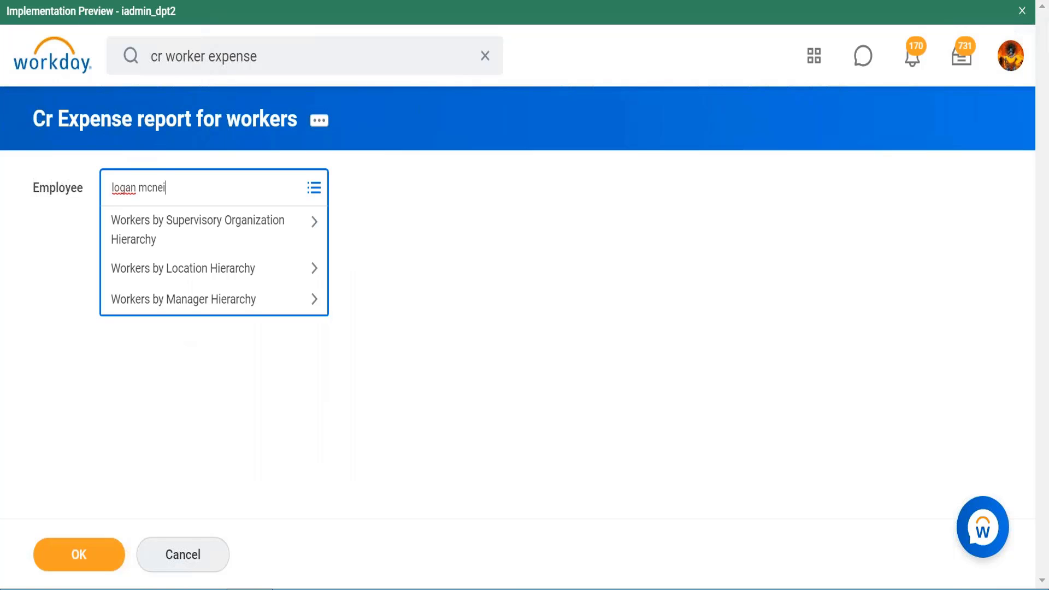
text(l)
key(Return)
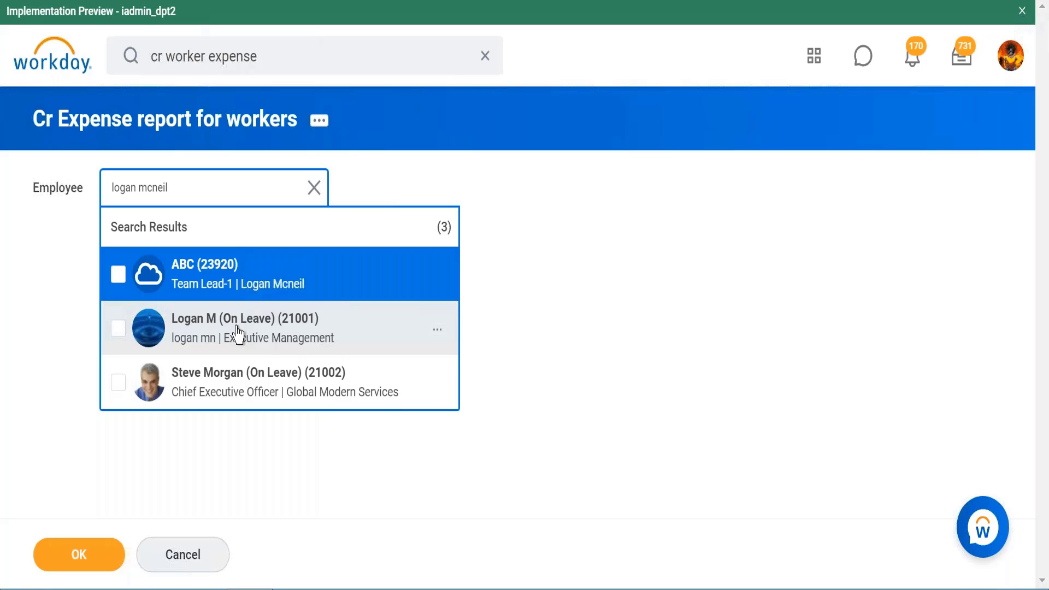
click(237, 332)
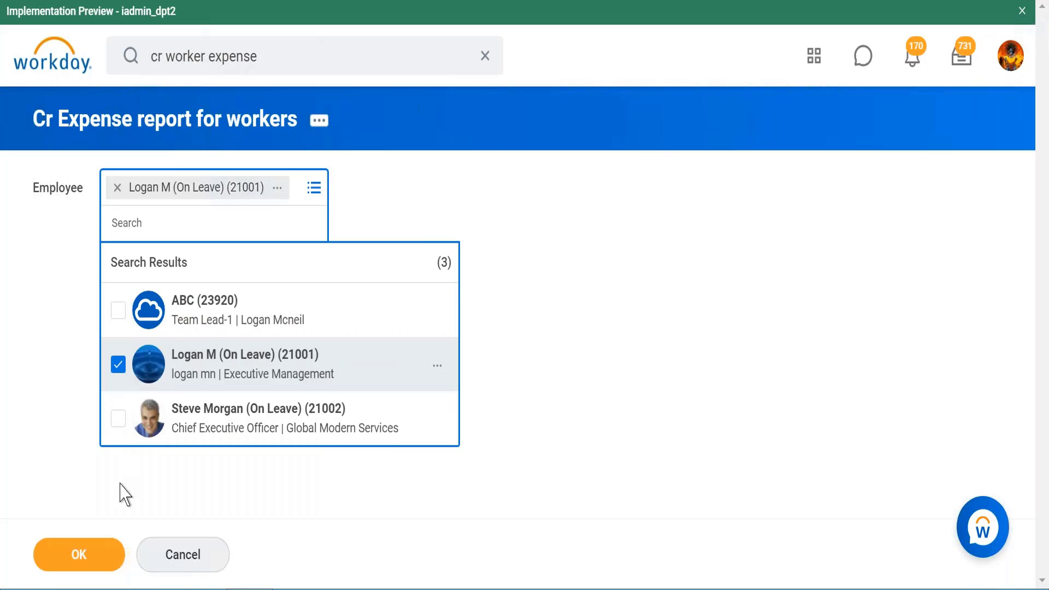
click(99, 556)
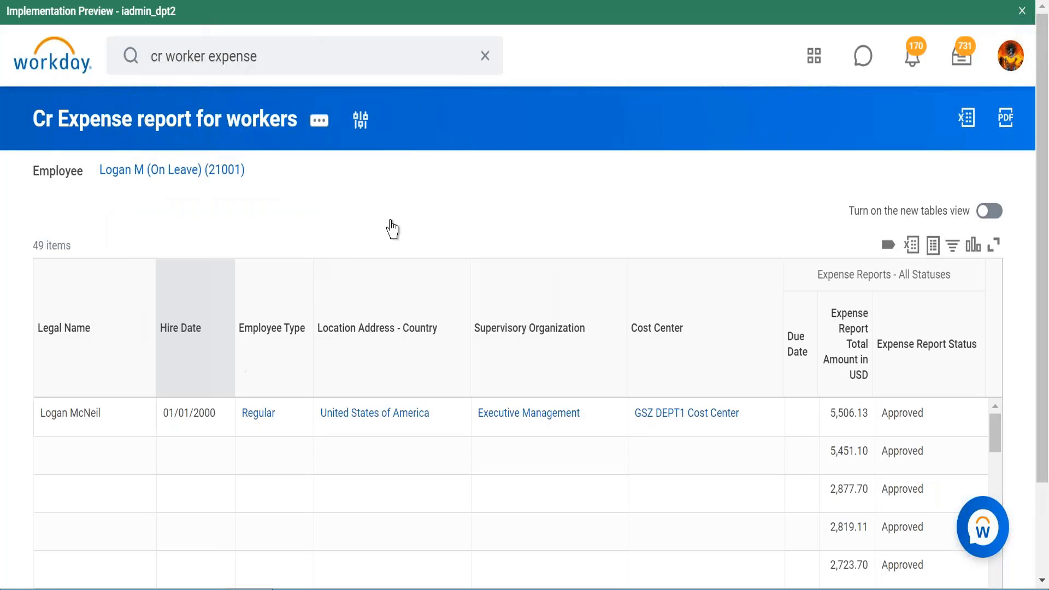
- Scroll through the report results' expense amounts and statuses
scroll(531, 173, down, 2)
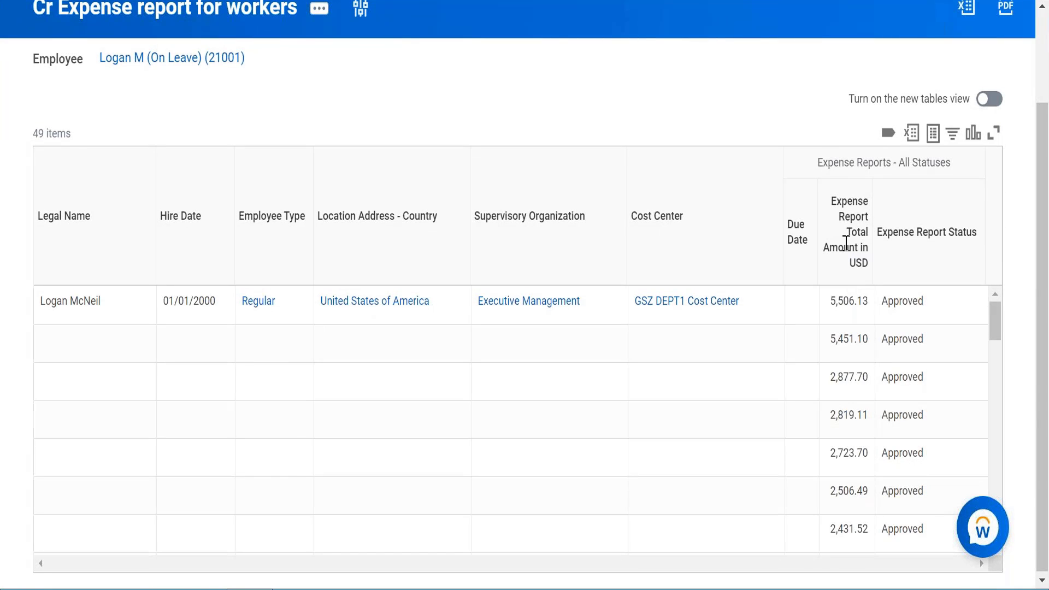
click(834, 300)
scroll(935, 323, down, 10)
scroll(517, 421, down, 9)
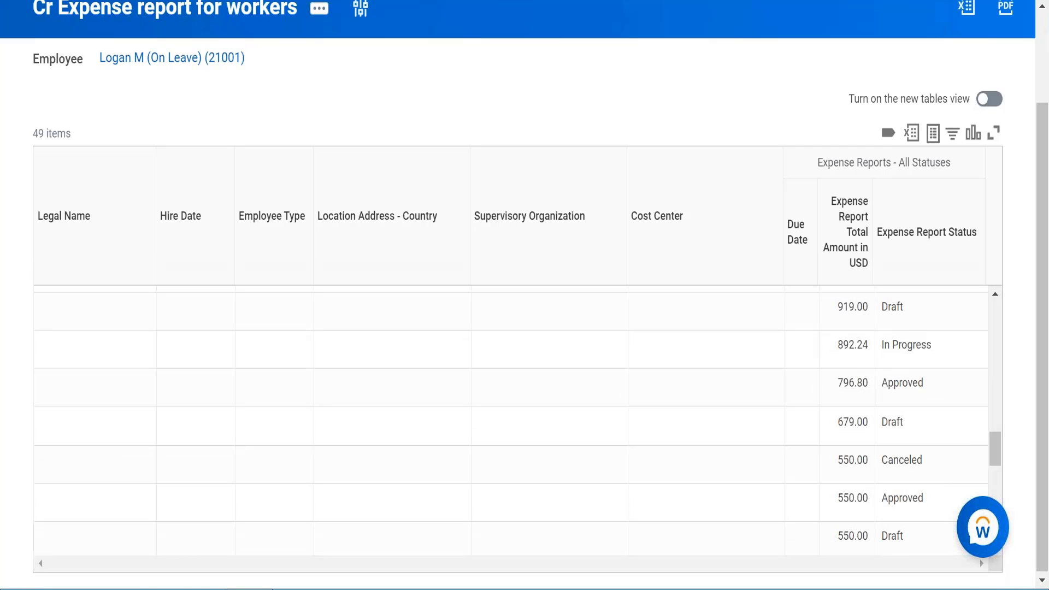
scroll(885, 369, up, 3)
scroll(885, 369, up, 15)
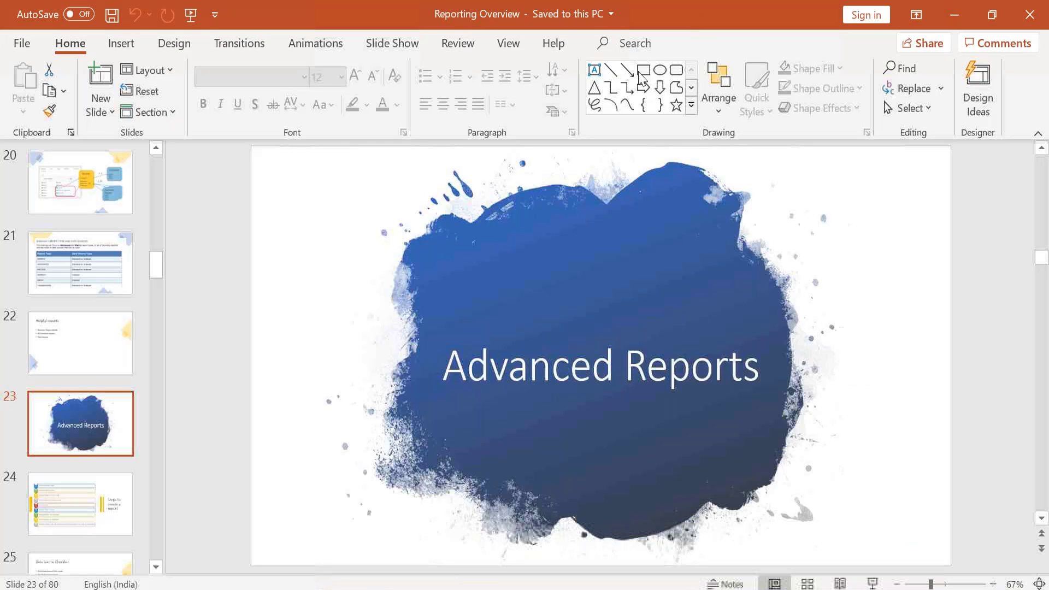
- Switch to PowerPoint and open slide 27 of the Reporting Overview presentation
scroll(82, 525, down, 1)
scroll(82, 522, down, 2)
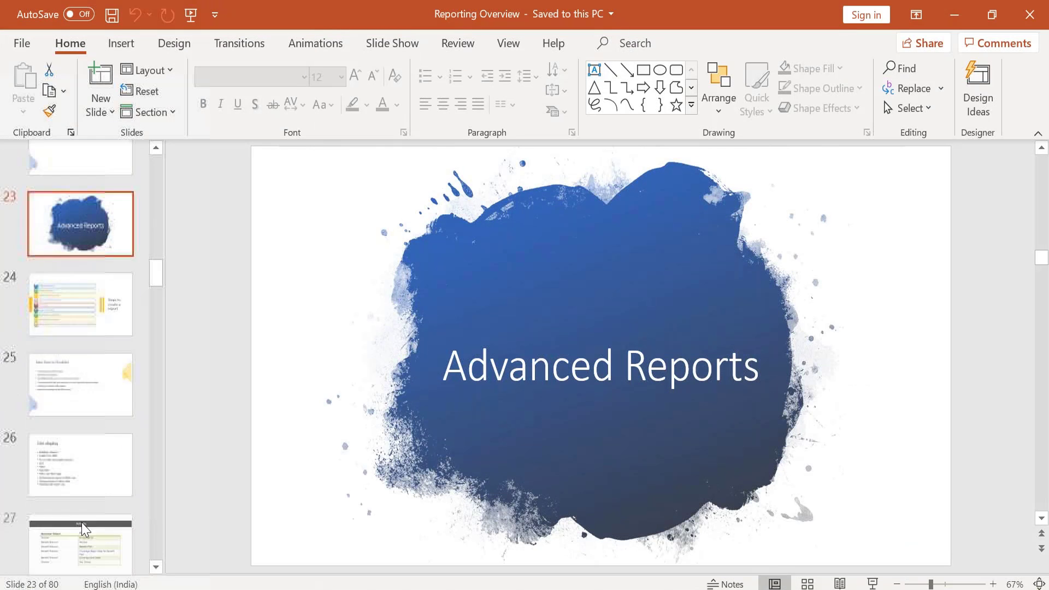
click(83, 524)
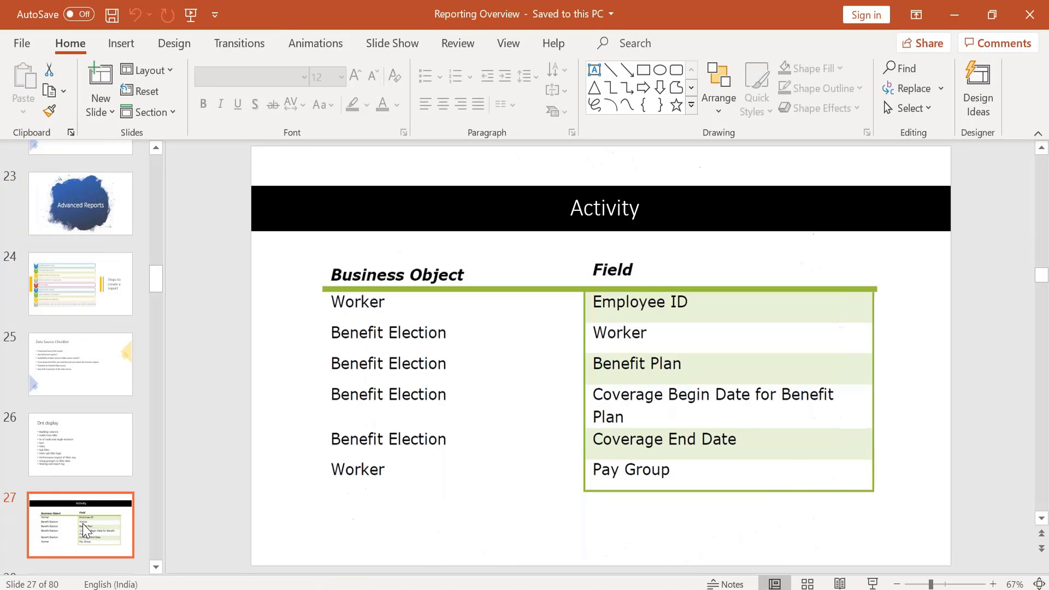